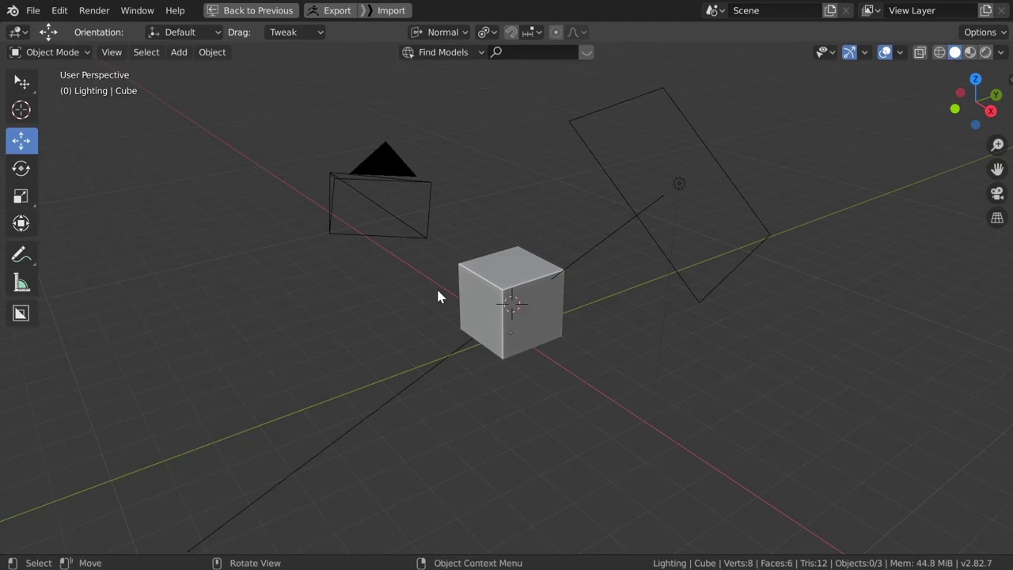
# Step: Show the 2D Animation workspace in camera view with the sidebar, displaying the Stroke object's Thickness modifier
pyautogui.hotkey('alt', 'a')
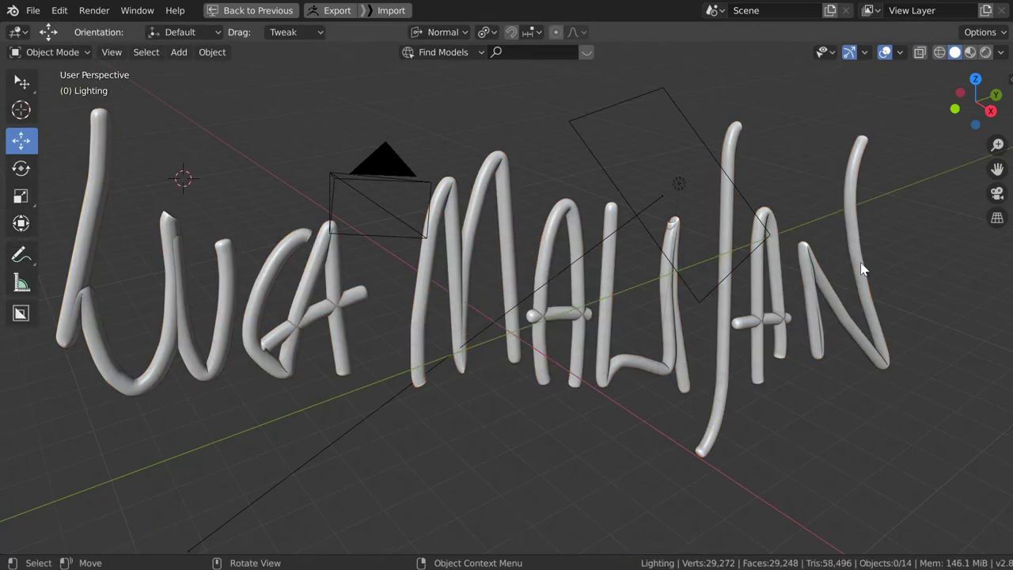
pyautogui.click(985, 52)
pyautogui.click(885, 51)
pyautogui.press('KP_0')
pyautogui.press('n')
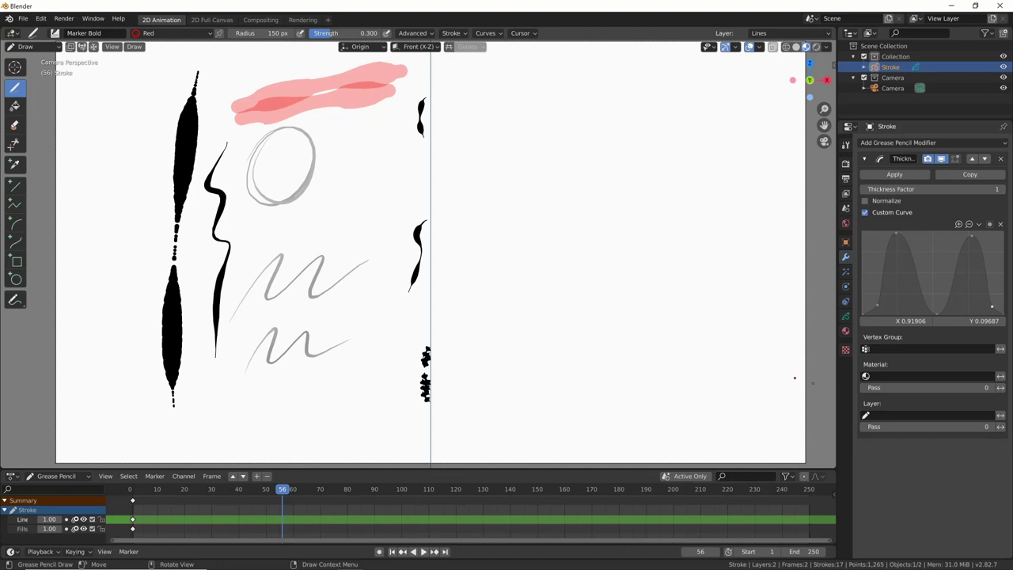
# Step: Draw a grey filled oval right of the circles and bring up the Grease Pencil modifier list
pyautogui.moveTo(374, 136); pyautogui.dragTo(352, 140)
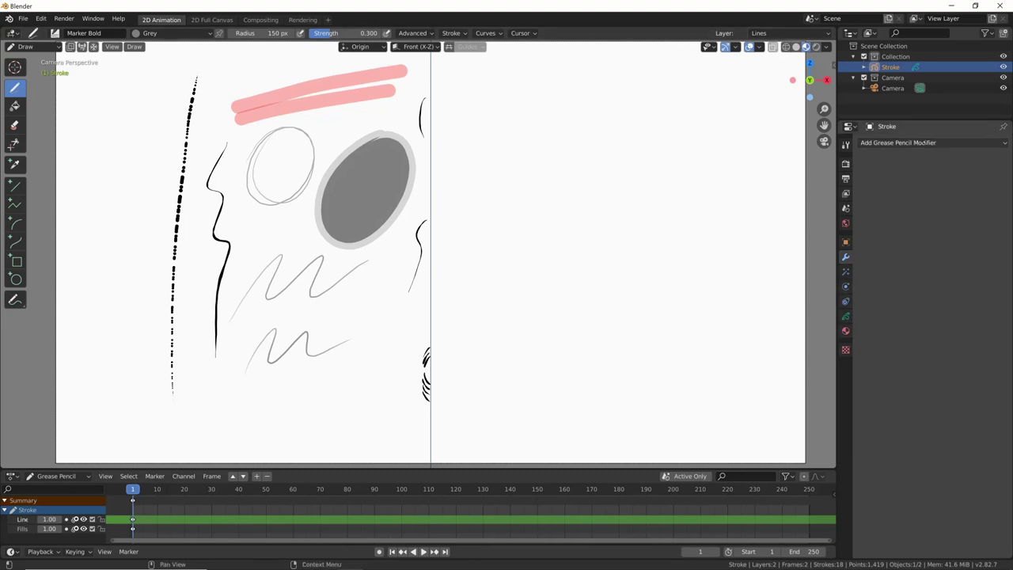
pyautogui.click(924, 142)
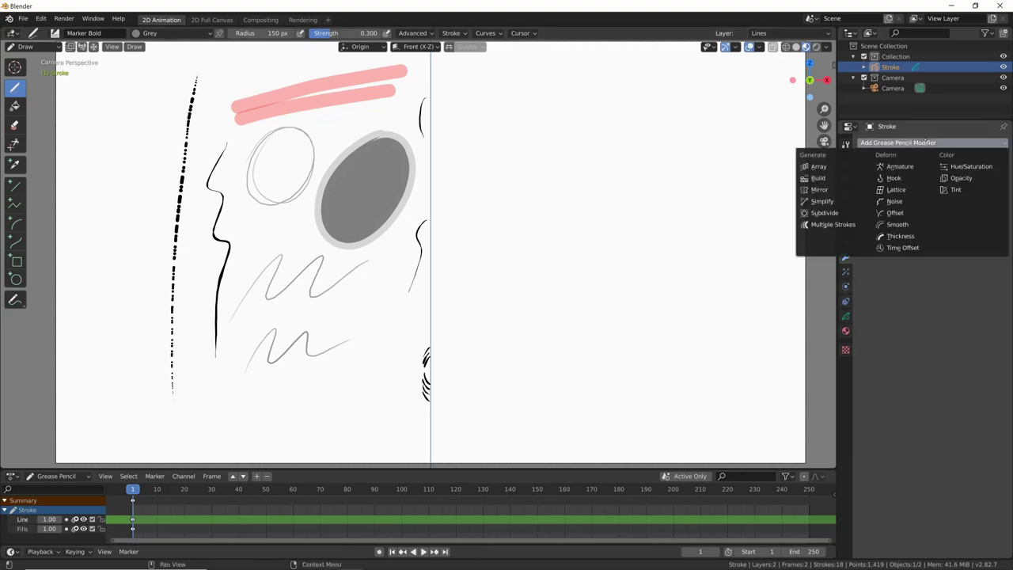
# Step: Add a Tint modifier, try green, set factor to about 0.71, then make the colour orange-red
pyautogui.click(958, 190)
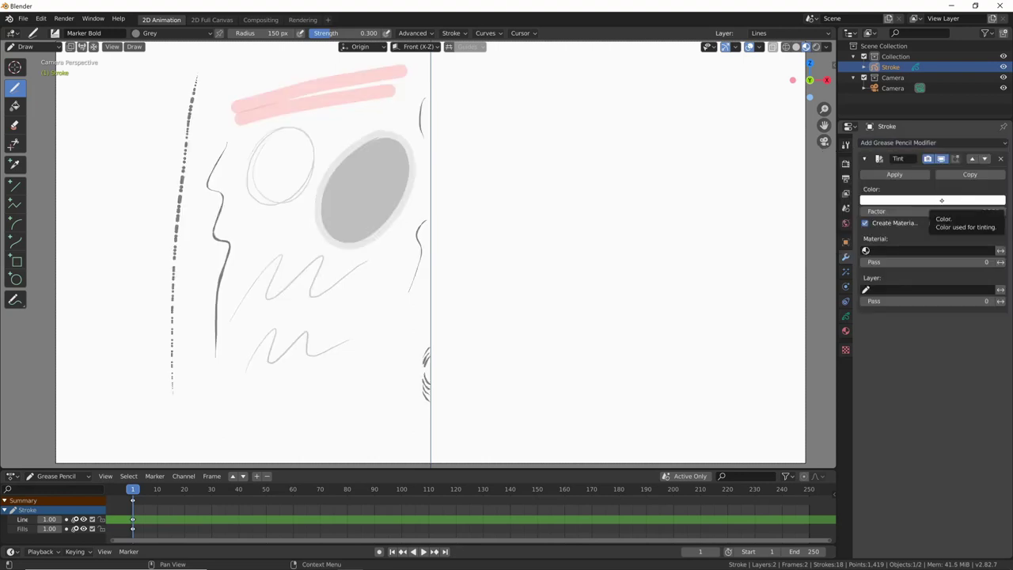
pyautogui.click(941, 200)
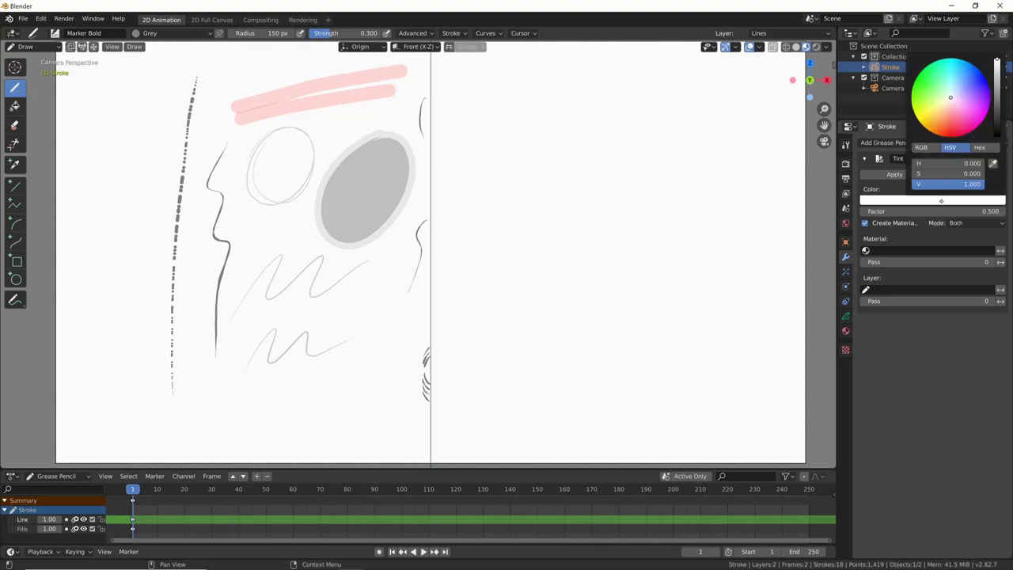
pyautogui.click(927, 83)
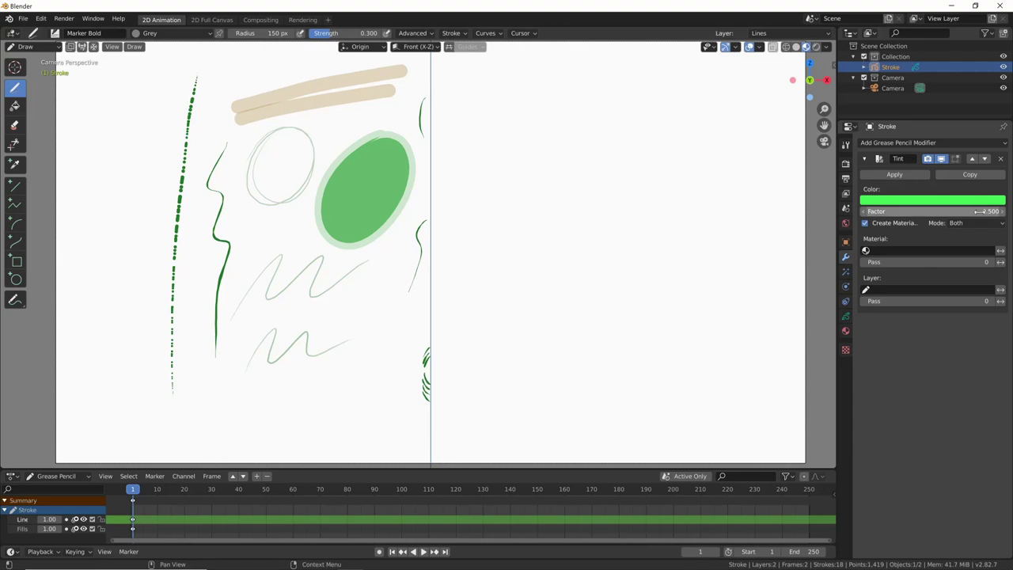
pyautogui.moveTo(974, 211)
pyautogui.mouseDown()
pyautogui.moveTo(934, 211)
pyautogui.moveTo(1007, 211)
pyautogui.mouseUp()
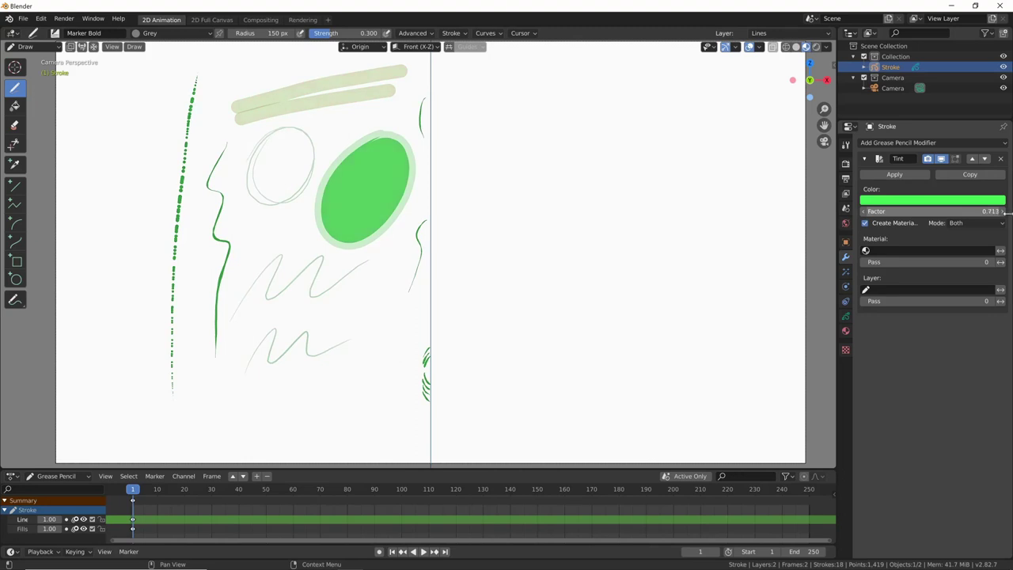
pyautogui.click(946, 200)
pyautogui.moveTo(967, 87); pyautogui.dragTo(936, 120)
# Step: Adjust the Tint colour and factor, and cycle Mode through Stroke, Fill, then back to both
pyautogui.click(946, 200)
pyautogui.scroll(-10, 950, 99)
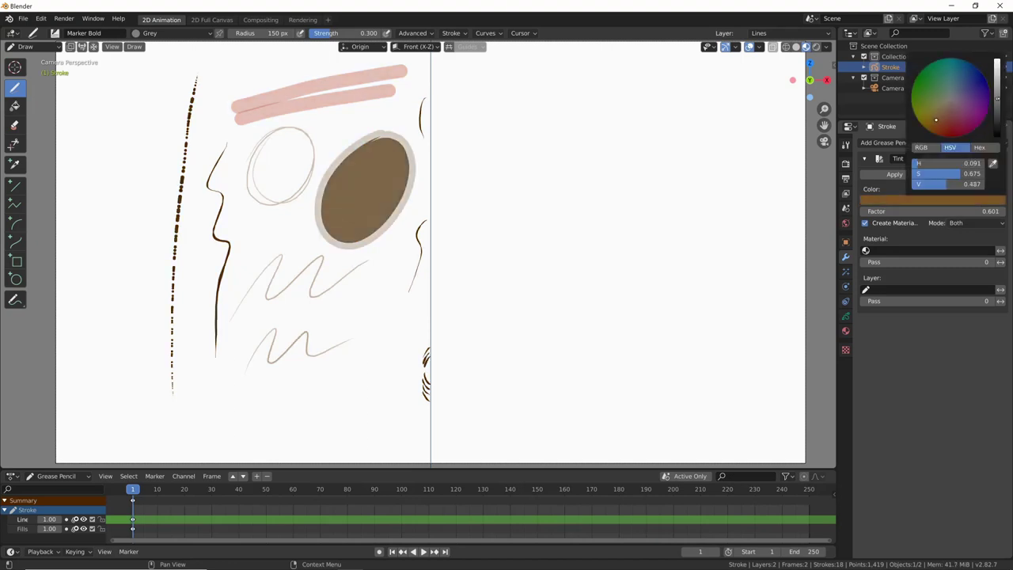
pyautogui.moveTo(976, 211)
pyautogui.mouseDown()
pyautogui.moveTo(939, 210)
pyautogui.moveTo(961, 215)
pyautogui.mouseUp()
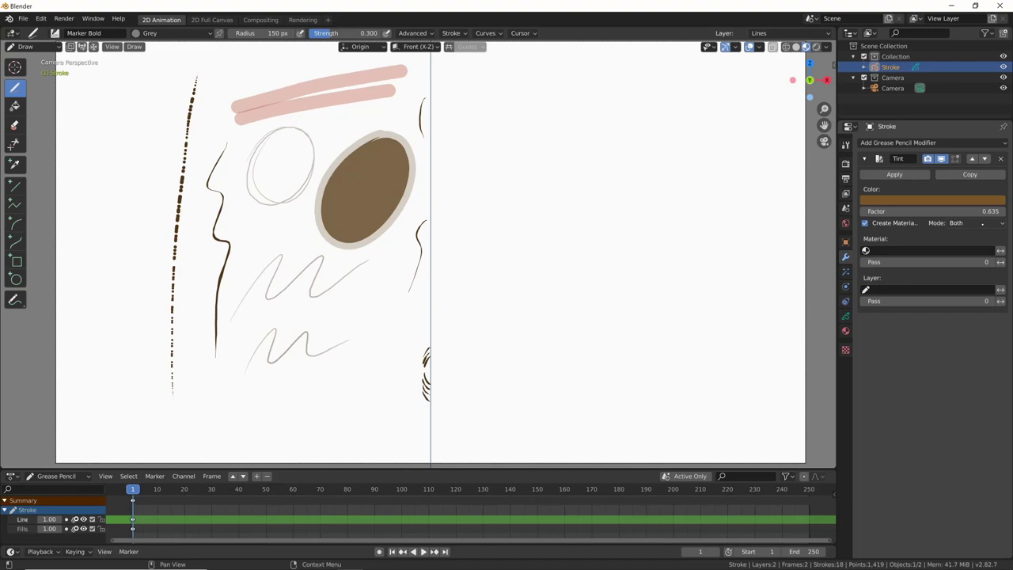
pyautogui.click(982, 223)
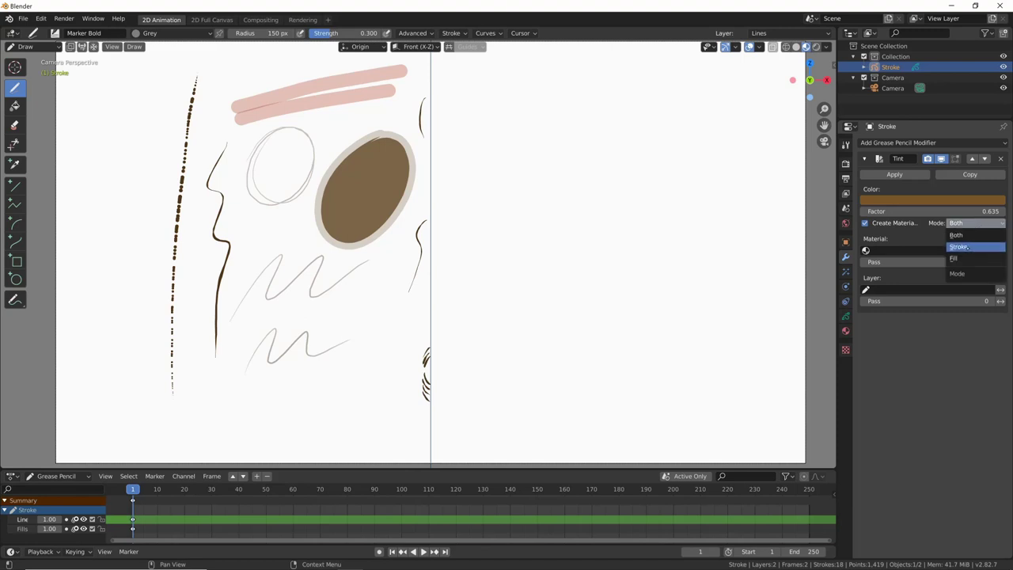
pyautogui.click(959, 247)
pyautogui.click(966, 223)
pyautogui.click(964, 259)
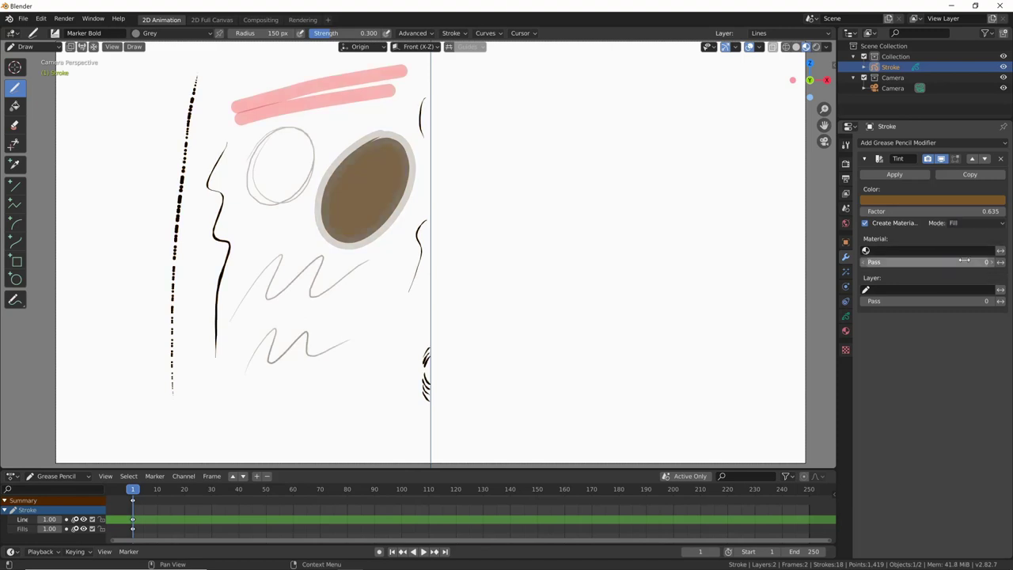
pyautogui.click(966, 223)
pyautogui.click(971, 236)
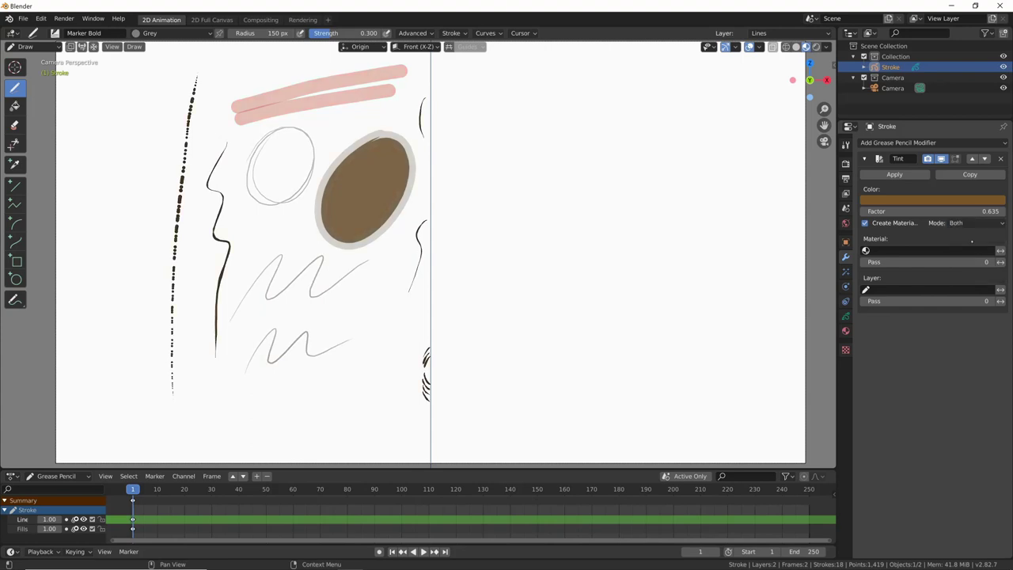
# Step: Replace the Tint modifier with an Opacity modifier
pyautogui.click(1000, 159)
pyautogui.click(933, 142)
pyautogui.click(964, 182)
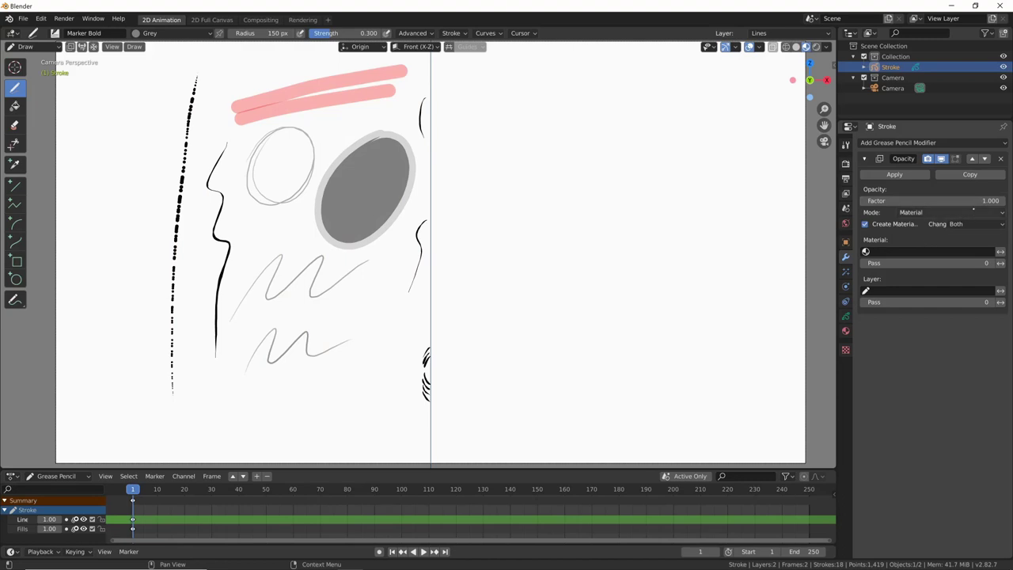
# Step: Set the Opacity factor to 0.1, then to 0.5
pyautogui.moveTo(978, 200); pyautogui.dragTo(862, 201)
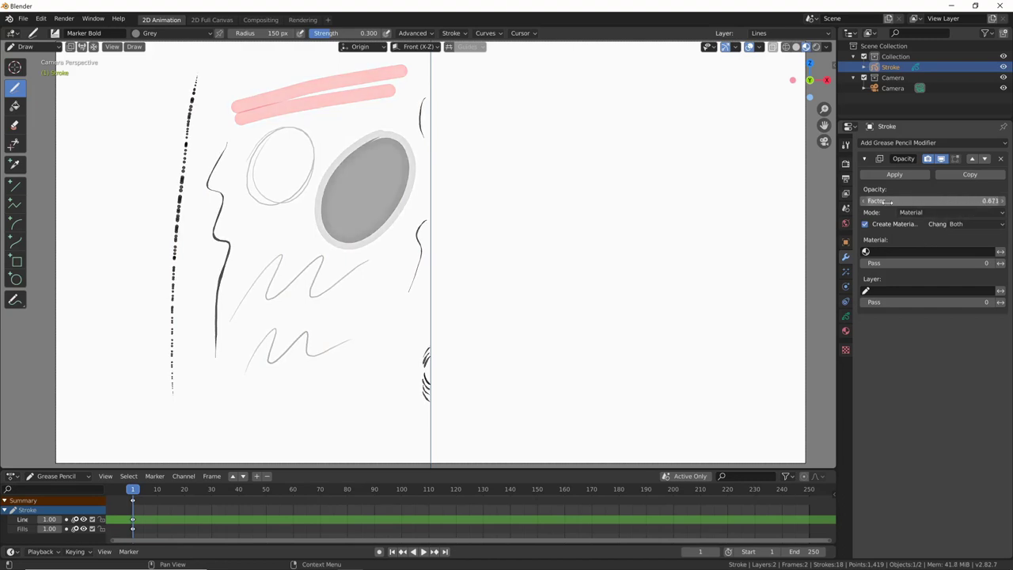
pyautogui.write('0.1')
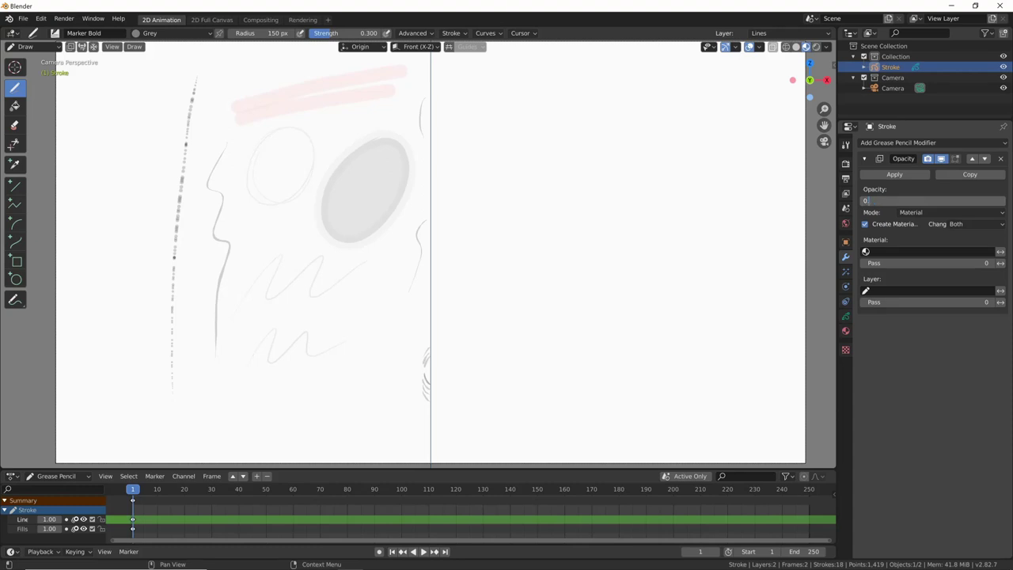
pyautogui.press('Return')
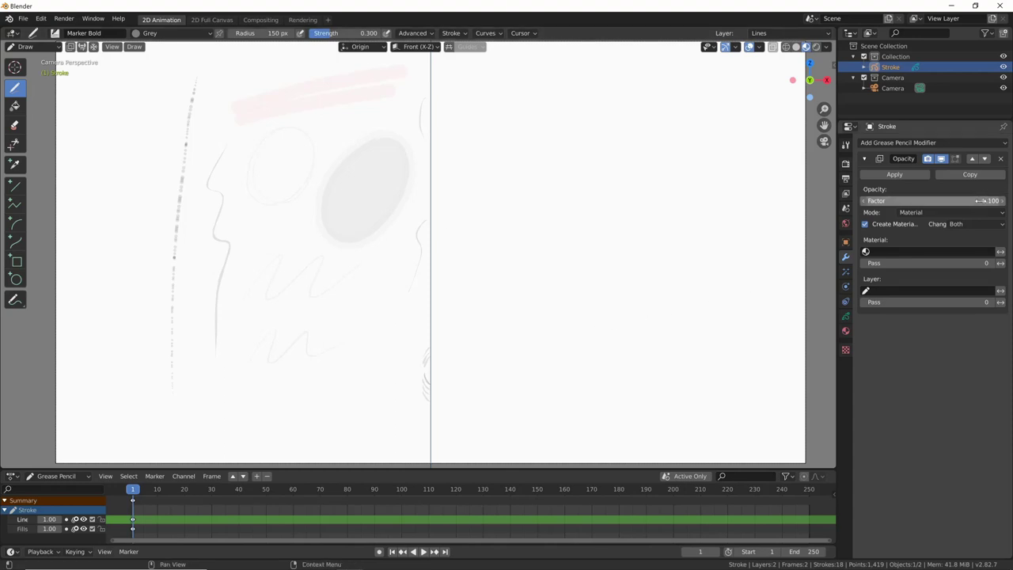
pyautogui.click(980, 200)
pyautogui.write('0.5')
pyautogui.press('Return')
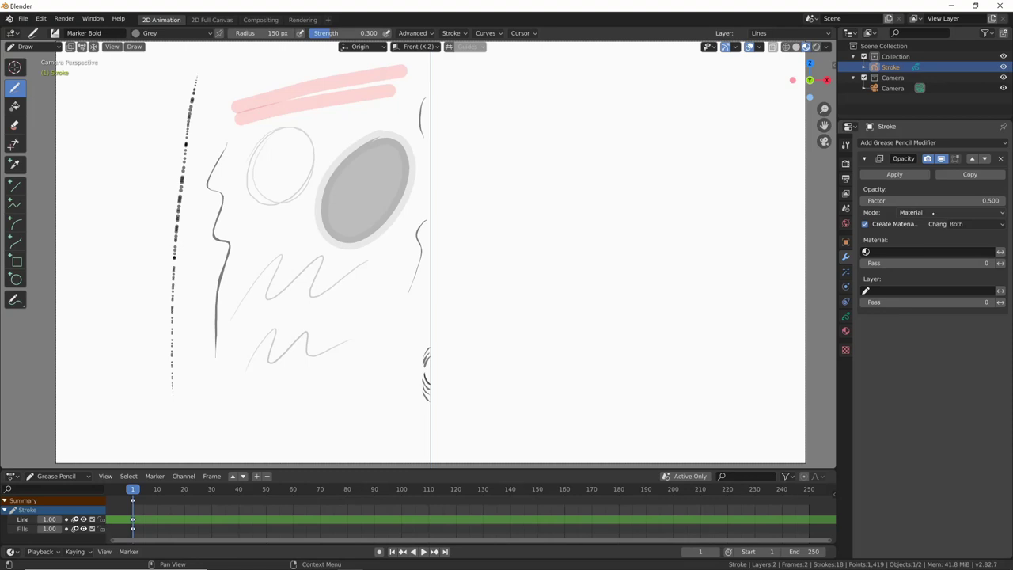
# Step: Try Strength mode, raise the factor to 0.808, and return Opacity mode to Material
pyautogui.click(932, 212)
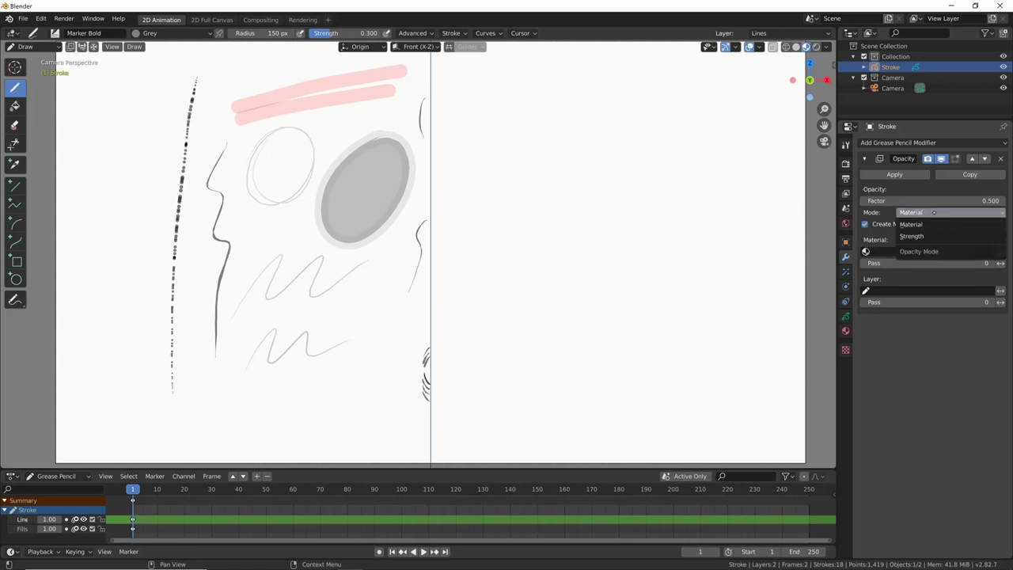
pyautogui.click(918, 237)
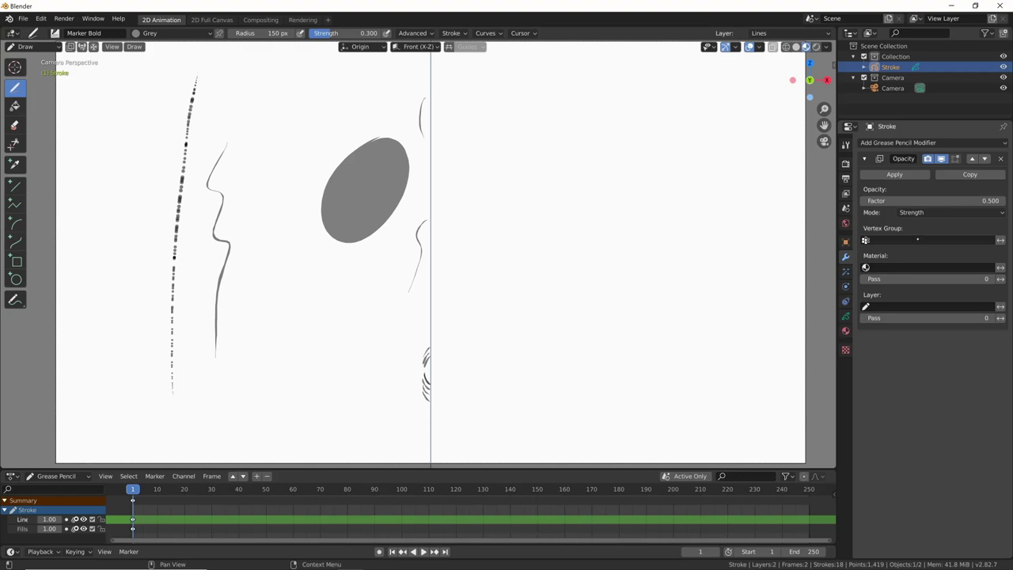
pyautogui.moveTo(920, 201); pyautogui.dragTo(963, 201)
pyautogui.click(930, 212)
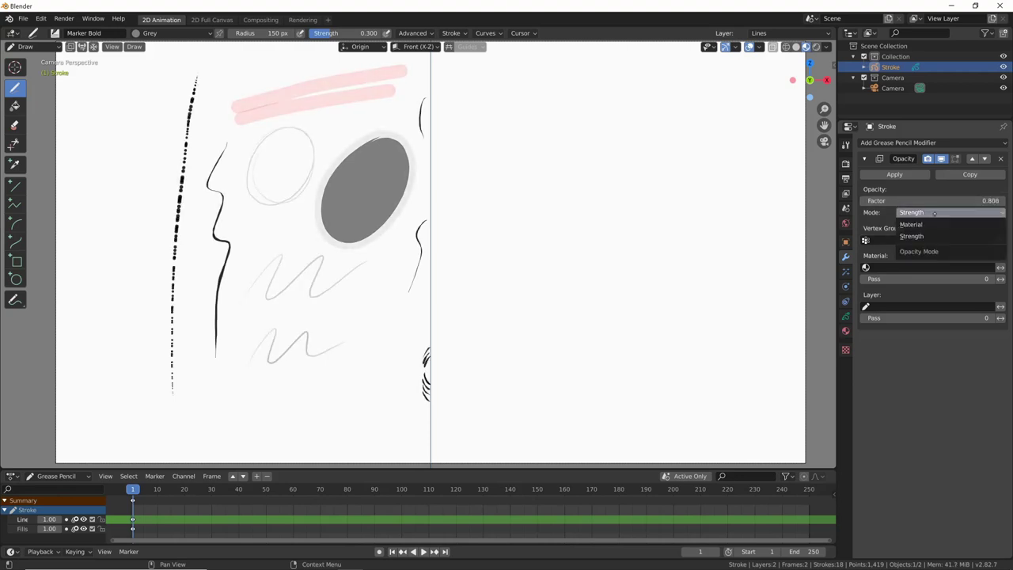
pyautogui.click(930, 225)
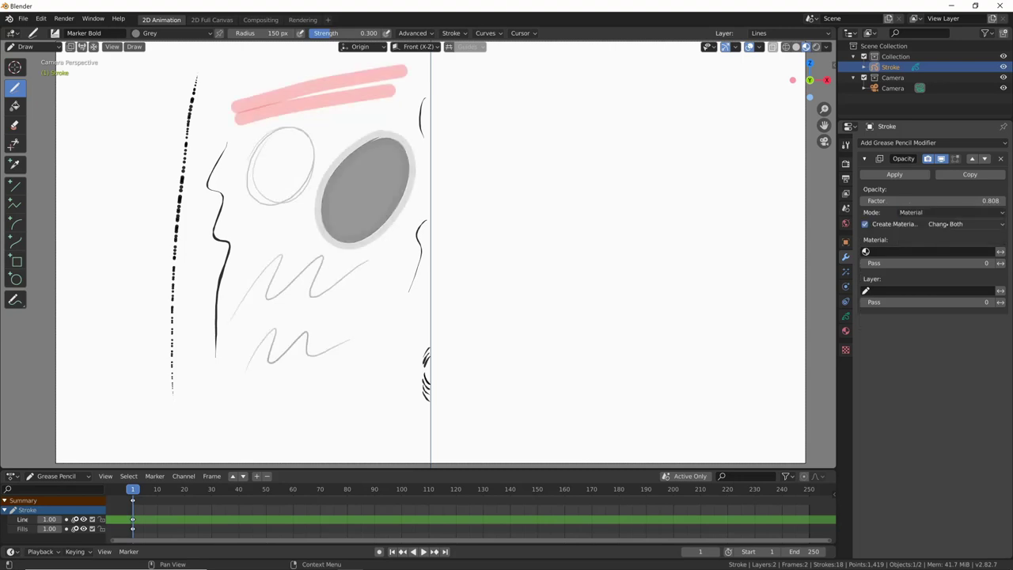
# Step: Add a Noise modifier affecting strength, with factor 10 applied per point
pyautogui.click(924, 143)
pyautogui.click(894, 201)
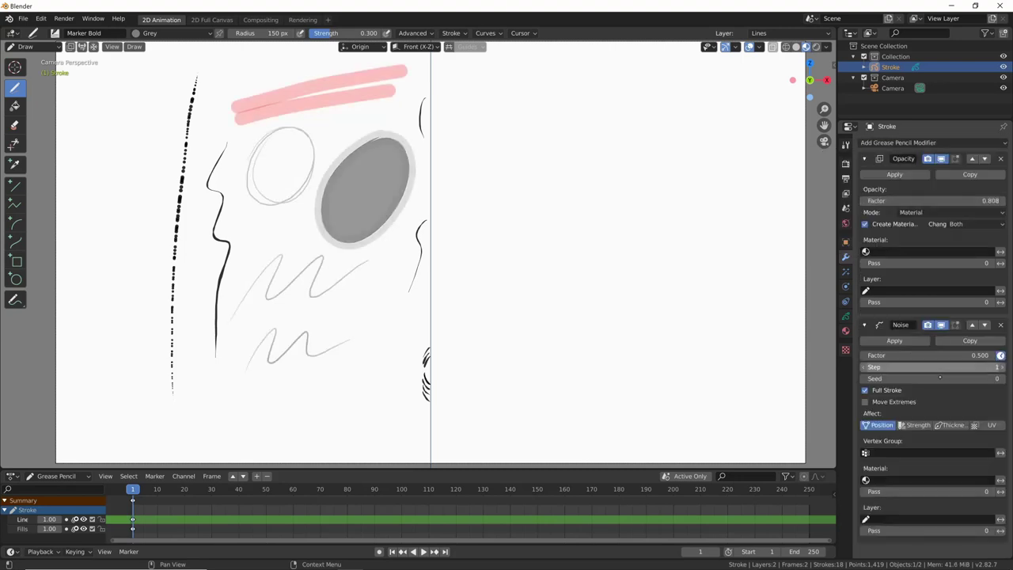
pyautogui.click(916, 425)
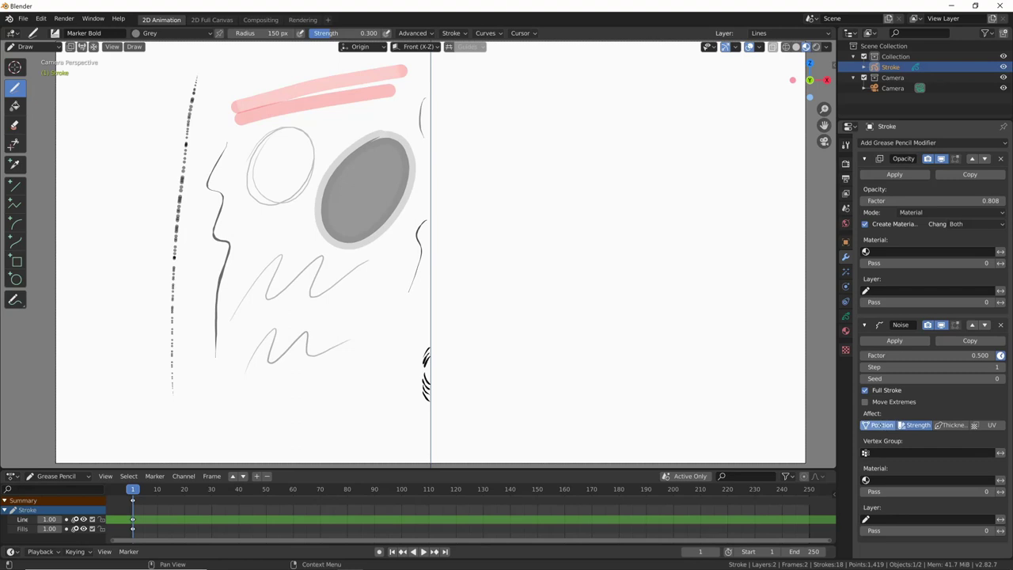
pyautogui.click(926, 355)
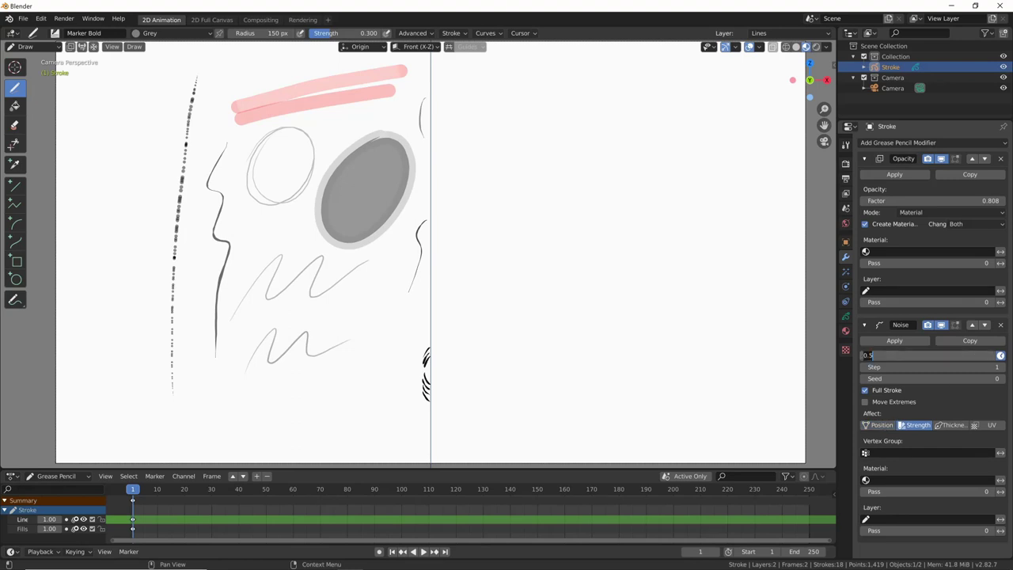
pyautogui.write('10')
pyautogui.press('Return')
pyautogui.click(865, 390)
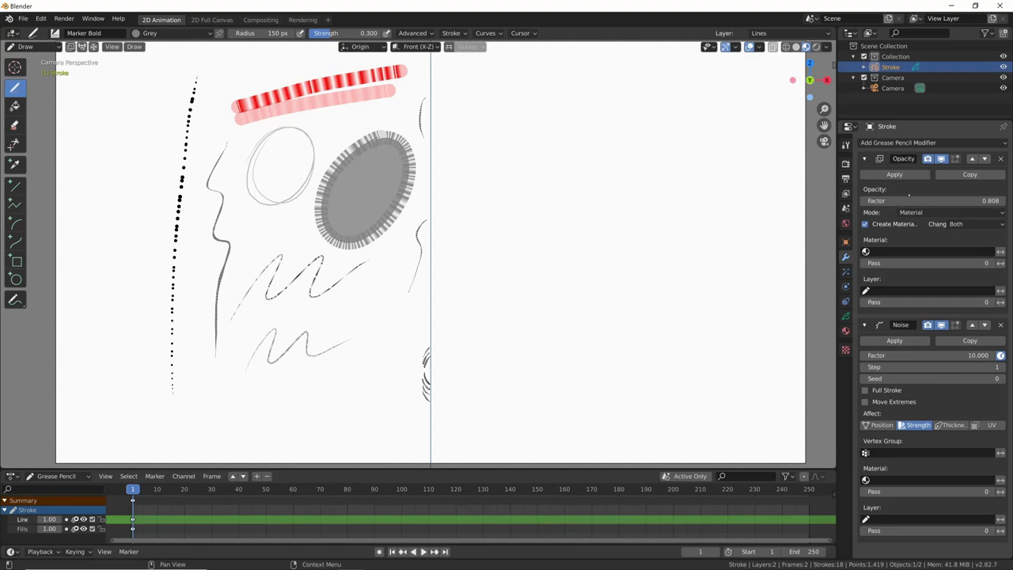
# Step: Switch the Opacity modifier to Strength mode with factor about 0.72
pyautogui.click(957, 212)
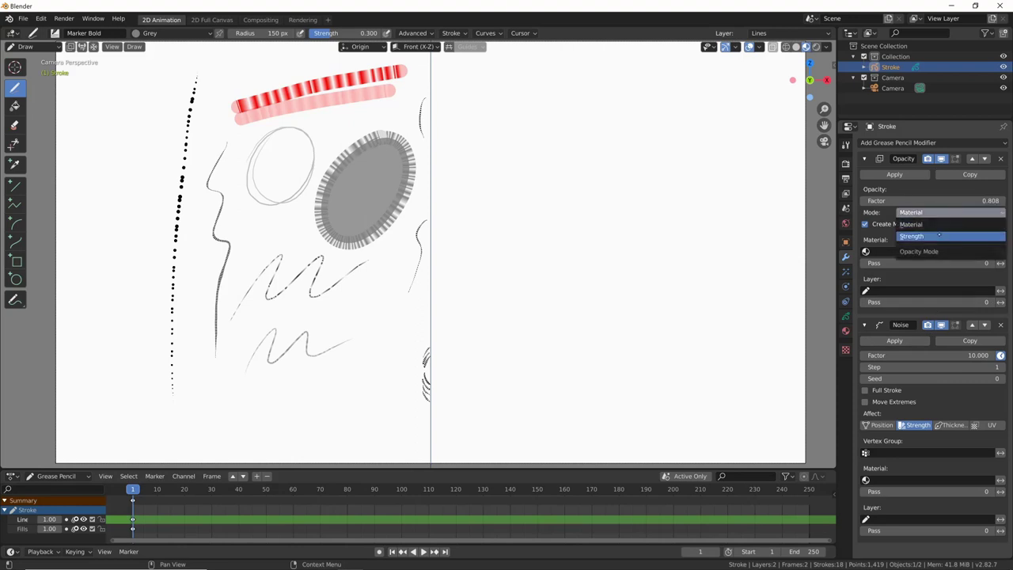
pyautogui.click(928, 237)
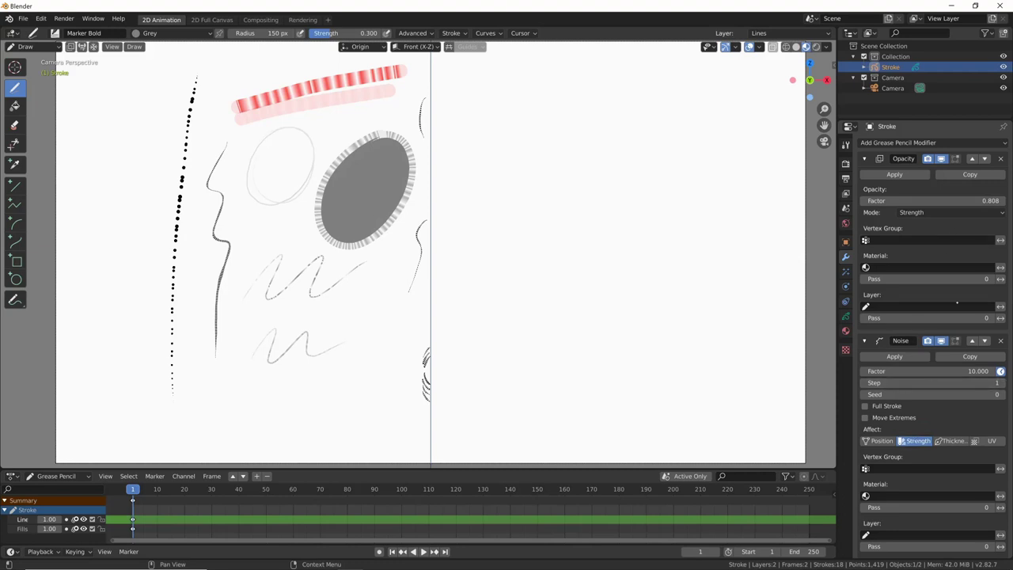
pyautogui.moveTo(958, 200); pyautogui.dragTo(946, 201)
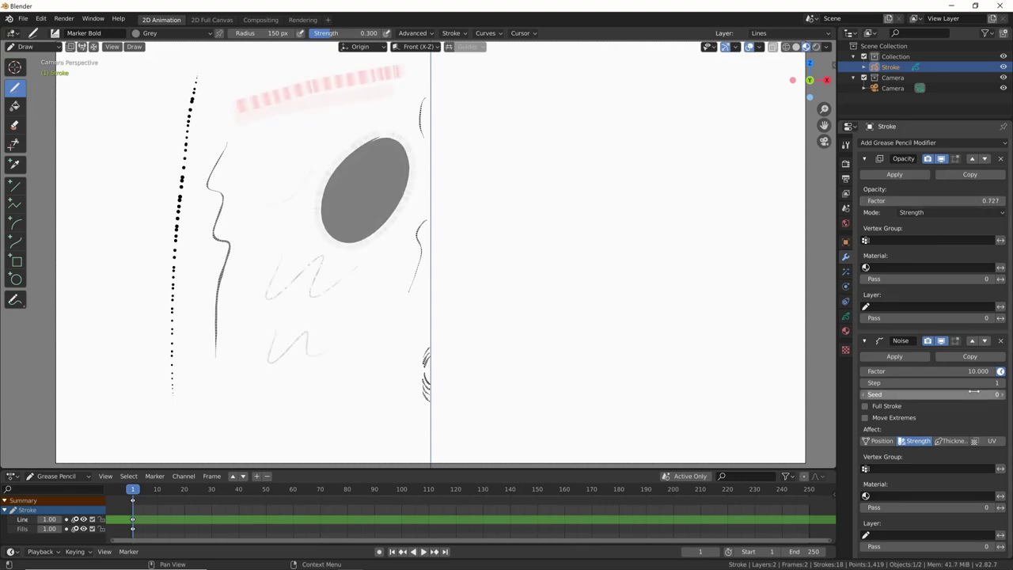
# Step: Change the Noise factor to 0.5, then raise it to 3.8
pyautogui.click(943, 370)
pyautogui.write('0.5')
pyautogui.press('Return')
pyautogui.moveTo(944, 371); pyautogui.dragTo(961, 370)
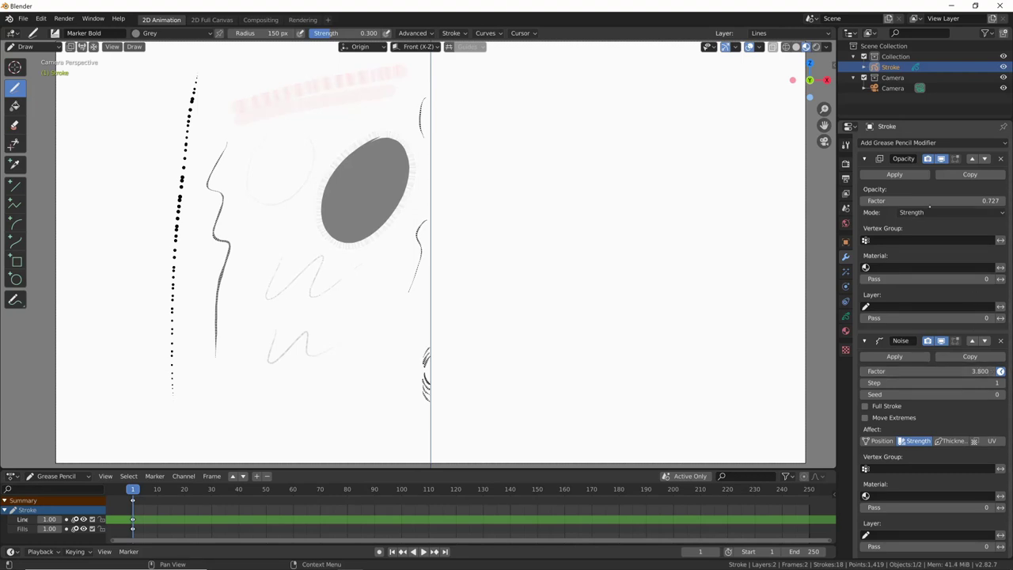
# Step: Return Opacity mode to Material and delete the Noise modifier
pyautogui.click(934, 212)
pyautogui.click(932, 224)
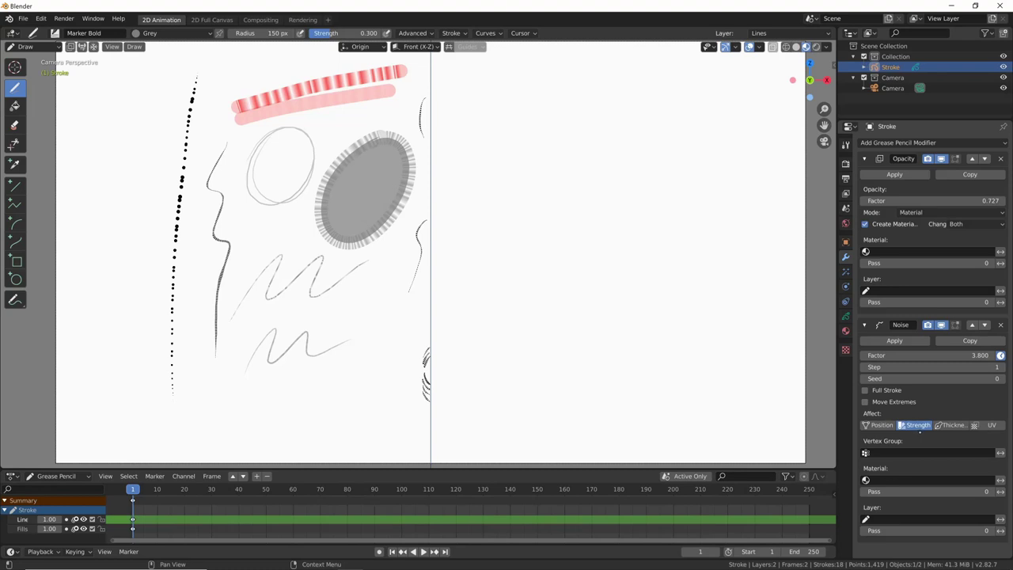
pyautogui.click(1000, 325)
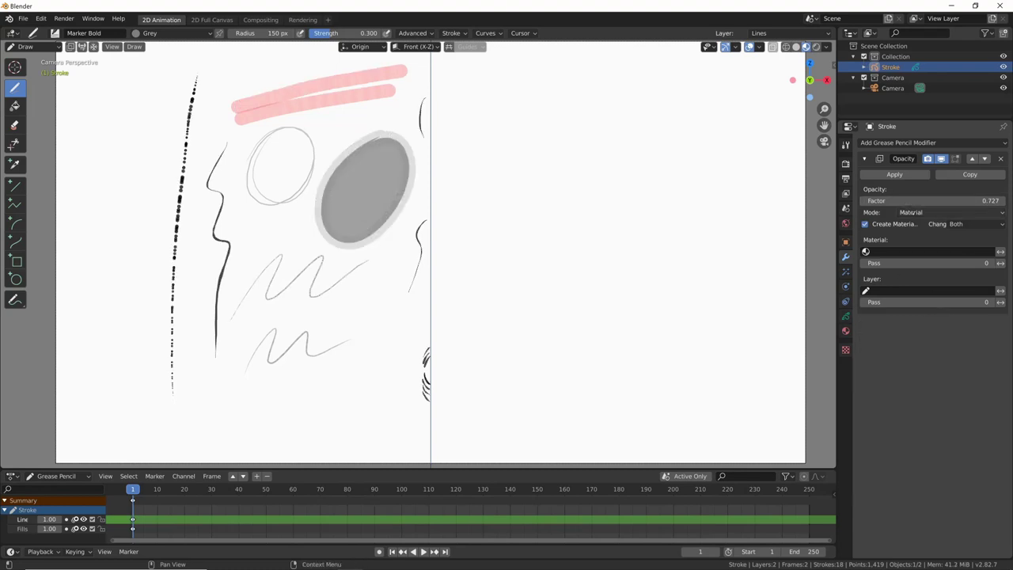
pyautogui.click(934, 212)
# Step: Remove the Opacity modifier and add a Hue/Saturation modifier
pyautogui.click(934, 225)
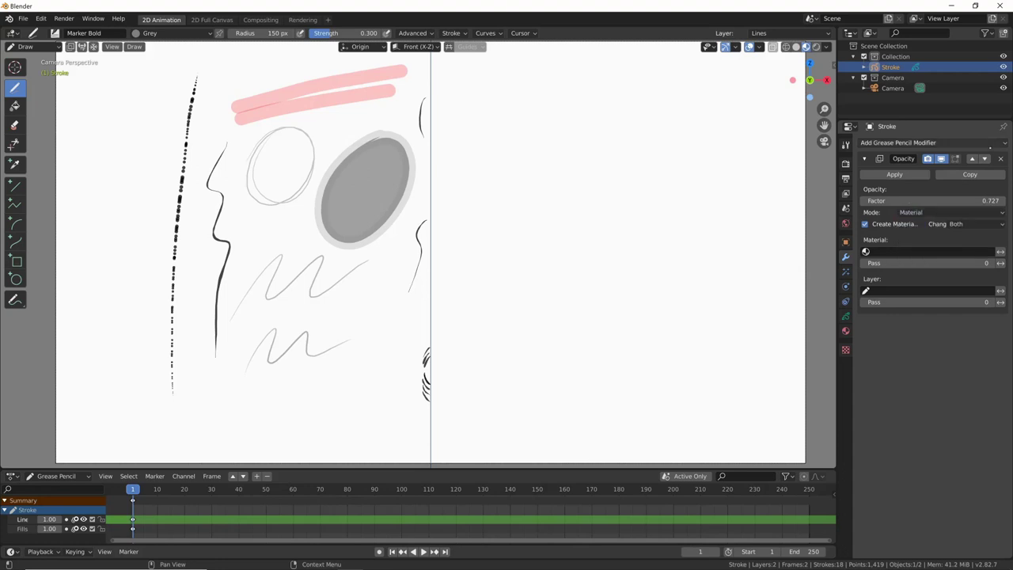
pyautogui.click(1001, 158)
pyautogui.click(985, 144)
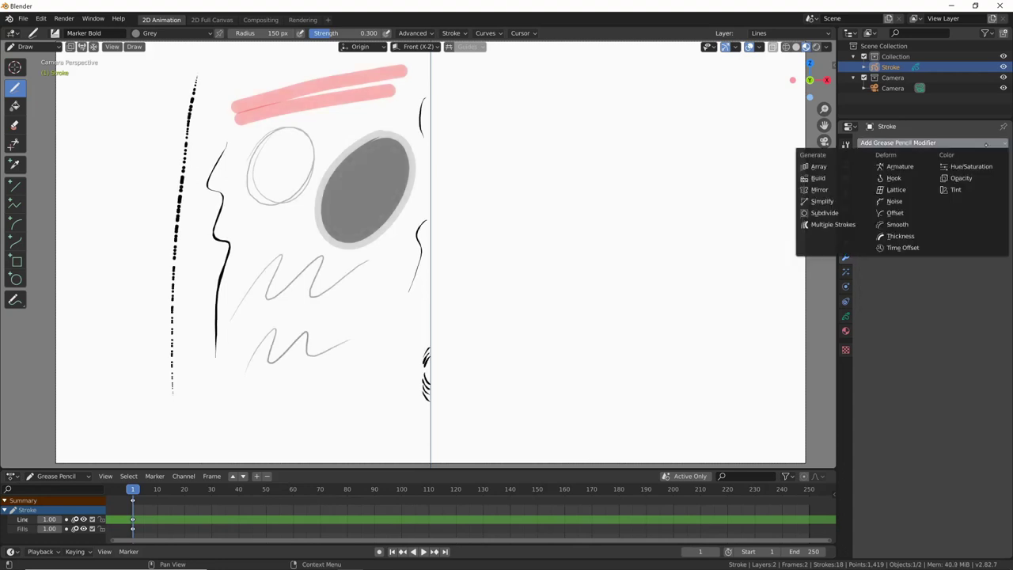
pyautogui.click(979, 167)
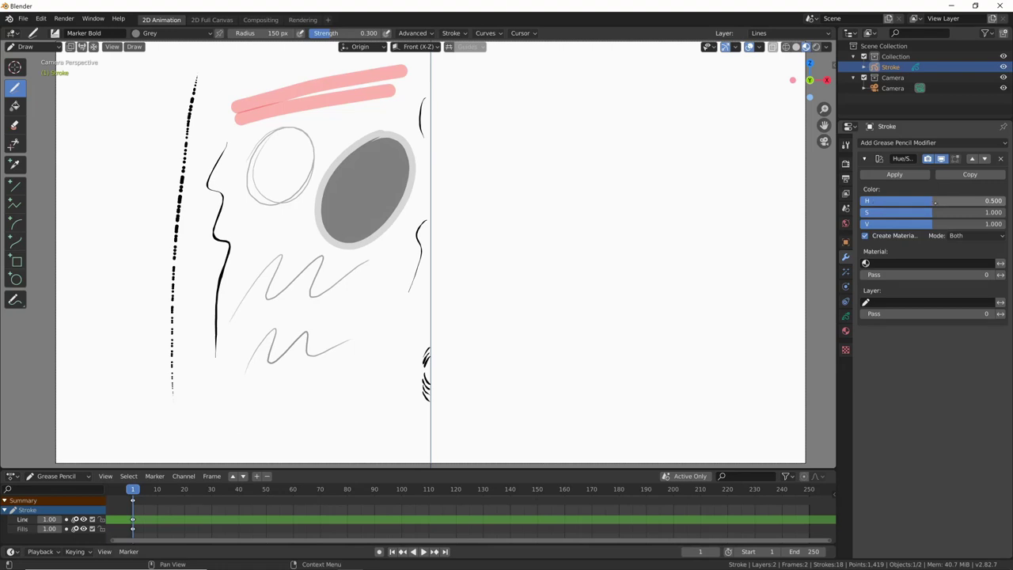
# Step: Set hue to 0.5 and saturation to 1, and lower the value to darken the ellipse
pyautogui.moveTo(932, 201); pyautogui.dragTo(885, 201)
pyautogui.click(885, 201)
pyautogui.write('0.5')
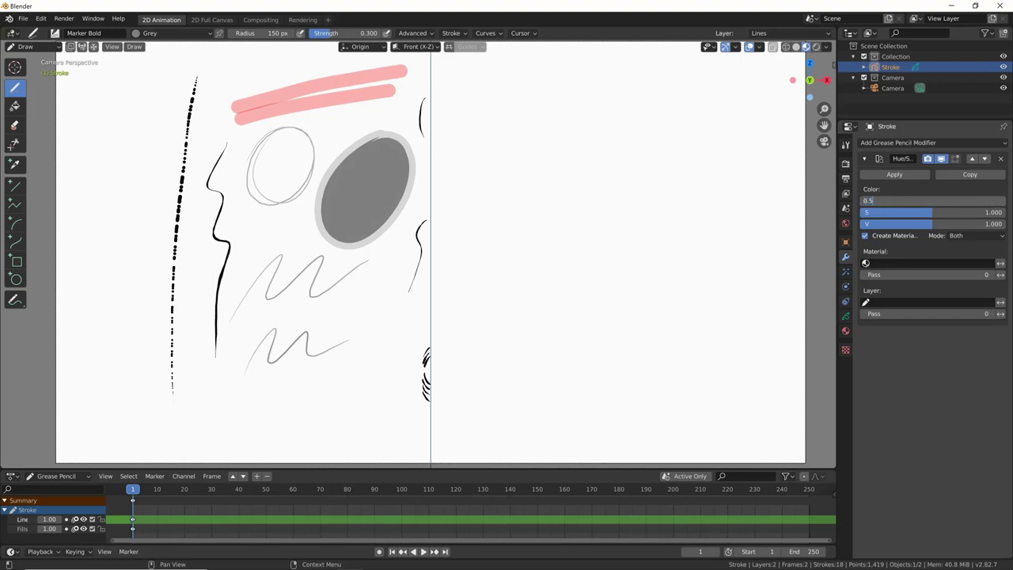
pyautogui.press('Return')
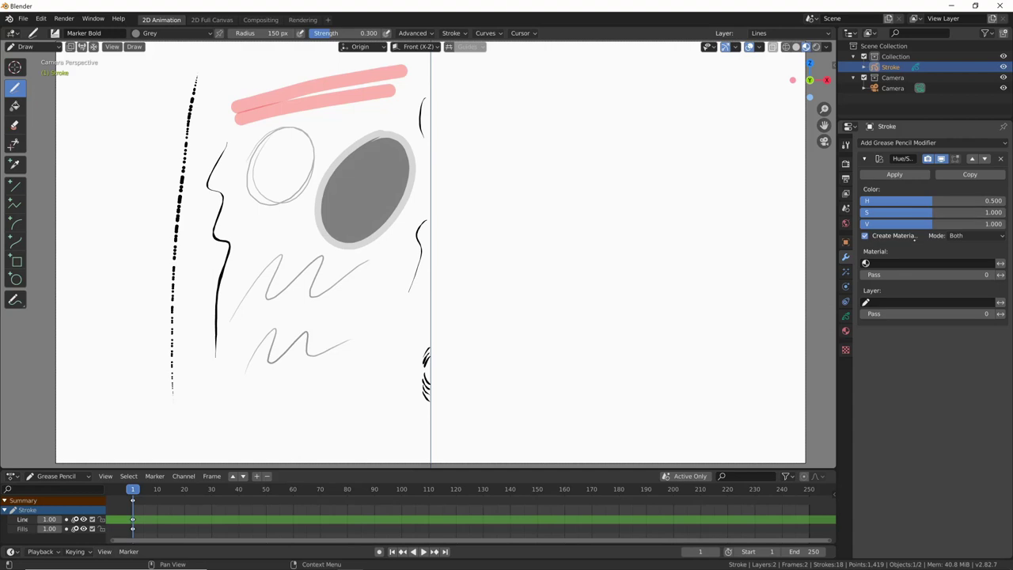
pyautogui.moveTo(926, 213); pyautogui.dragTo(964, 213)
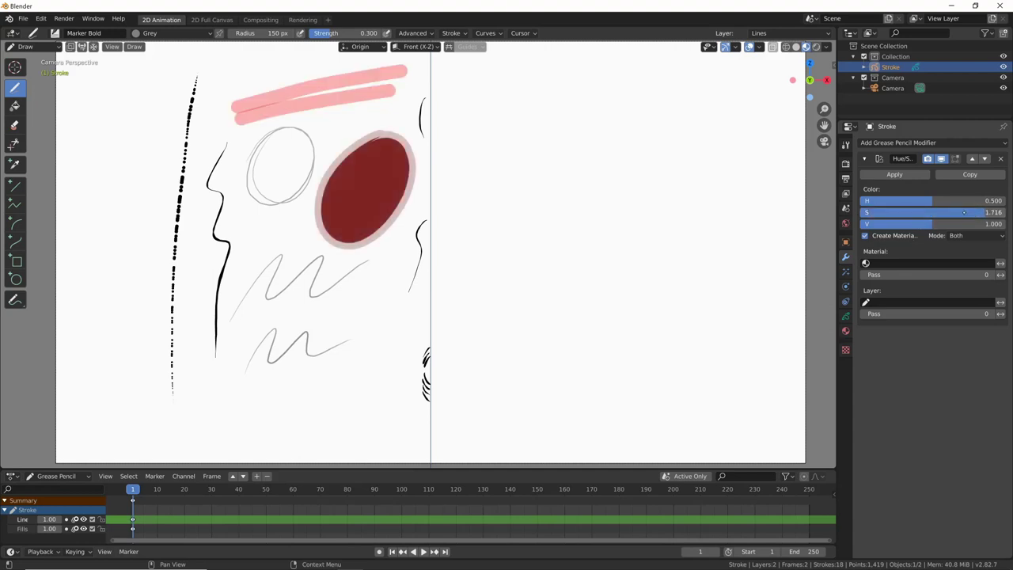
pyautogui.click(964, 212)
pyautogui.write('1')
pyautogui.press('Return')
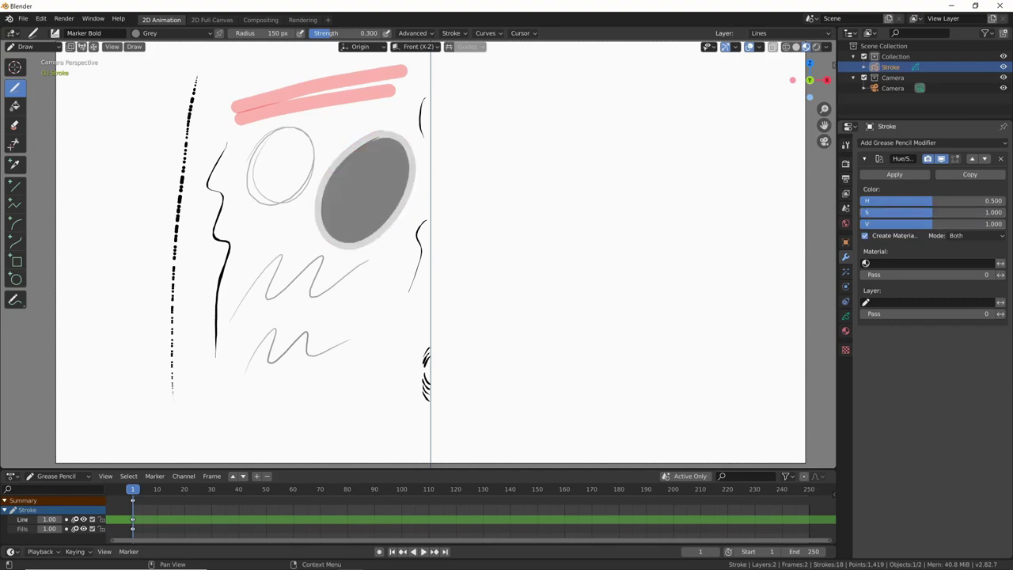
pyautogui.moveTo(958, 224)
pyautogui.mouseDown()
pyautogui.moveTo(894, 224)
pyautogui.moveTo(952, 227)
pyautogui.moveTo(938, 226)
pyautogui.mouseUp()
# Step: Try the Hue/Saturation mode on strokes only, then fills only
pyautogui.click(973, 236)
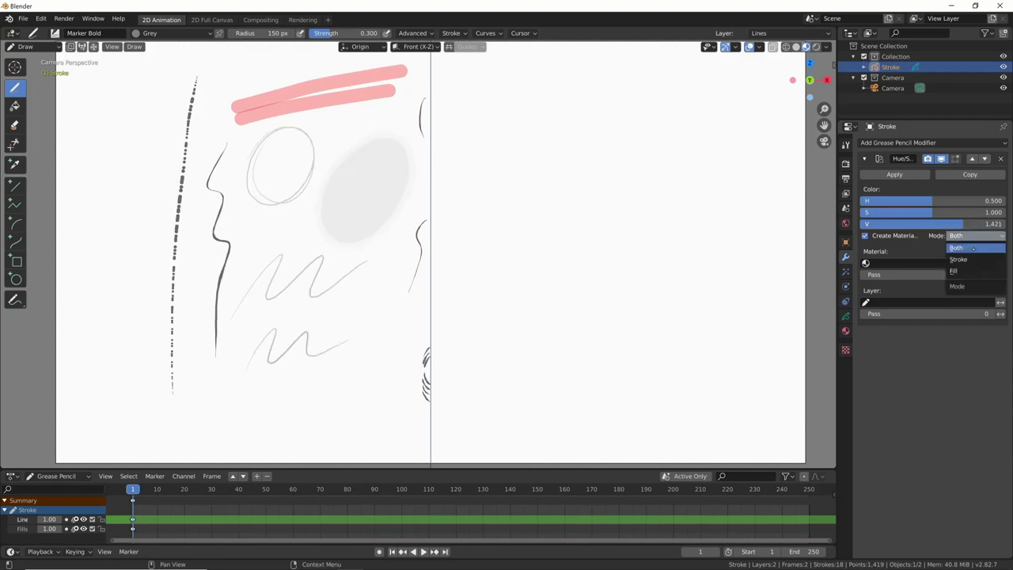
pyautogui.click(967, 259)
pyautogui.click(973, 235)
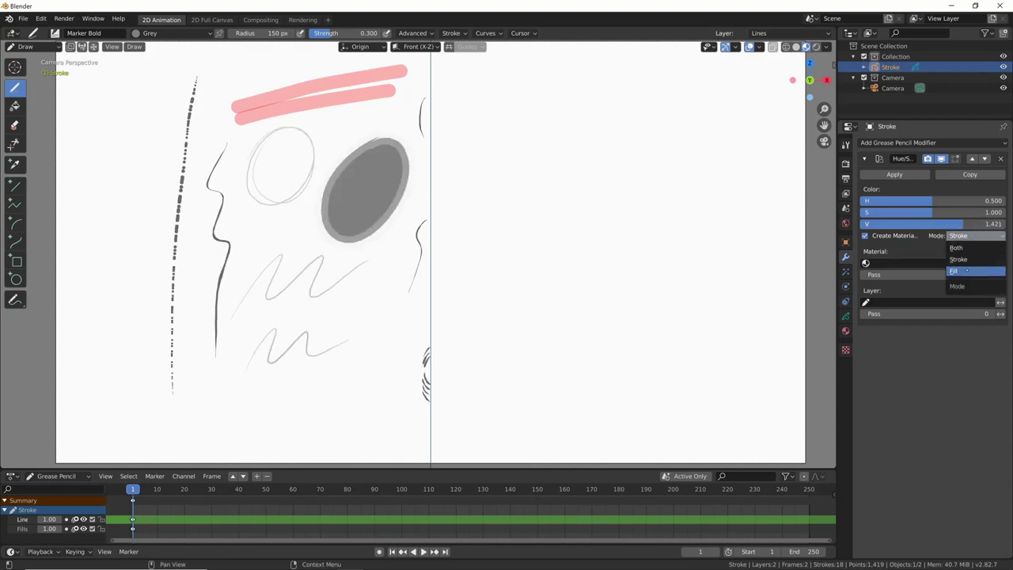
pyautogui.click(958, 271)
pyautogui.click(973, 239)
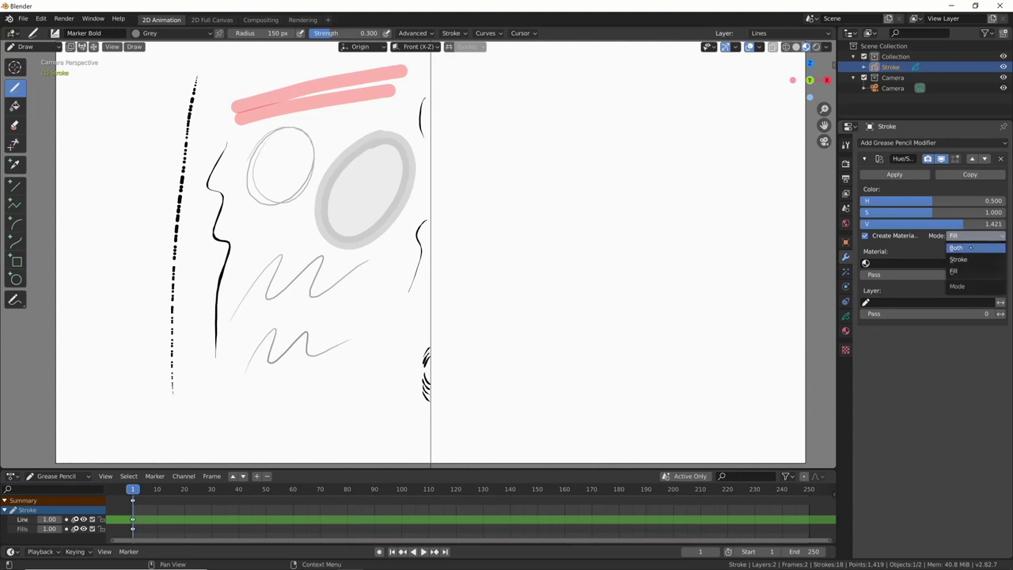
# Step: Restore mode to strokes and fills, delete the modifier, and start a new 2D Animation file
pyautogui.click(956, 247)
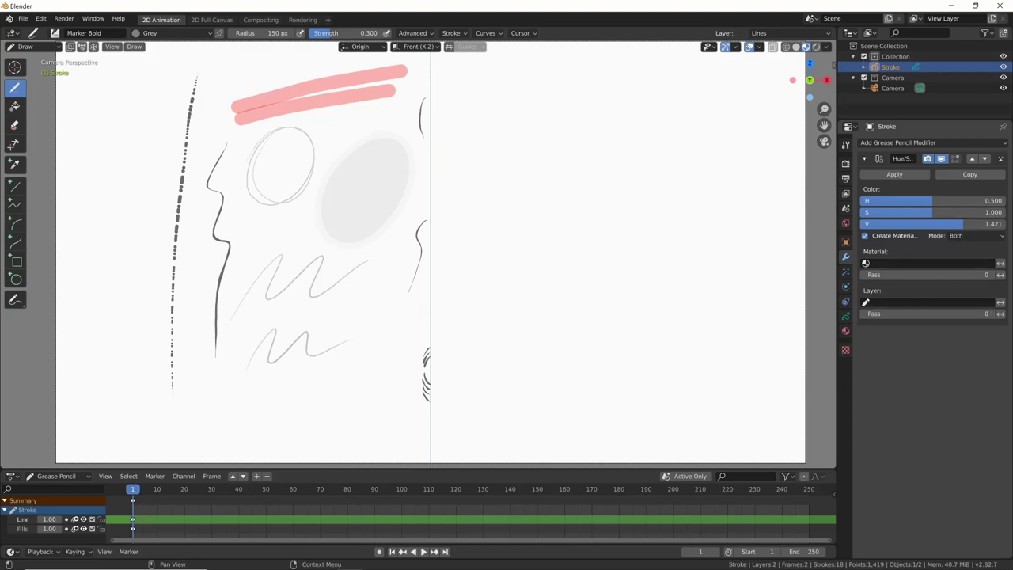
pyautogui.click(1000, 158)
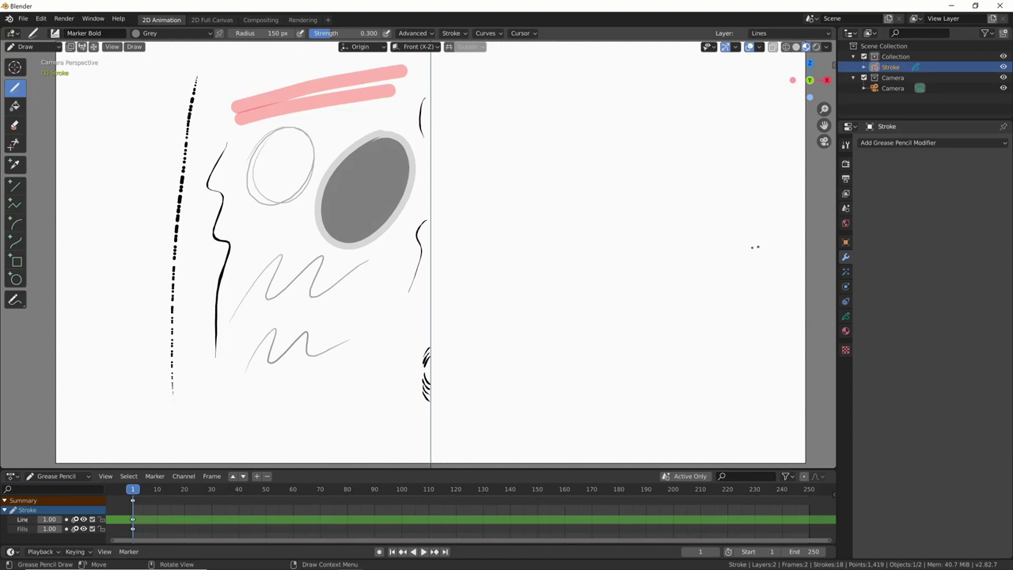
pyautogui.click(23, 18)
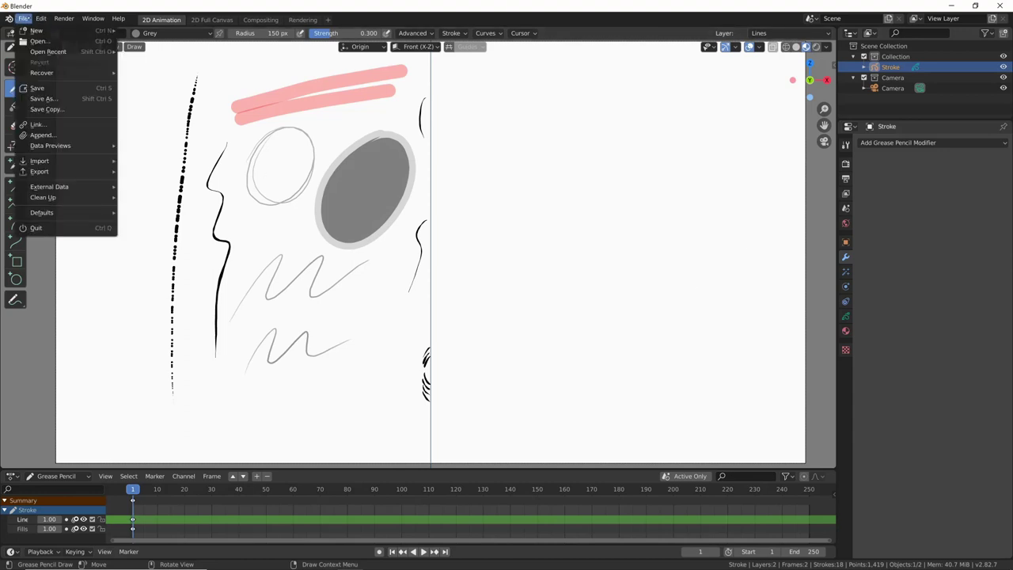
pyautogui.moveTo(47, 30)
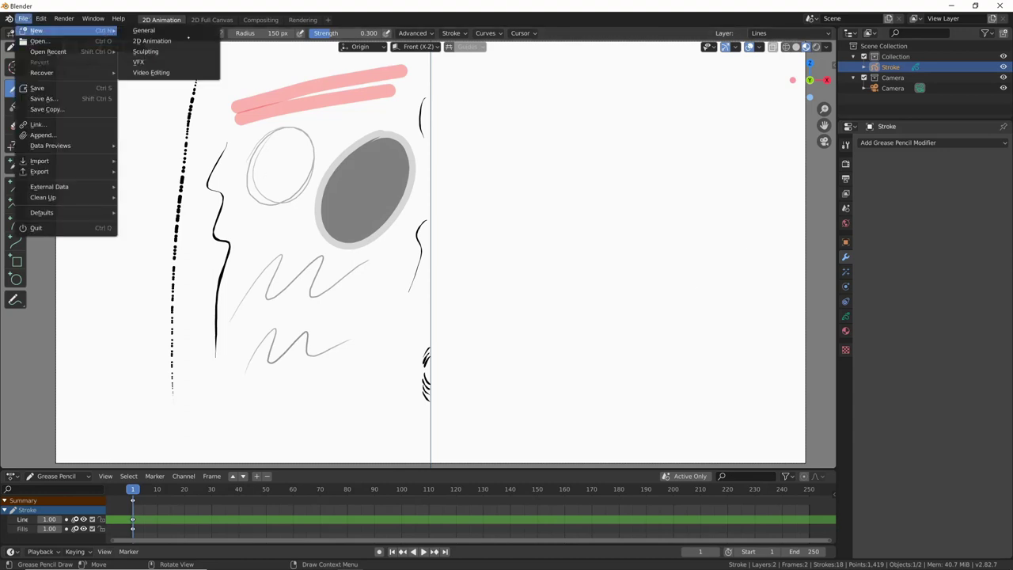
pyautogui.click(188, 40)
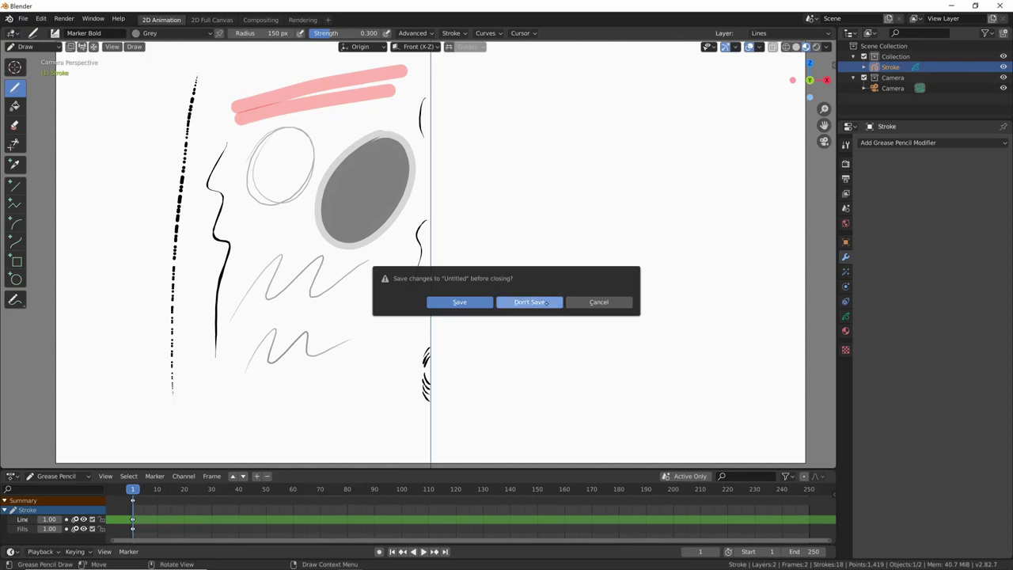
# Step: Discard unsaved changes, make Fills the active layer, and switch to the Airbrush brush
pyautogui.click(529, 302)
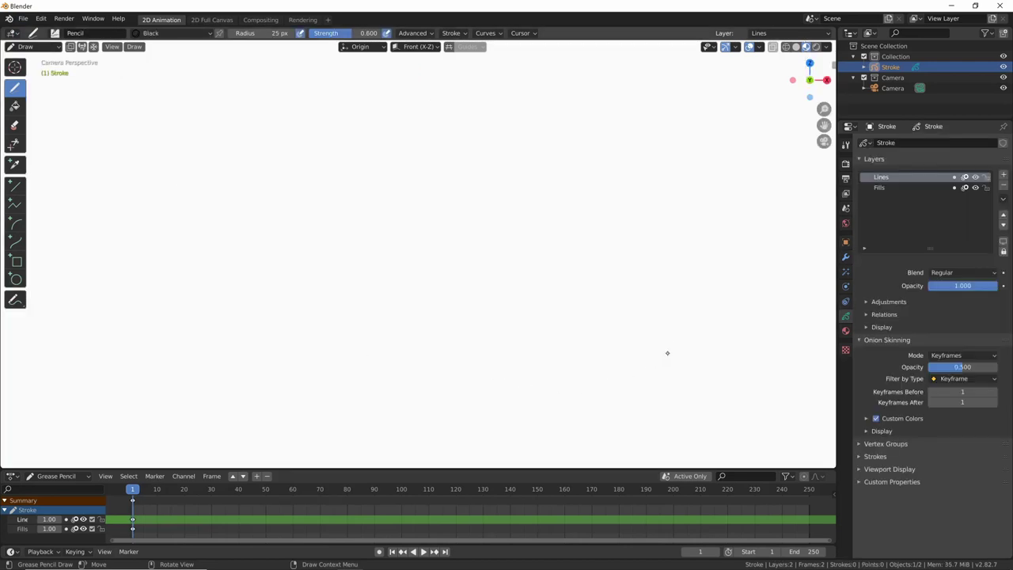
pyautogui.click(902, 188)
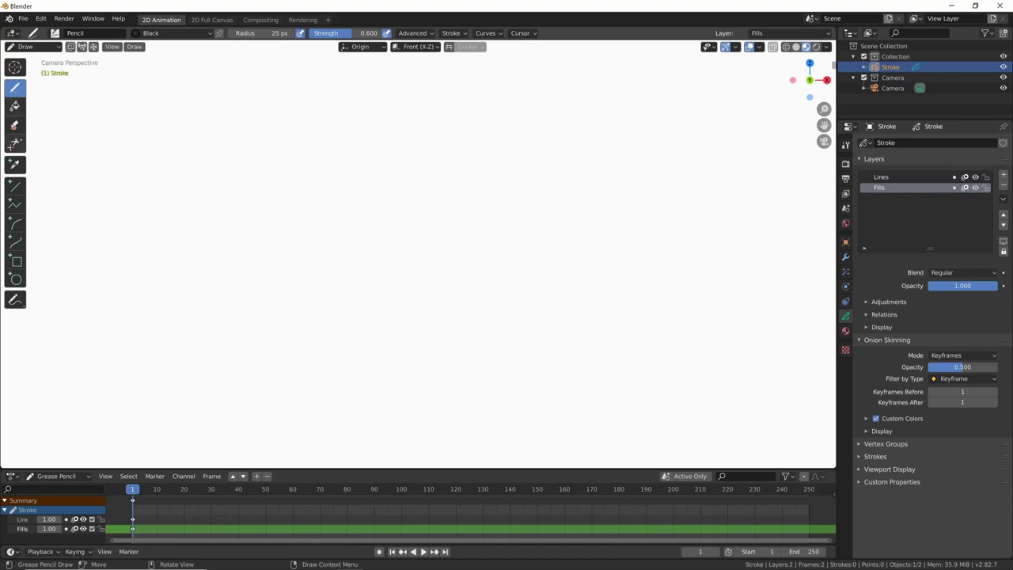
pyautogui.click(84, 32)
pyautogui.press('Escape')
pyautogui.click(55, 33)
pyautogui.click(104, 67)
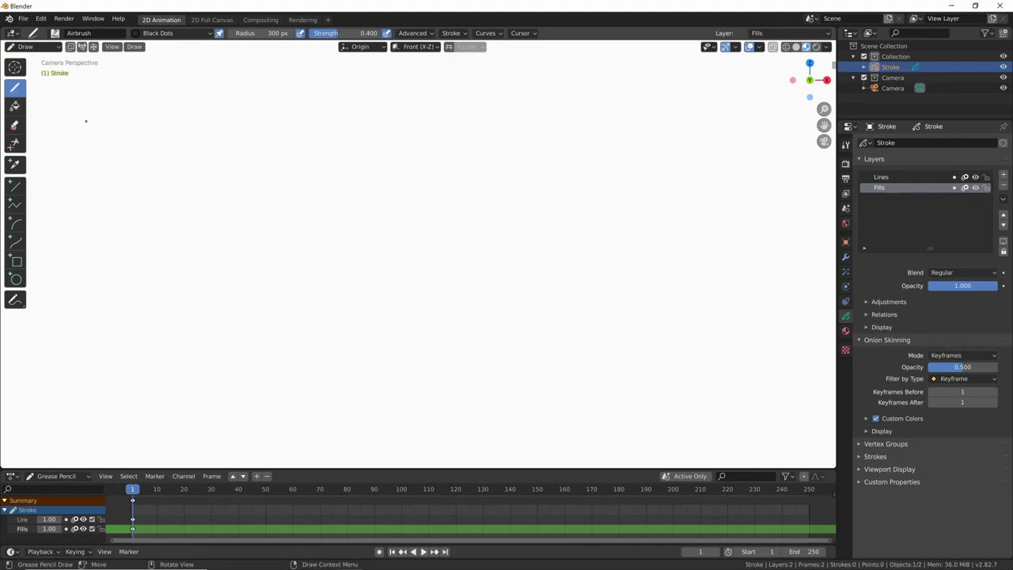
# Step: Set the brush radius to 500 px and strength to 0.176
pyautogui.press('f')
pyautogui.click(368, 222)
pyautogui.hotkey('shift', 'f')
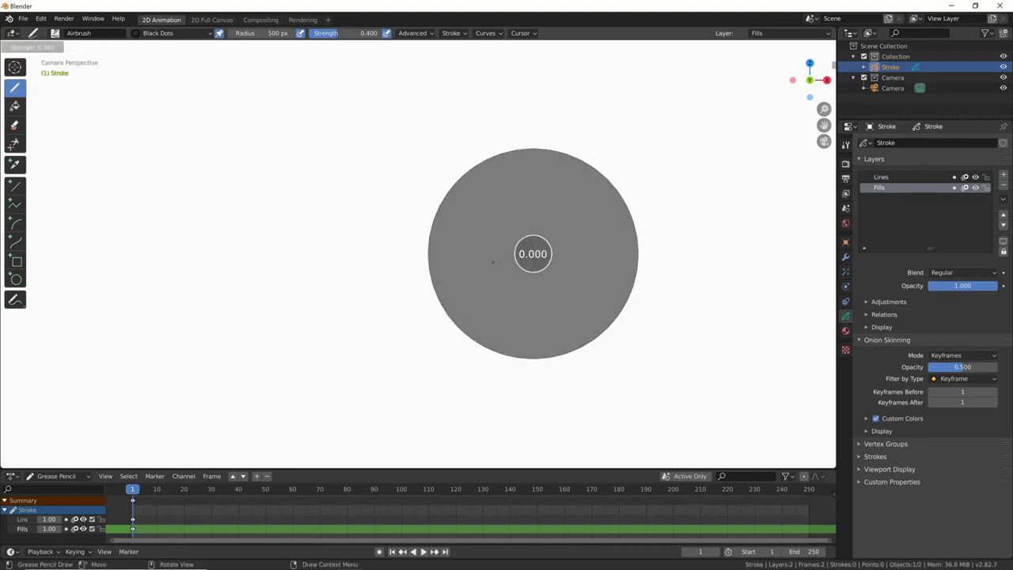
pyautogui.click(514, 257)
# Step: Paint soft airbrush strokes across the canvas: upper left, top right, right edge, and bottom
pyautogui.moveTo(63, 169)
pyautogui.mouseDown()
pyautogui.moveTo(213, 118)
pyautogui.moveTo(368, 95)
pyautogui.mouseUp()
pyautogui.moveTo(234, 212); pyautogui.dragTo(282, 166)
pyautogui.moveTo(105, 275); pyautogui.dragTo(84, 325)
pyautogui.moveTo(73, 361)
pyautogui.mouseDown()
pyautogui.moveTo(117, 411)
pyautogui.moveTo(176, 435)
pyautogui.mouseUp()
pyautogui.moveTo(194, 396); pyautogui.dragTo(237, 303)
pyautogui.moveTo(431, 121); pyautogui.dragTo(489, 91)
pyautogui.moveTo(558, 81)
pyautogui.mouseDown()
pyautogui.moveTo(748, 105)
pyautogui.moveTo(816, 184)
pyautogui.mouseUp()
pyautogui.moveTo(744, 239); pyautogui.dragTo(791, 217)
pyautogui.moveTo(708, 277); pyautogui.dragTo(792, 447)
pyautogui.moveTo(614, 416)
pyautogui.mouseDown()
pyautogui.moveTo(556, 415)
pyautogui.moveTo(637, 398)
pyautogui.mouseUp()
pyautogui.moveTo(700, 274); pyautogui.dragTo(611, 255)
pyautogui.moveTo(425, 288); pyautogui.dragTo(475, 257)
pyautogui.moveTo(311, 380); pyautogui.dragTo(500, 420)
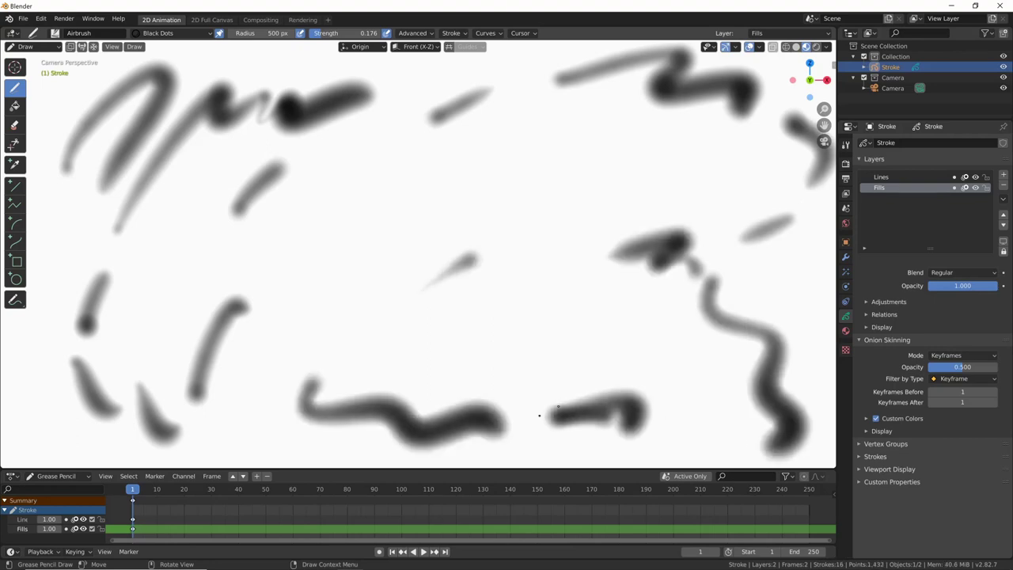
pyautogui.click(845, 258)
# Step: Add an Array modifier with about 90° Y rotation and a raised first factor
pyautogui.click(910, 142)
pyautogui.click(818, 166)
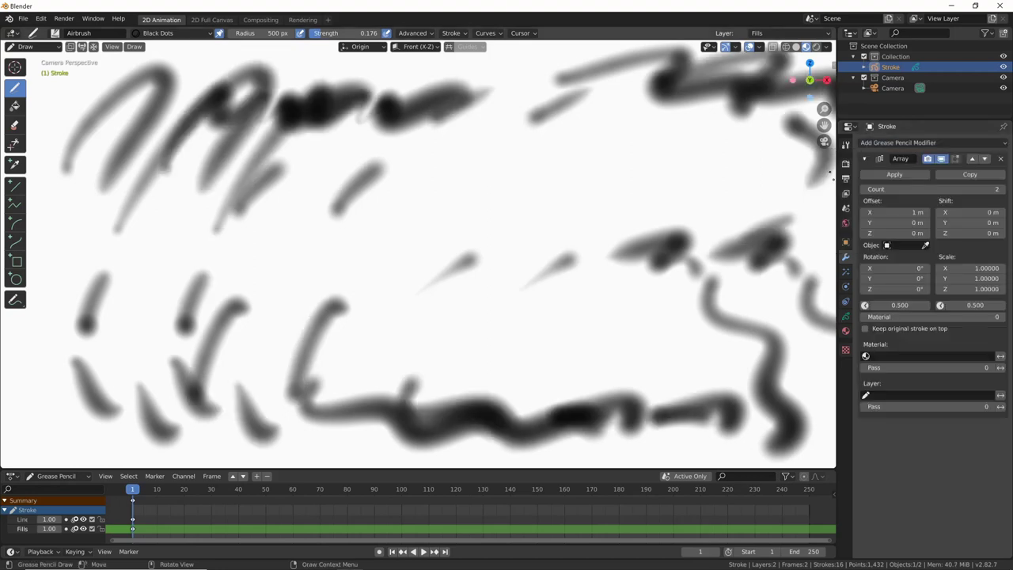
pyautogui.click(904, 279)
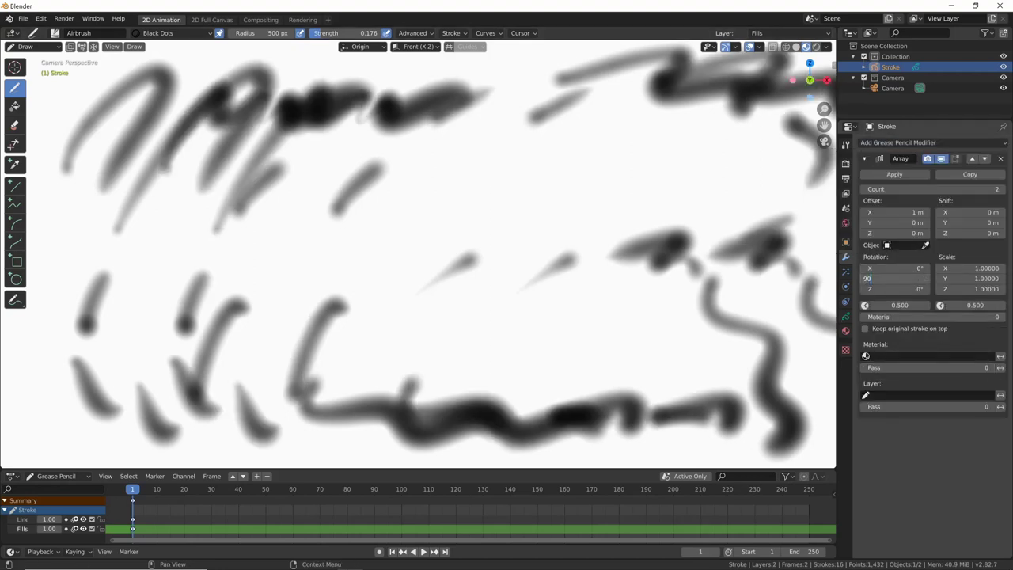
pyautogui.press('Return')
pyautogui.click(882, 305)
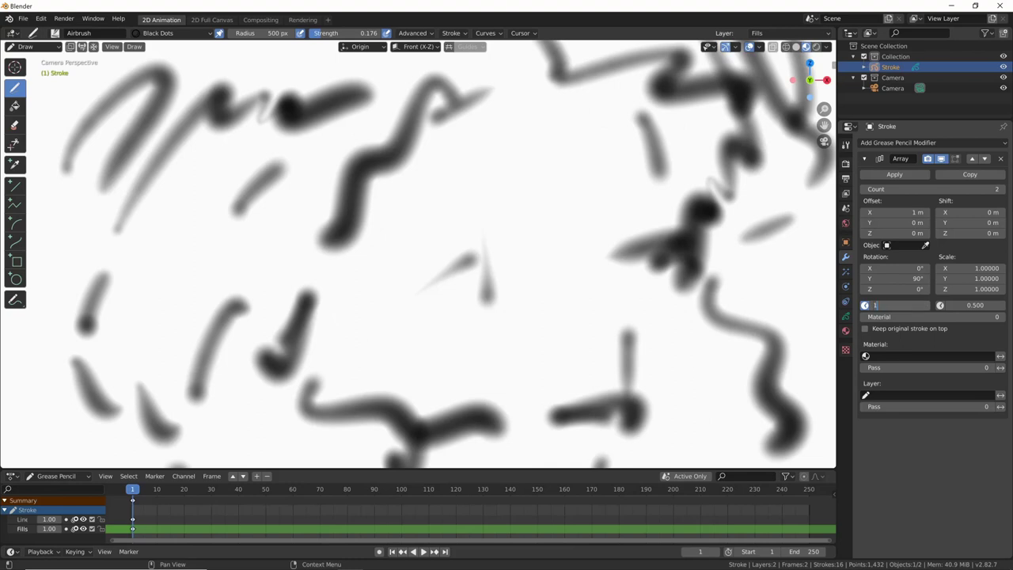
pyautogui.press('Return')
pyautogui.moveTo(886, 305); pyautogui.dragTo(941, 305)
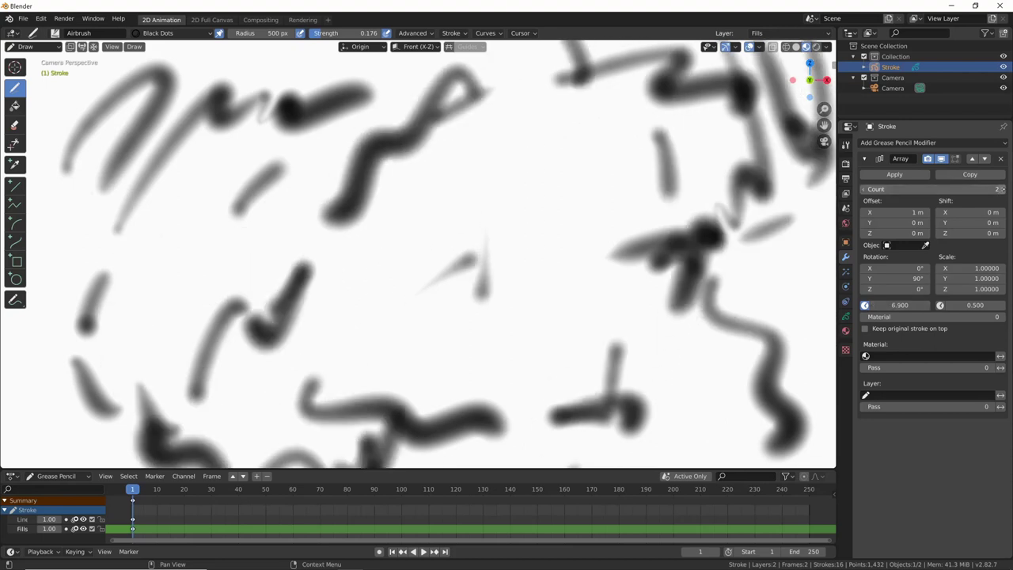
# Step: Set the array to 5 copies with zero X offset and a slight X rotation
pyautogui.click(1001, 188)
pyautogui.click(1001, 189)
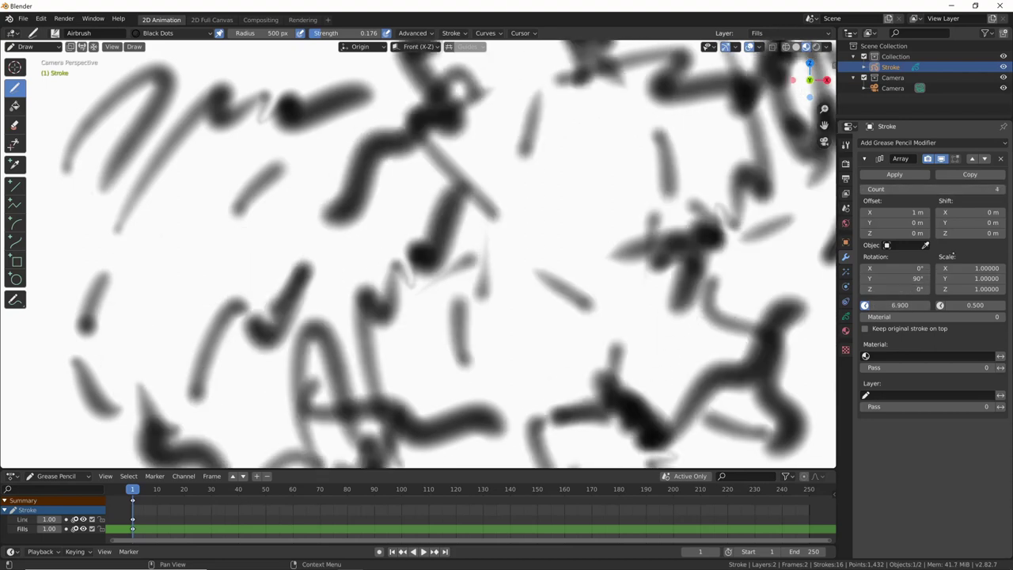
pyautogui.click(894, 213)
pyautogui.write('0')
pyautogui.press('Return')
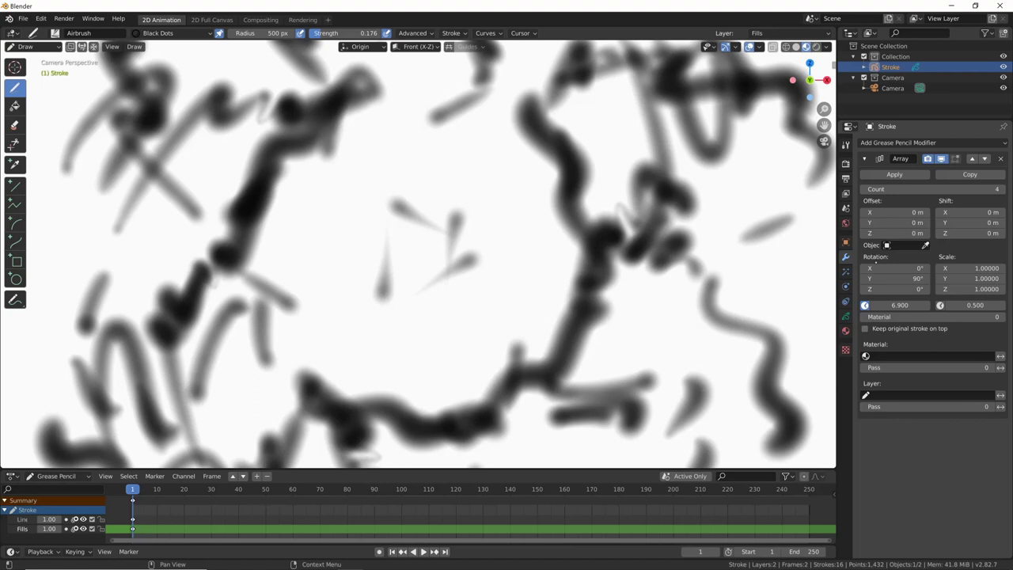
pyautogui.moveTo(896, 268); pyautogui.dragTo(916, 279)
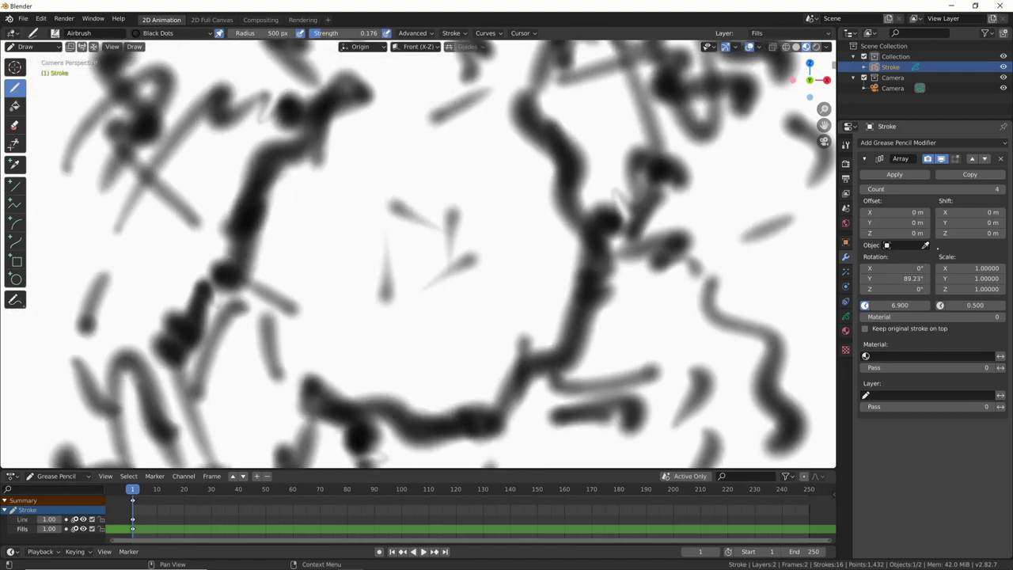
pyautogui.click(996, 189)
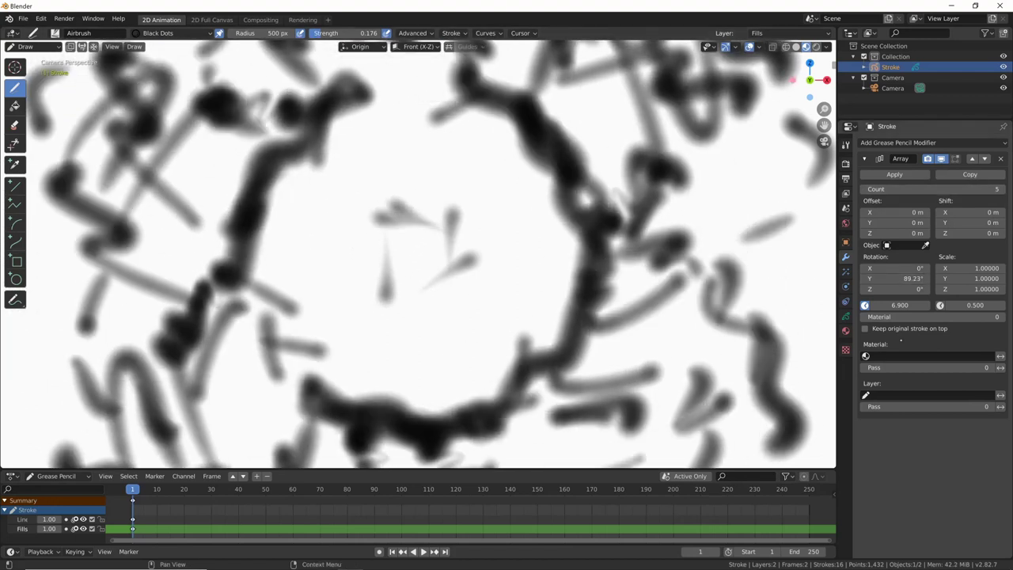
# Step: Limit the array to the Fills layer and collapse its panel
pyautogui.click(987, 395)
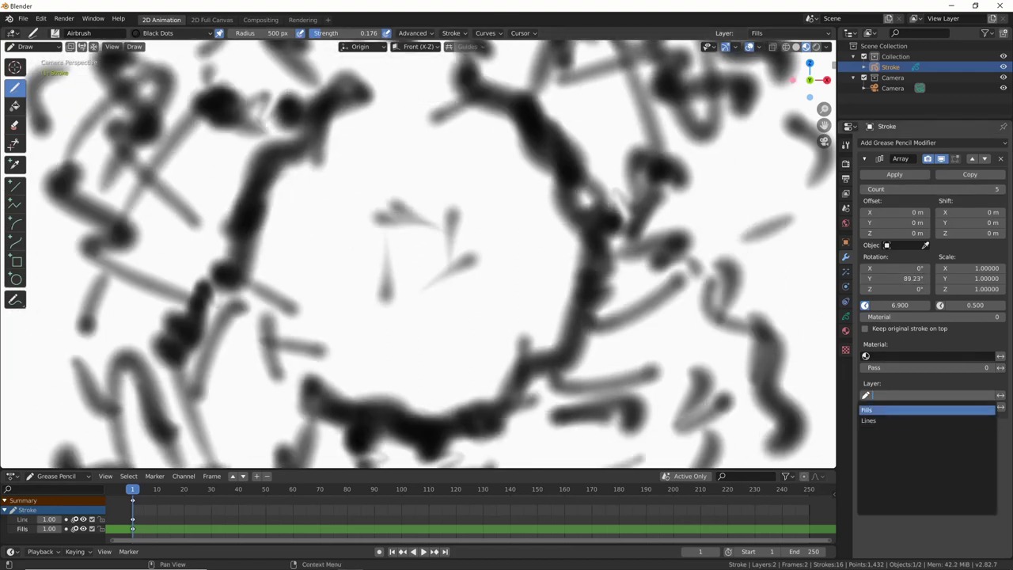
pyautogui.click(878, 420)
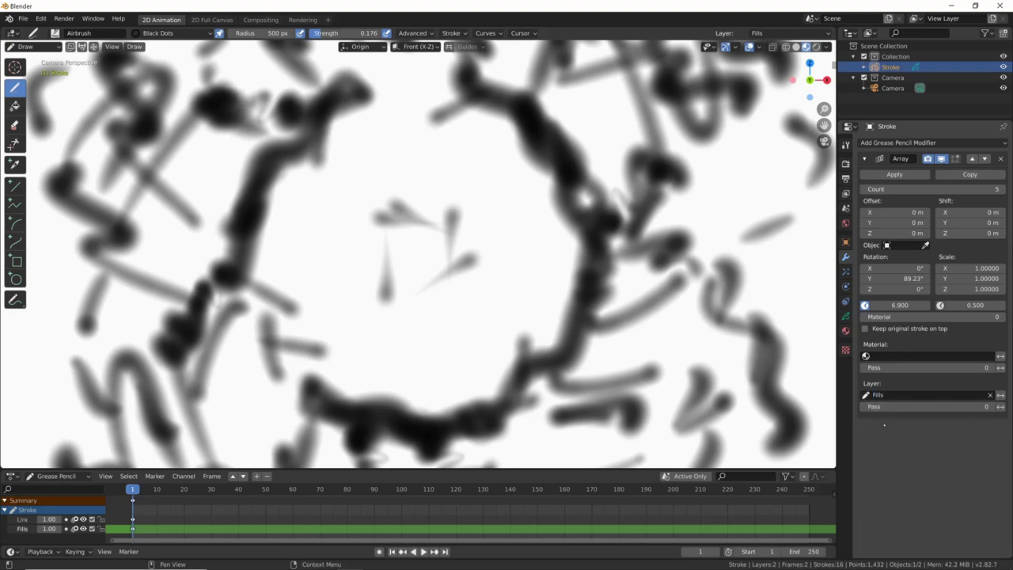
pyautogui.click(864, 158)
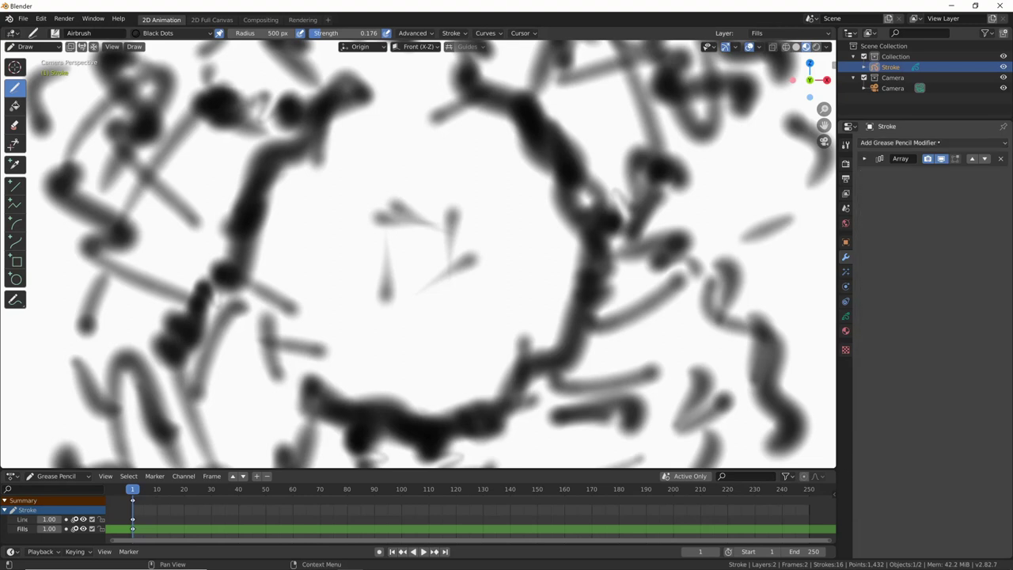
# Step: Rename the Black Dots material to macchie
pyautogui.click(846, 331)
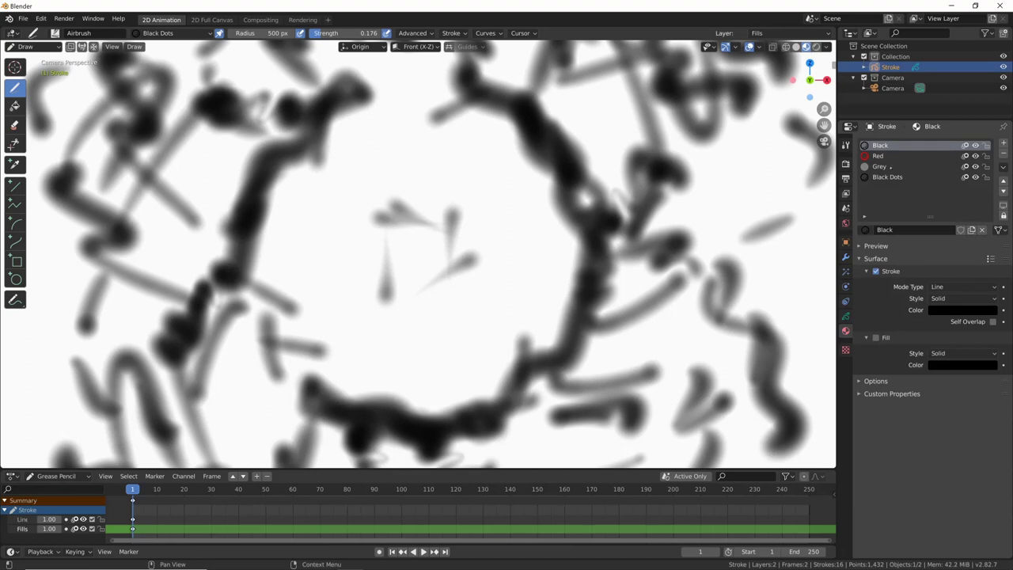
pyautogui.click(887, 176)
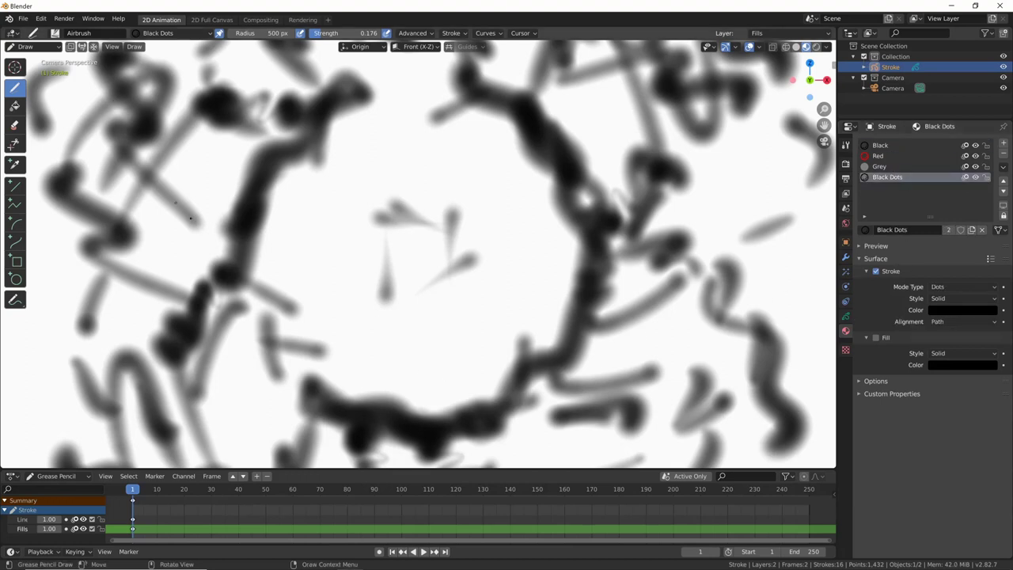
pyautogui.doubleClick(894, 230)
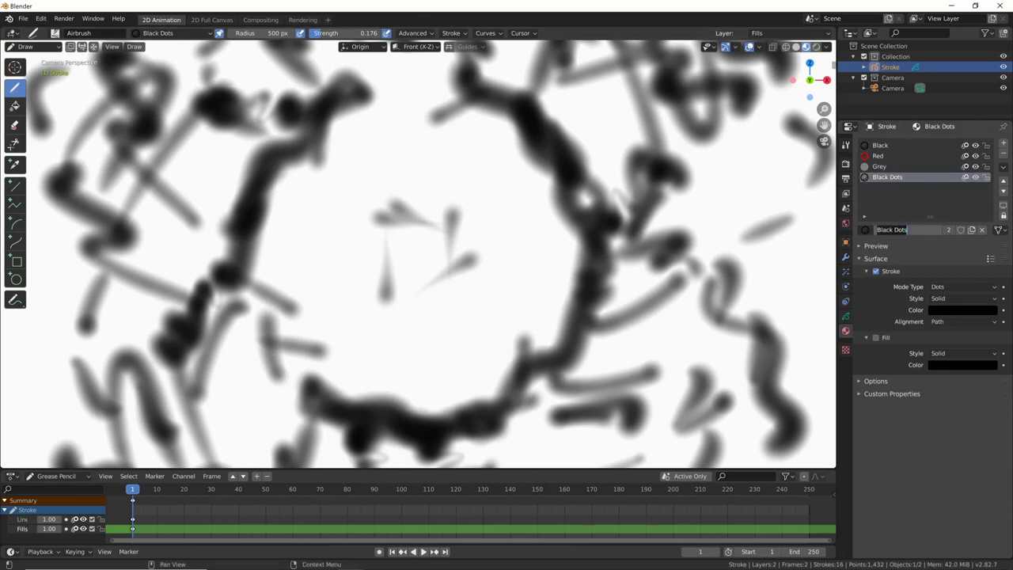
pyautogui.write('macchie')
pyautogui.press('Return')
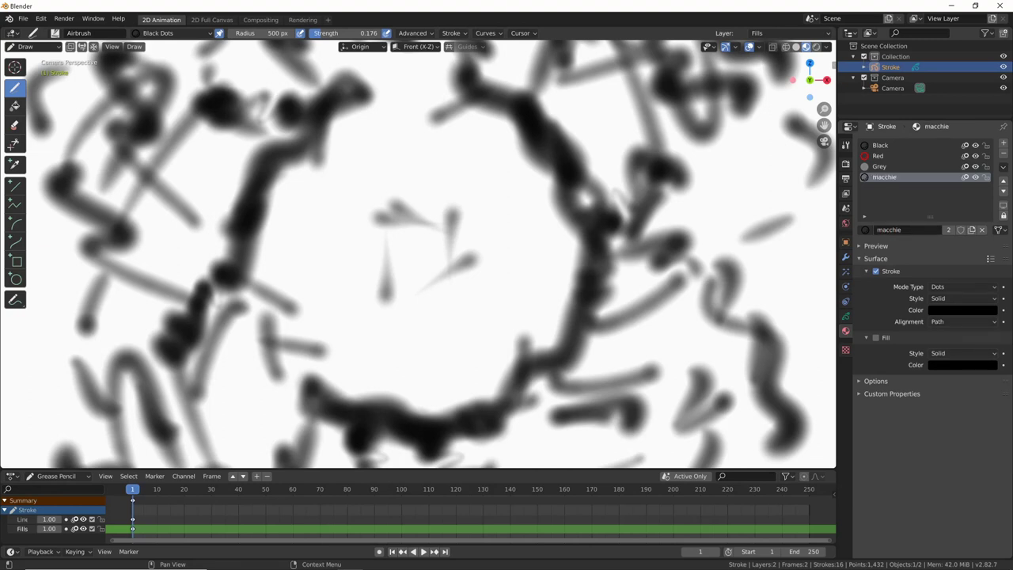
# Step: Make the macchie stroke colour a warm light brown with lowered alpha
pyautogui.click(963, 309)
pyautogui.moveTo(942, 284); pyautogui.dragTo(961, 284)
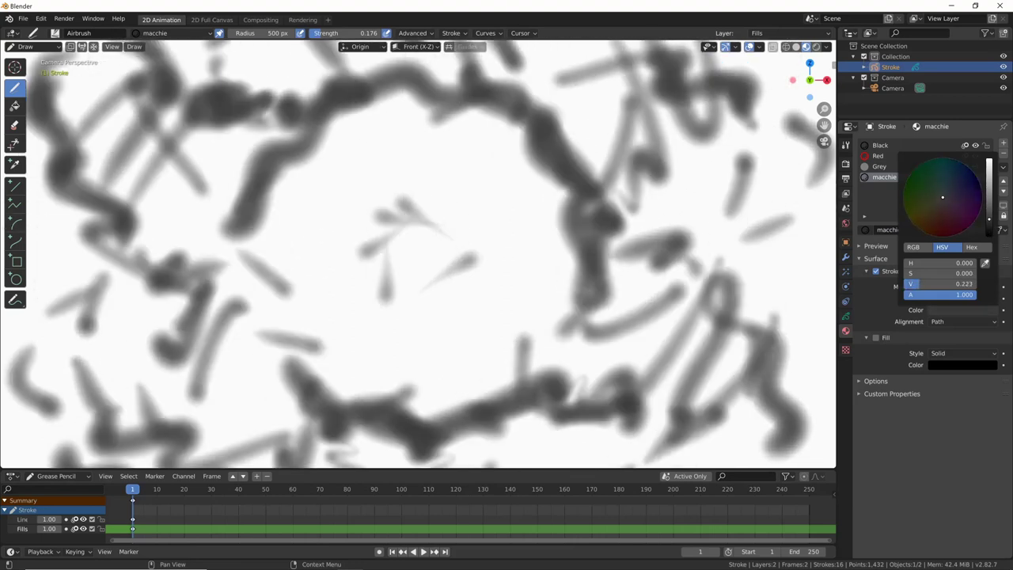
pyautogui.click(930, 222)
pyautogui.moveTo(929, 222); pyautogui.dragTo(928, 222)
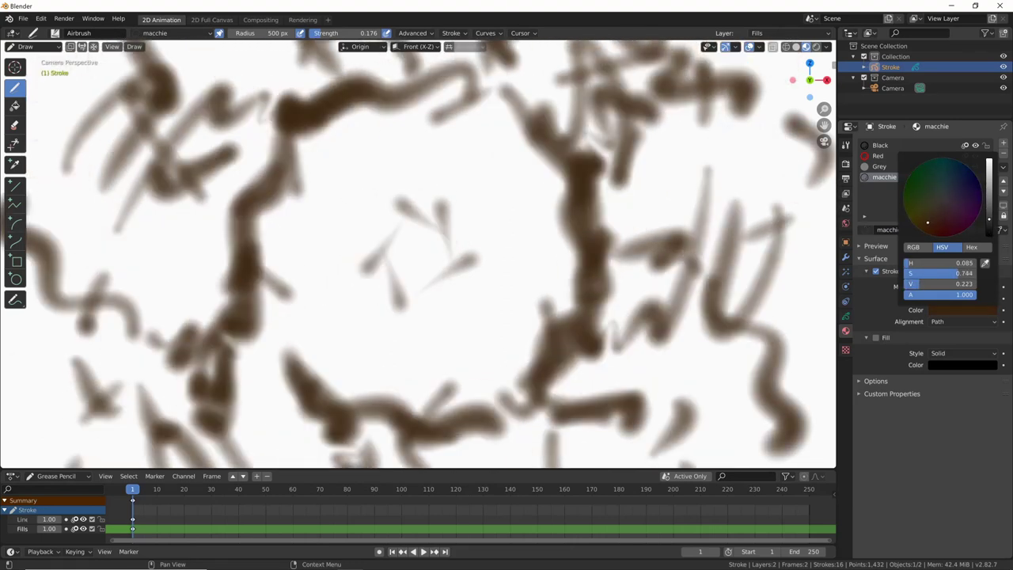
pyautogui.scroll(1, 927, 222)
pyautogui.scroll(-1, 927, 223)
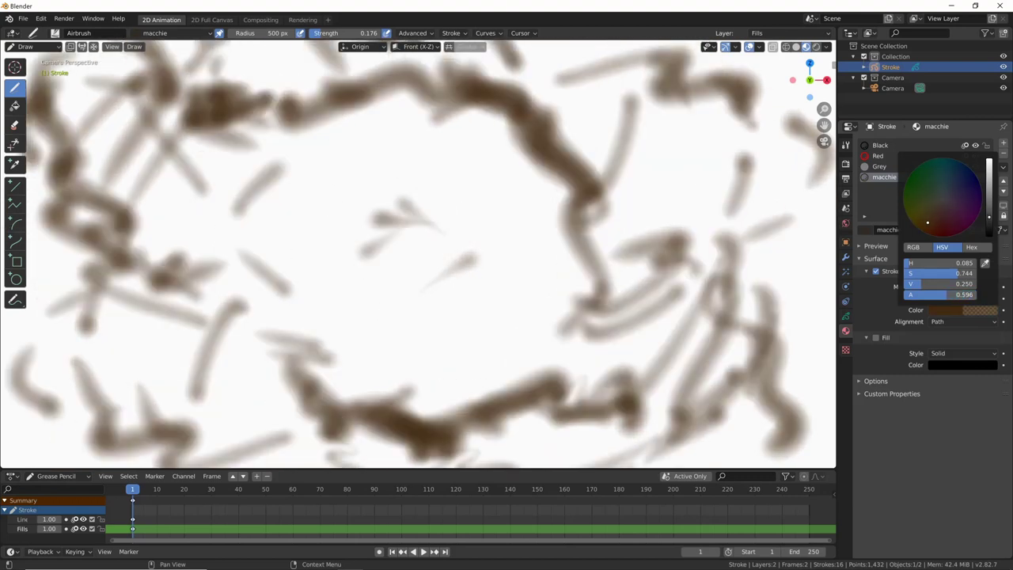
pyautogui.moveTo(965, 295); pyautogui.dragTo(921, 294)
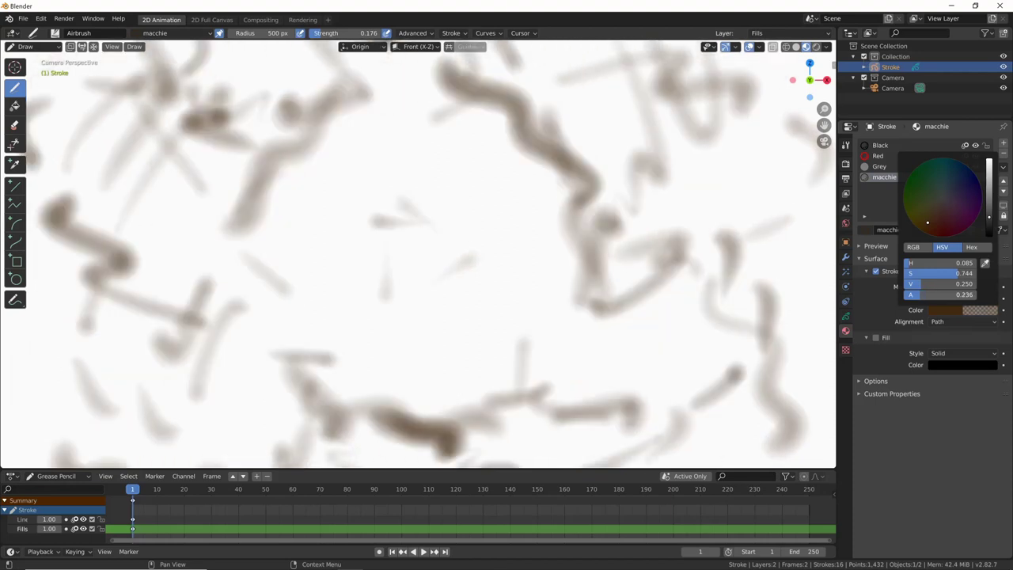
pyautogui.click(934, 210)
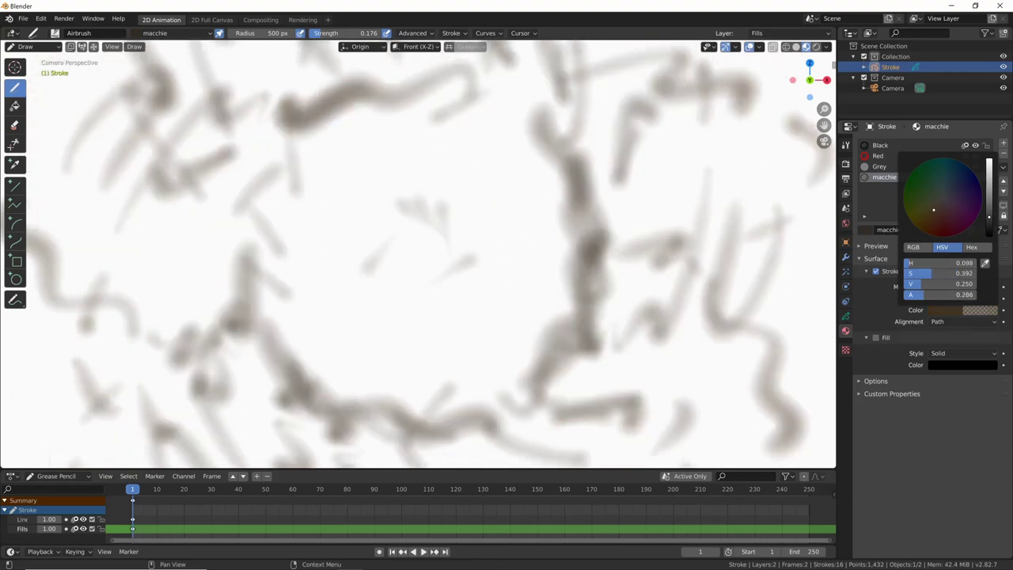
pyautogui.click(930, 222)
pyautogui.moveTo(989, 215); pyautogui.dragTo(988, 195)
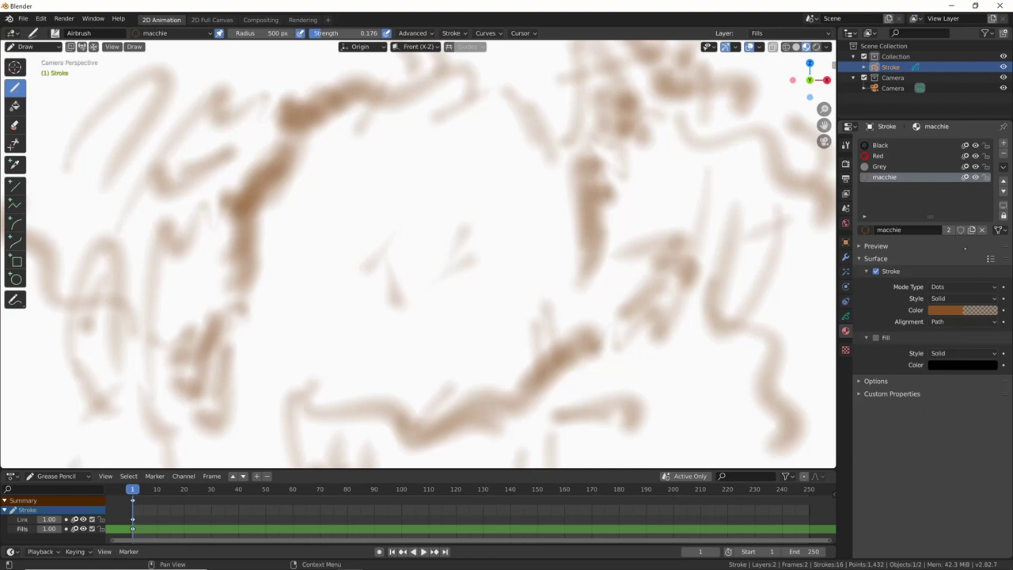
# Step: Change the World background colour from white to a pale peach parchment tone
pyautogui.click(845, 224)
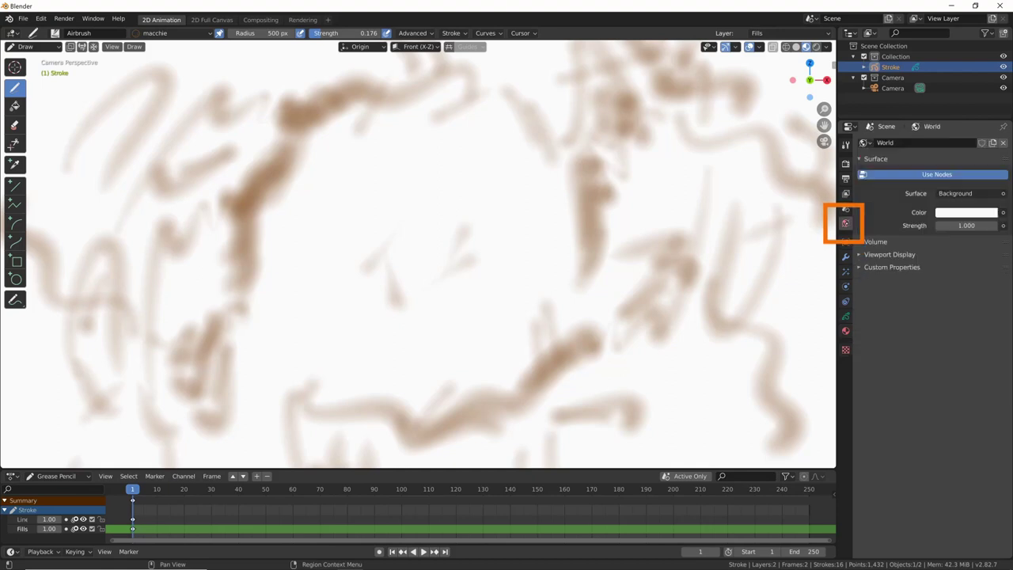
pyautogui.click(972, 212)
pyautogui.moveTo(943, 98); pyautogui.dragTo(942, 102)
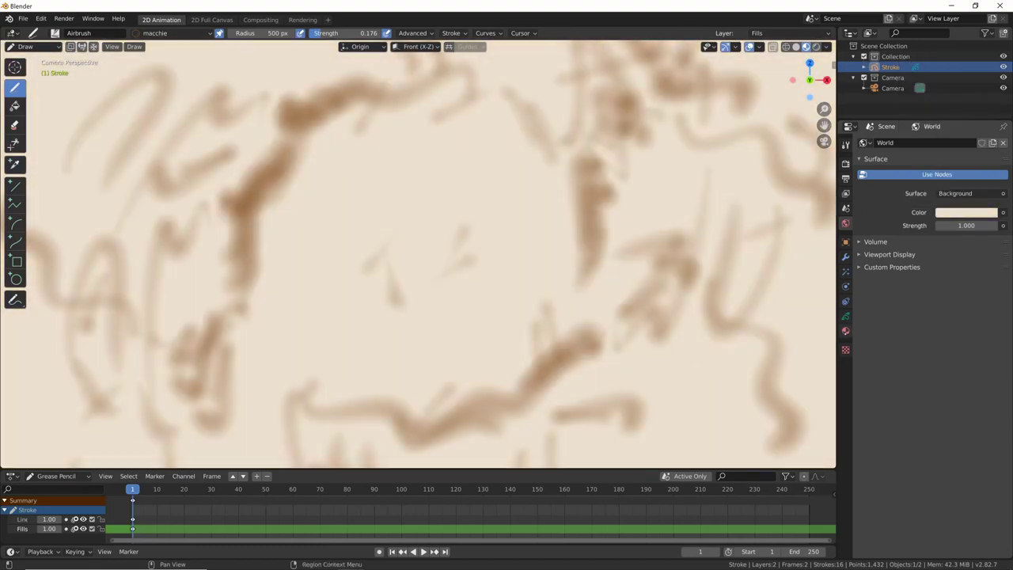
pyautogui.click(845, 256)
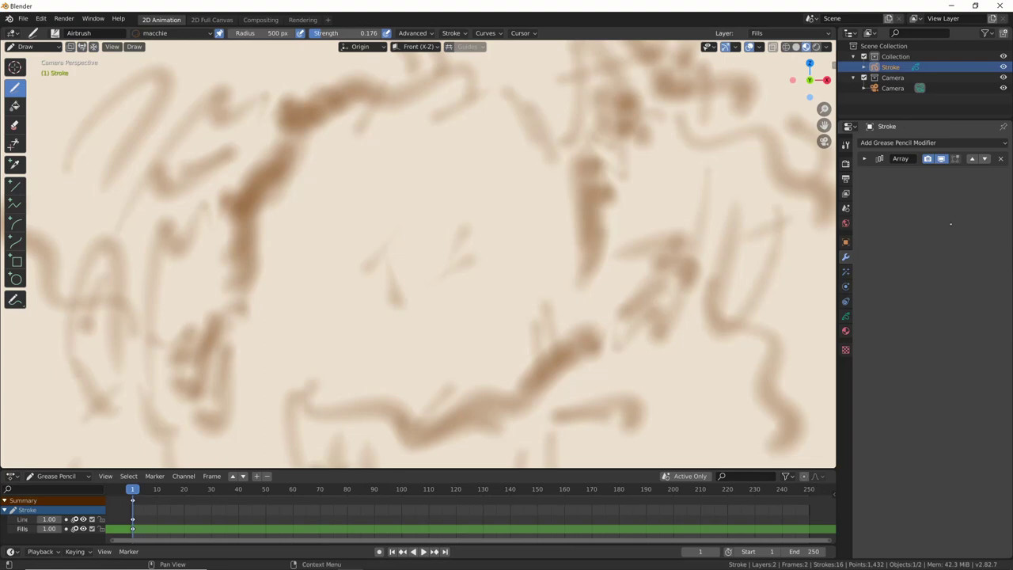
# Step: Scale the Array modifier's copies to 1.4 on X and 1.57 on Z
pyautogui.click(865, 158)
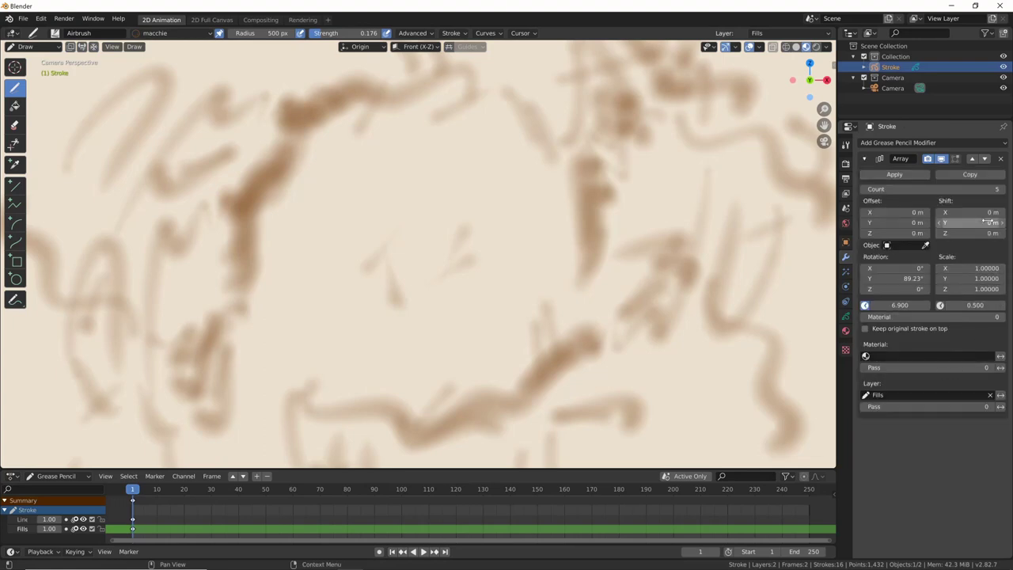
pyautogui.moveTo(972, 278); pyautogui.dragTo(972, 268)
pyautogui.click(972, 268)
pyautogui.write('1.5')
pyautogui.press('Return')
pyautogui.moveTo(974, 289); pyautogui.dragTo(974, 288)
pyautogui.click(982, 268)
pyautogui.write('1.4')
pyautogui.press('Return')
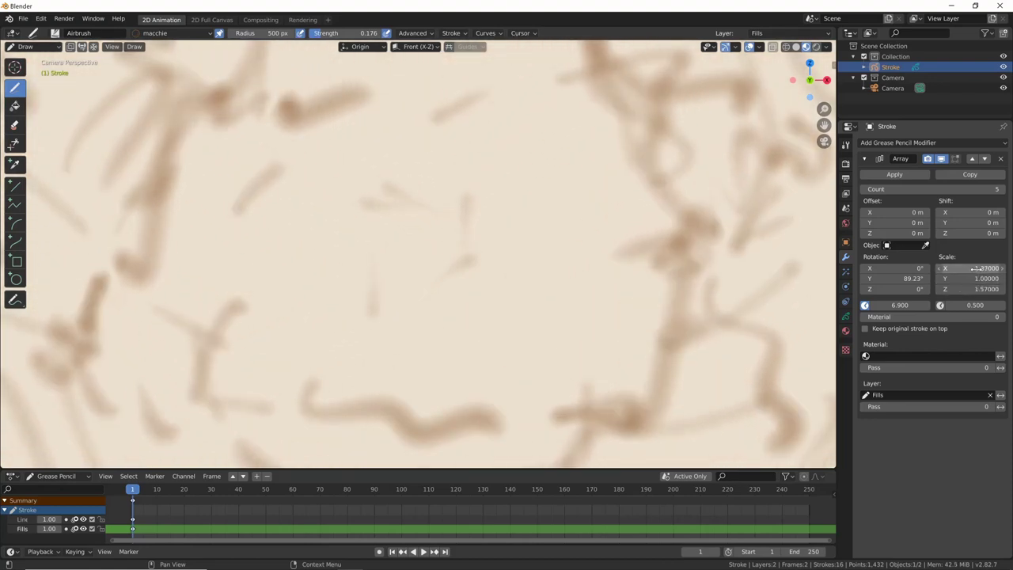
# Step: Add a Thickness modifier limited to the Fills layer with Thickness Factor 1
pyautogui.click(926, 139)
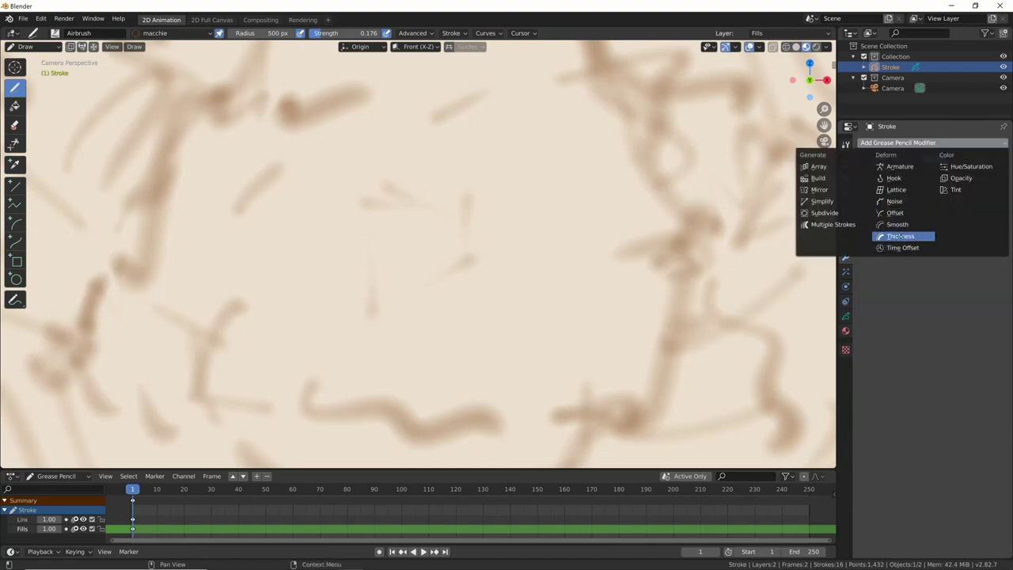
pyautogui.click(902, 236)
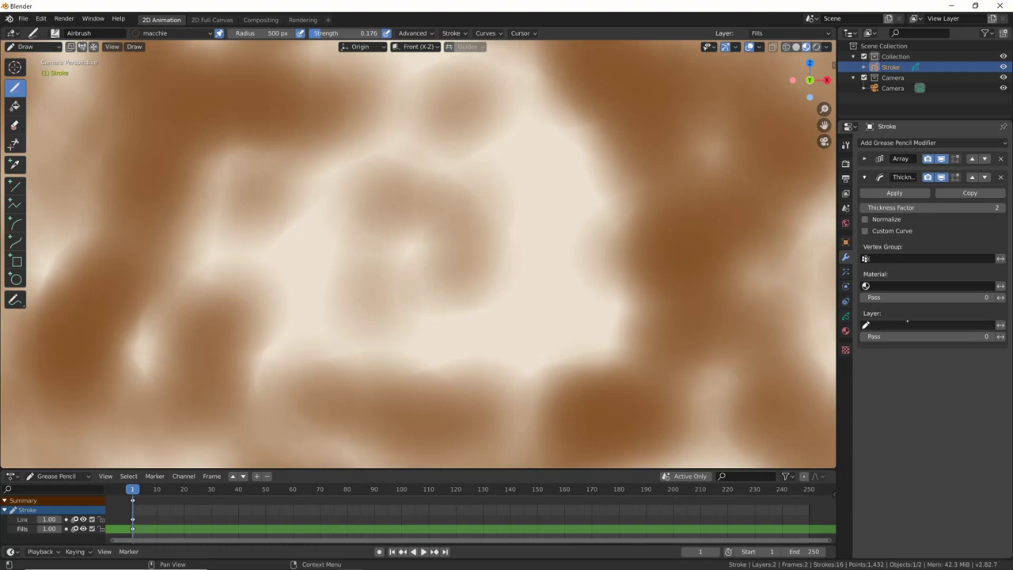
pyautogui.click(926, 325)
pyautogui.click(918, 349)
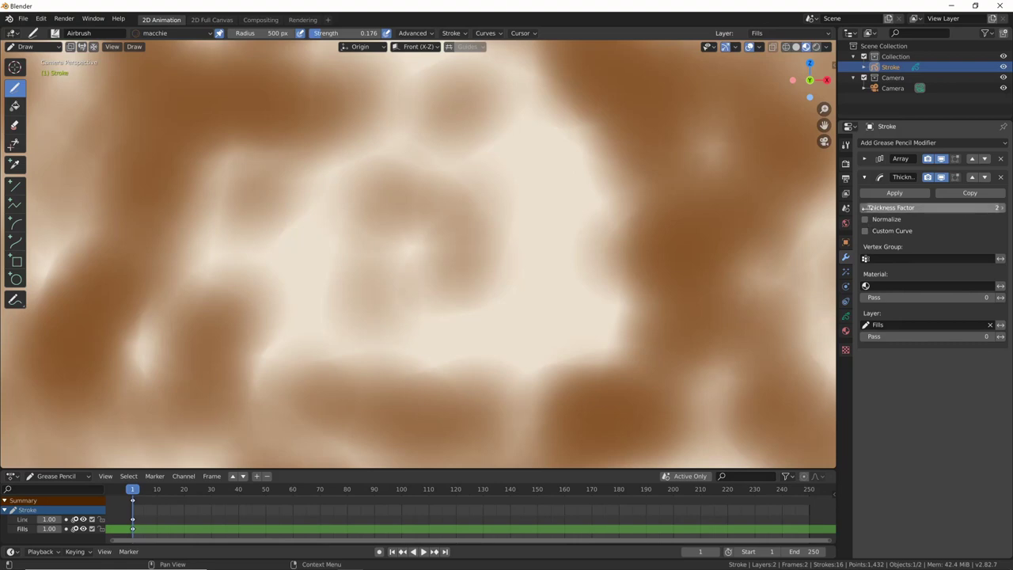
pyautogui.moveTo(984, 208); pyautogui.dragTo(915, 208)
pyautogui.click(1000, 208)
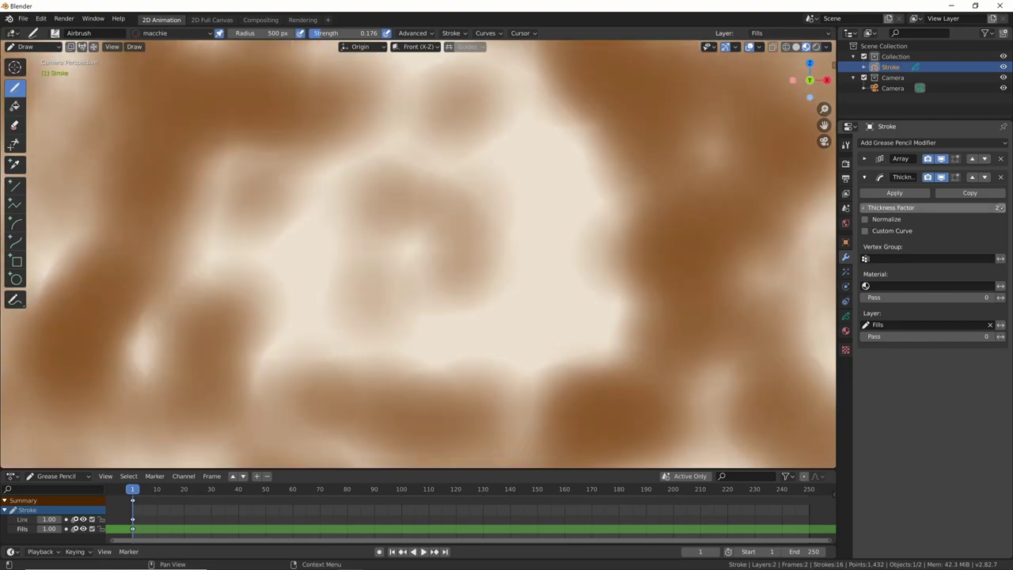
pyautogui.click(864, 207)
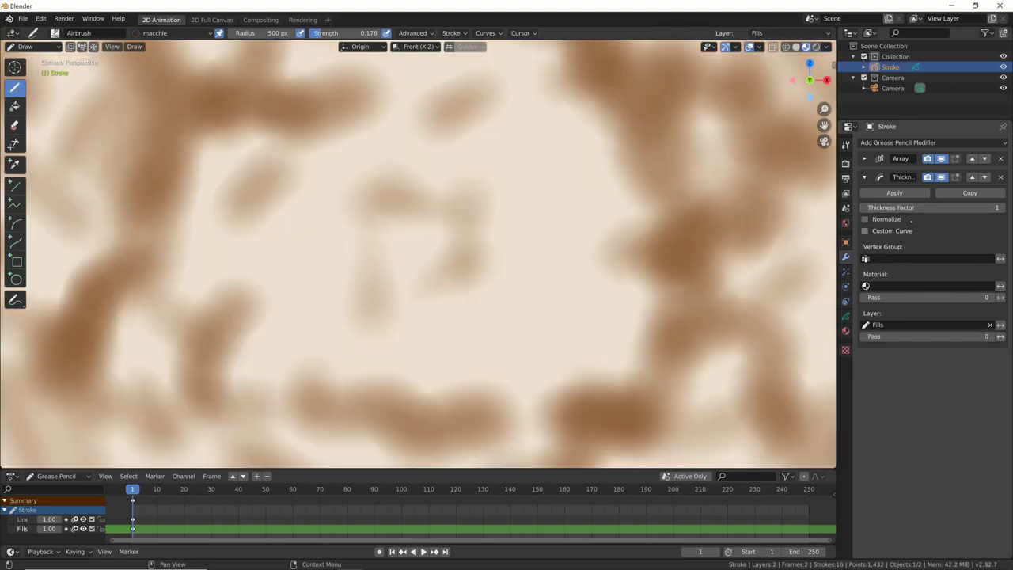
pyautogui.click(864, 177)
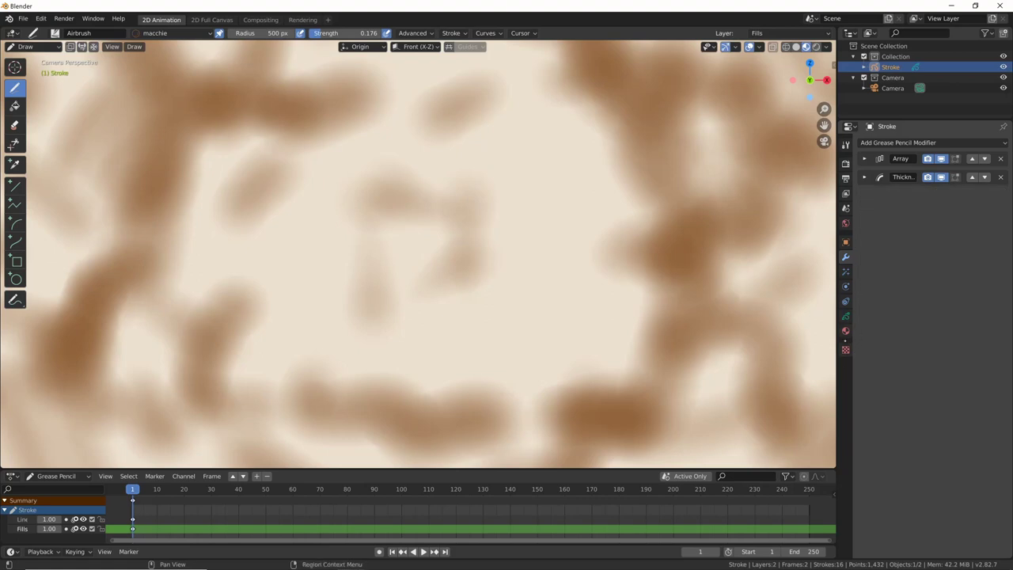
# Step: Make the macchie stroke colour a paler sandy beige with alpha lowered to about 0.26
pyautogui.click(845, 331)
pyautogui.click(962, 310)
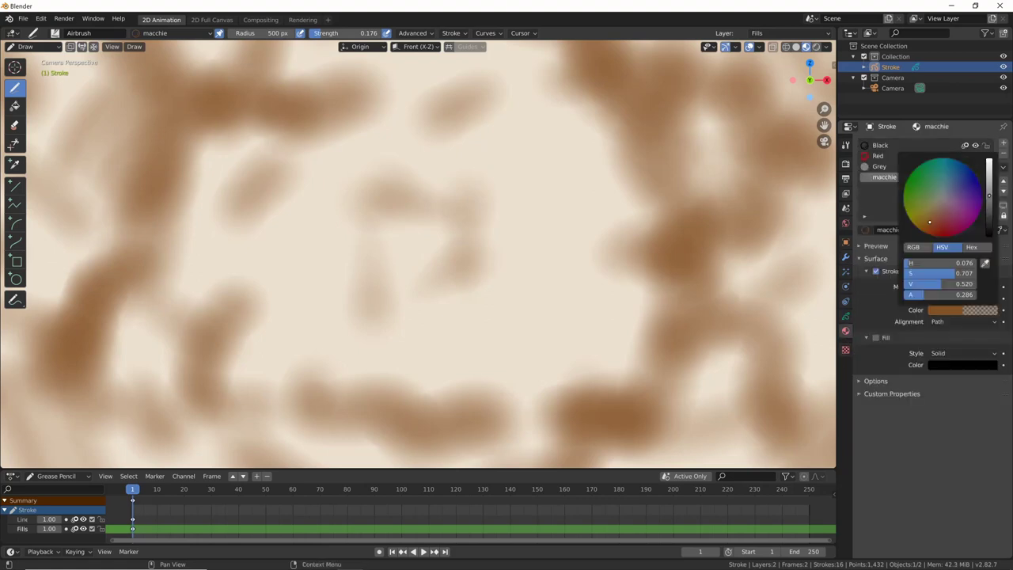
pyautogui.moveTo(942, 295); pyautogui.dragTo(939, 295)
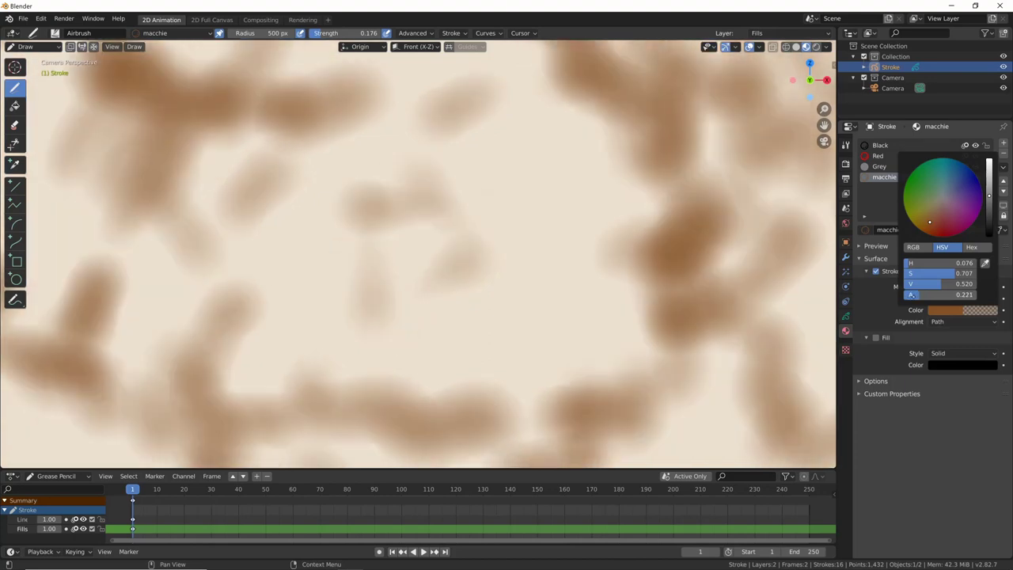
pyautogui.moveTo(934, 212); pyautogui.dragTo(935, 206)
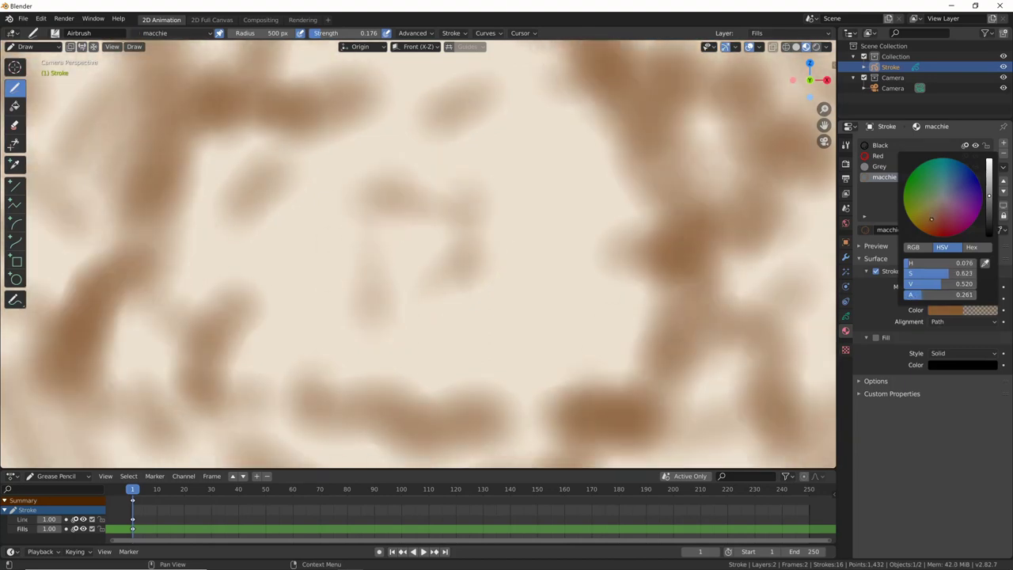
pyautogui.moveTo(953, 273); pyautogui.dragTo(919, 274)
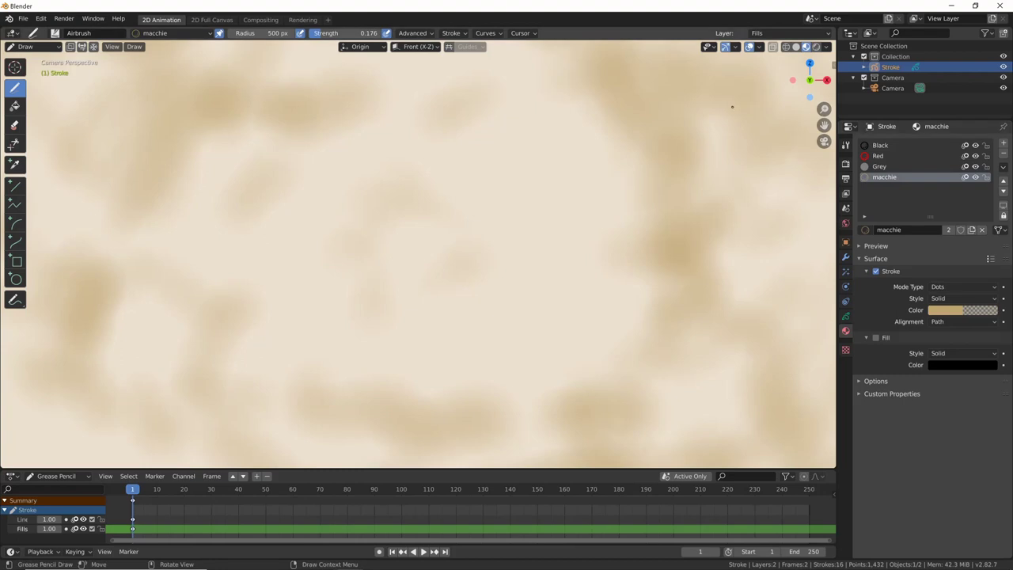
# Step: Set up drawing on the Lines layer with the Ink Pen brush and Black material
pyautogui.click(792, 33)
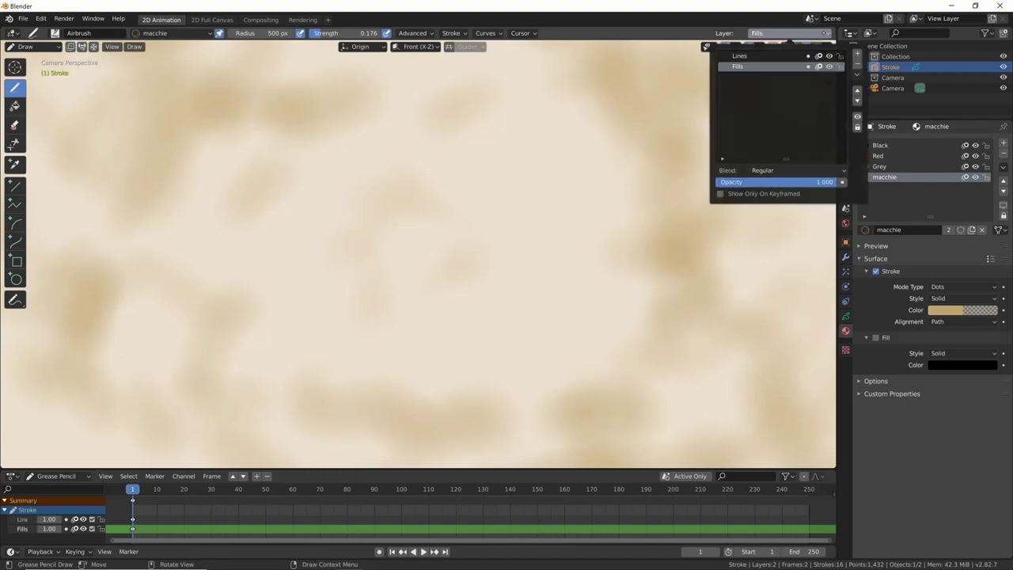
pyautogui.click(740, 55)
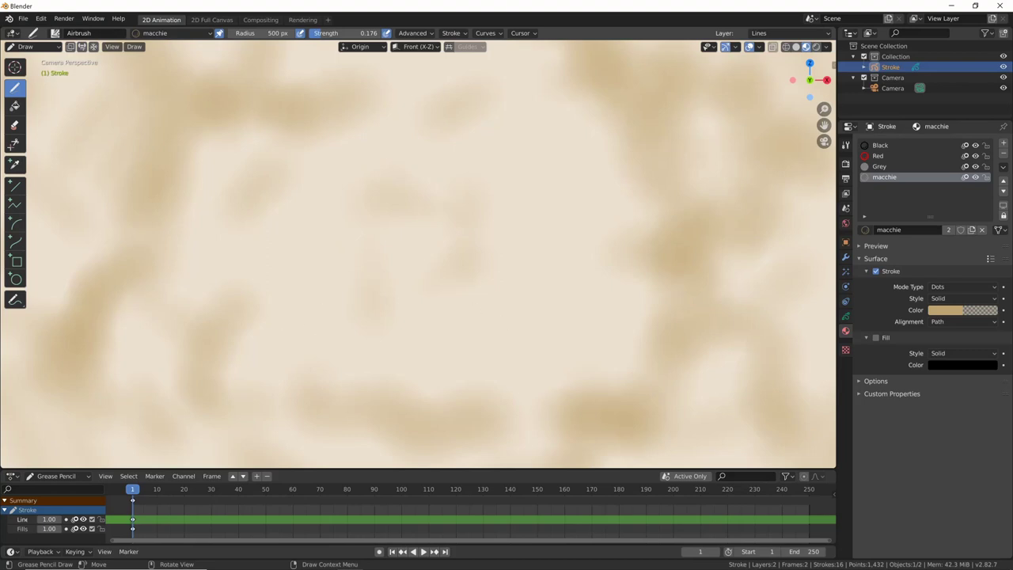
pyautogui.click(54, 32)
pyautogui.click(112, 67)
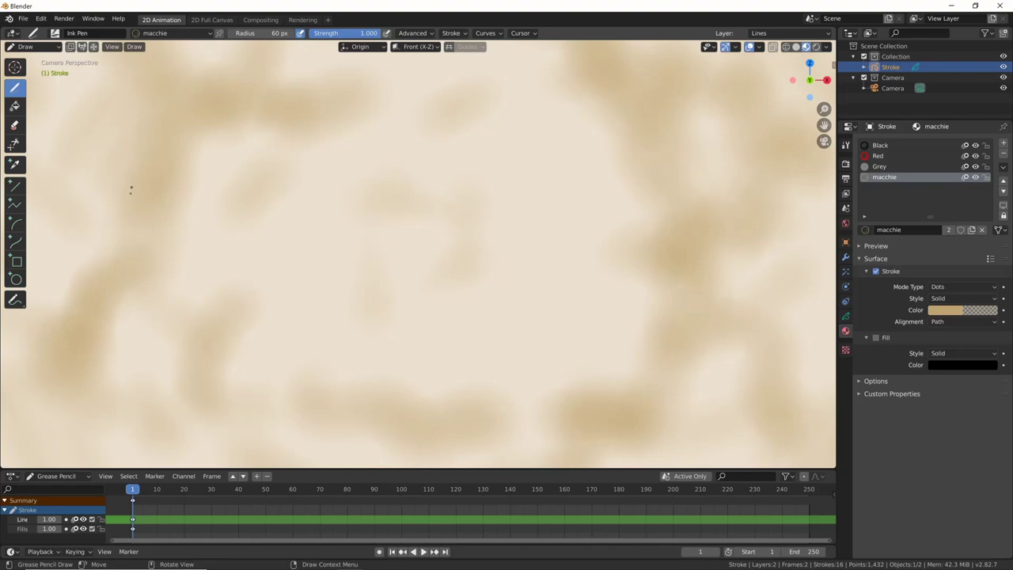
pyautogui.click(170, 32)
pyautogui.click(143, 56)
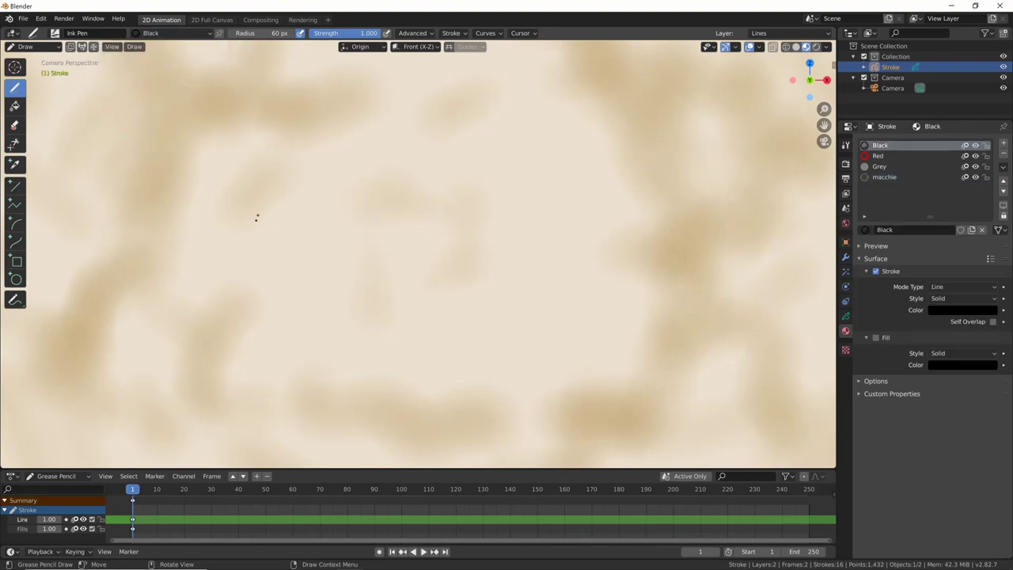
# Step: Draw an upper-left island, a long coastline across the map and a small top-right island
pyautogui.moveTo(256, 103); pyautogui.dragTo(279, 104)
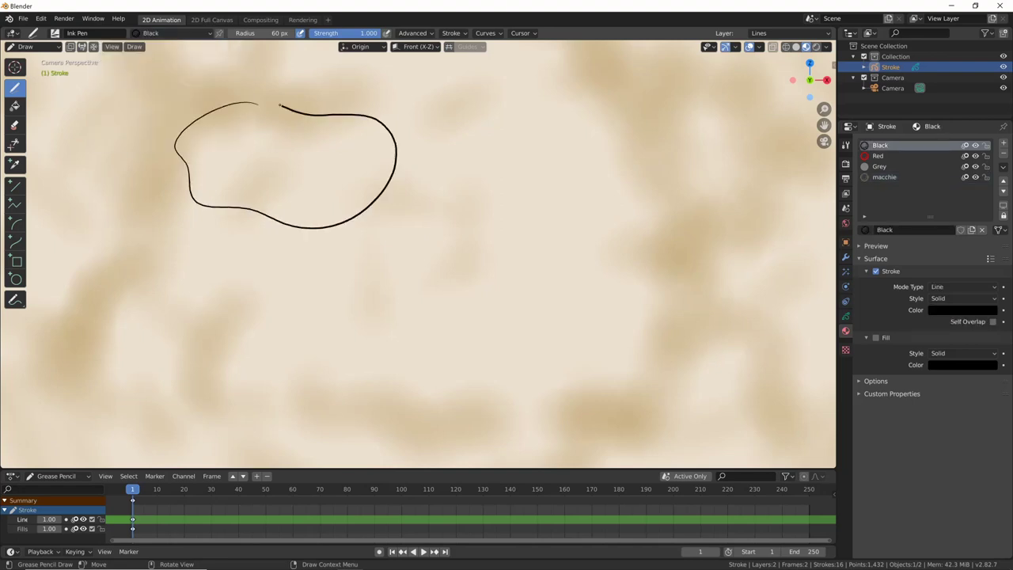
pyautogui.moveTo(300, 438)
pyautogui.mouseDown()
pyautogui.moveTo(459, 233)
pyautogui.moveTo(752, 276)
pyautogui.moveTo(819, 372)
pyautogui.mouseUp()
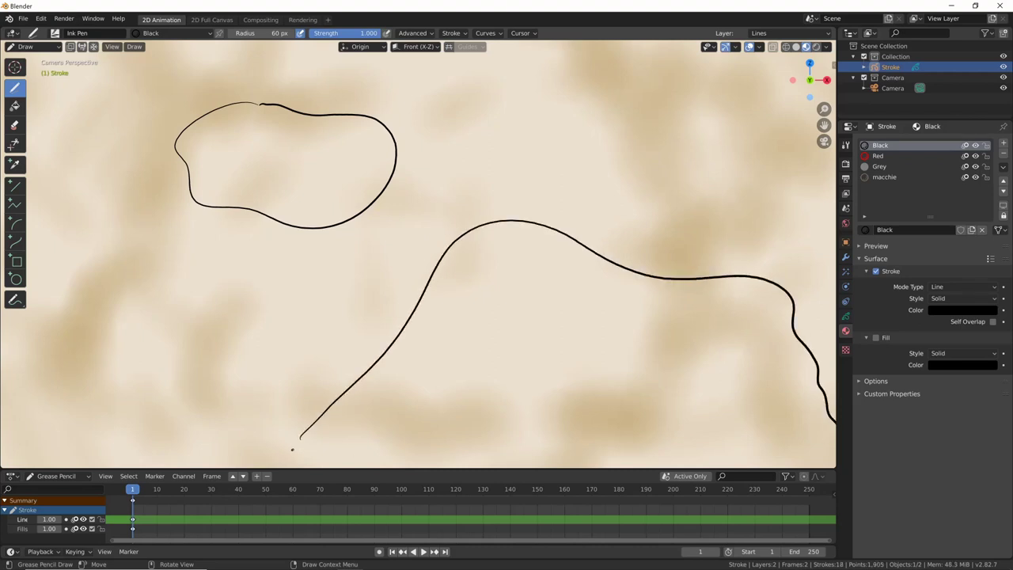
pyautogui.moveTo(600, 110)
pyautogui.mouseDown()
pyautogui.moveTo(647, 143)
pyautogui.moveTo(597, 110)
pyautogui.mouseUp()
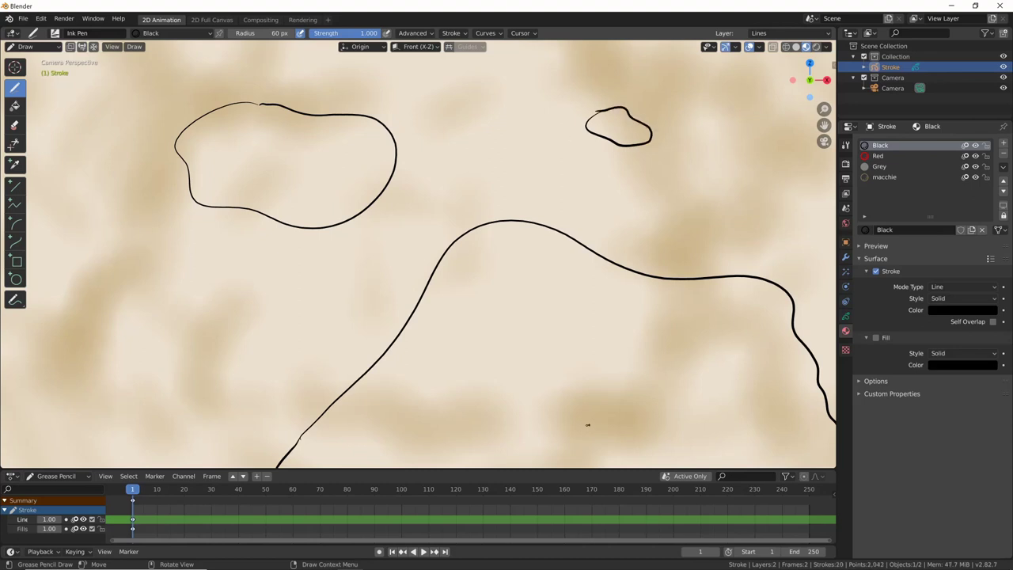
pyautogui.click(846, 257)
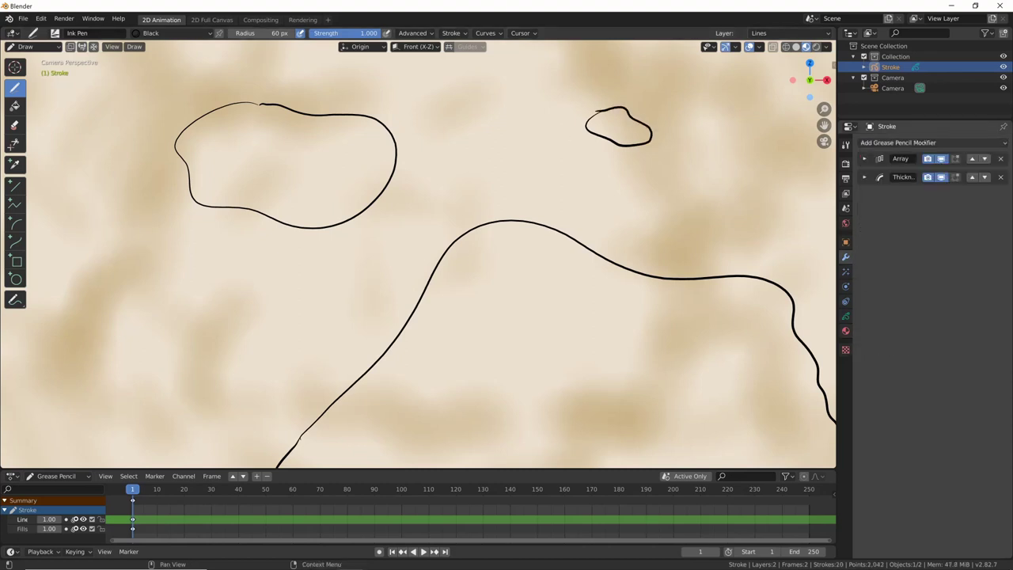
# Step: Add a Multiple Strokes modifier with Offset 0.5, 5 duplications and distance 0.11
pyautogui.click(928, 143)
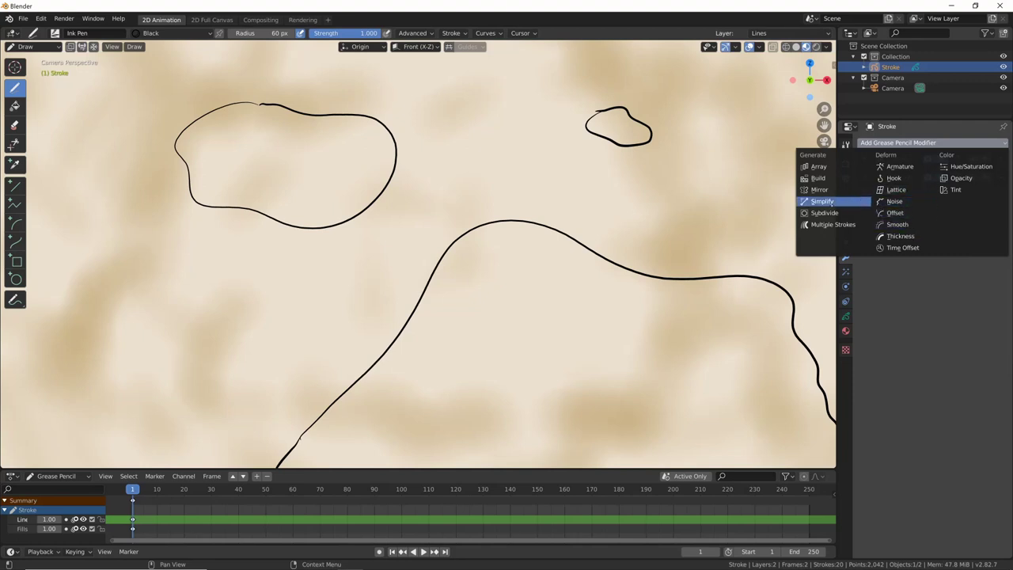
pyautogui.click(834, 224)
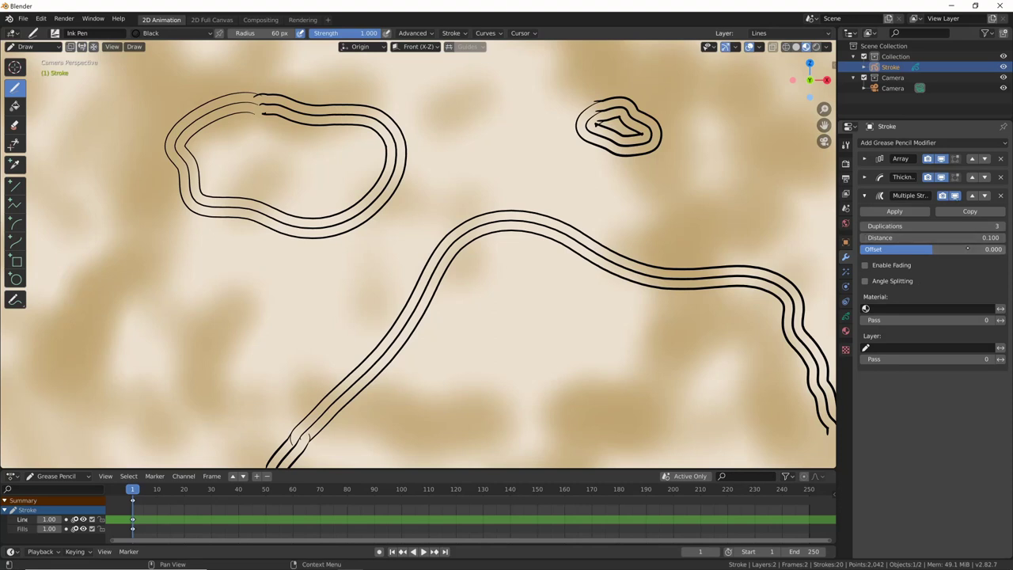
pyautogui.click(967, 248)
pyautogui.write('0.500')
pyautogui.press('Return')
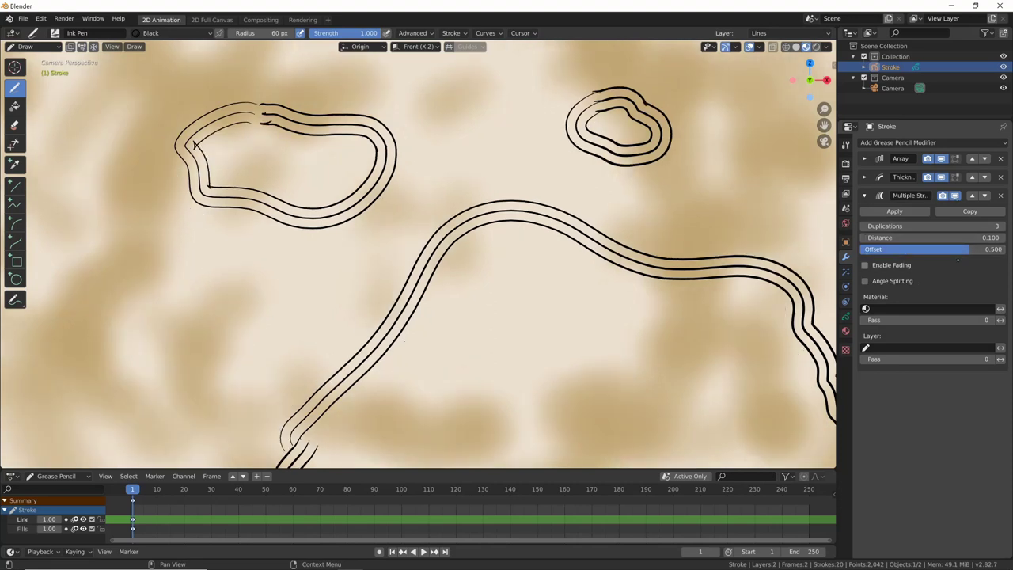
pyautogui.click(1000, 226)
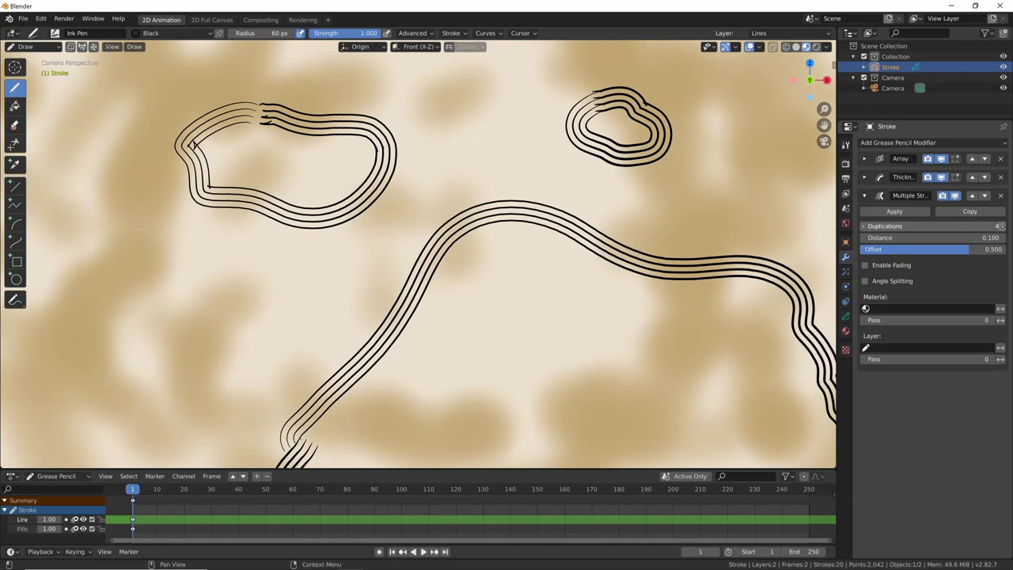
pyautogui.click(1001, 226)
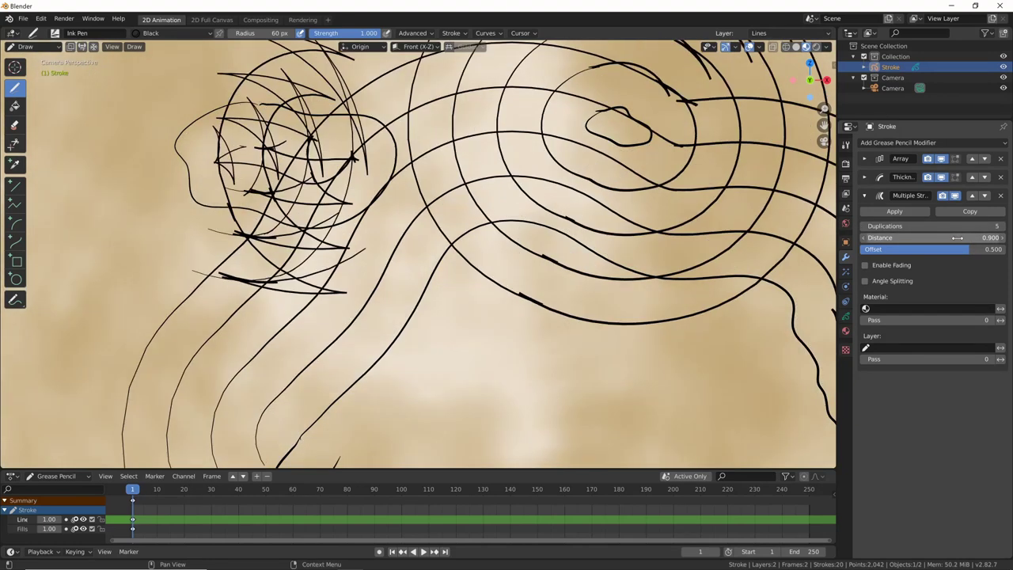
pyautogui.moveTo(965, 237)
pyautogui.mouseDown()
pyautogui.moveTo(989, 237)
pyautogui.moveTo(952, 238)
pyautogui.mouseUp()
pyautogui.doubleClick(966, 237)
pyautogui.write('0.1')
pyautogui.press('Return')
# Step: Enable Fading with thickness about 0.45 and opacity 1 on the Multiple Strokes modifier
pyautogui.click(880, 268)
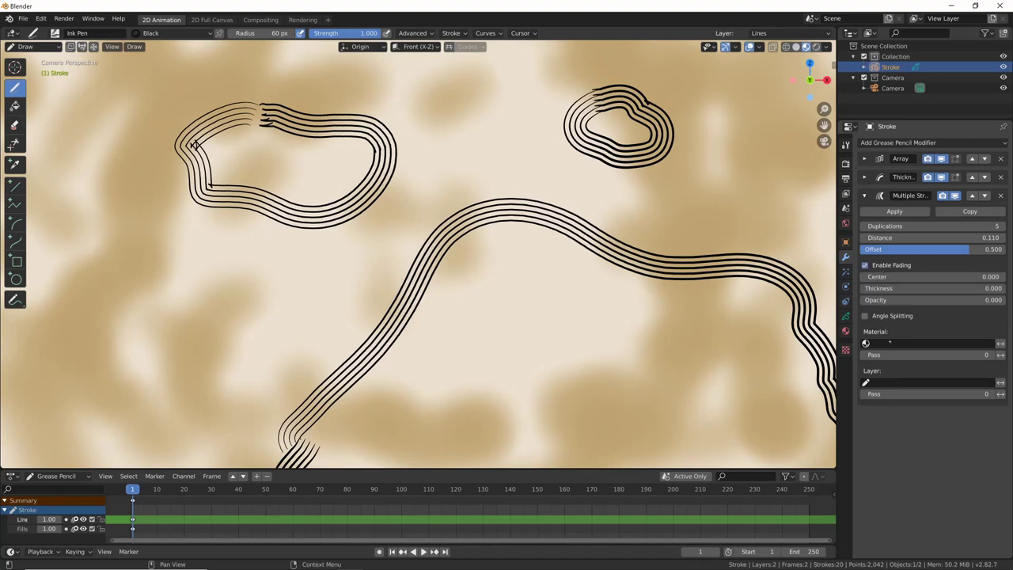
pyautogui.click(950, 289)
pyautogui.write('1.000')
pyautogui.press('Return')
pyautogui.click(906, 300)
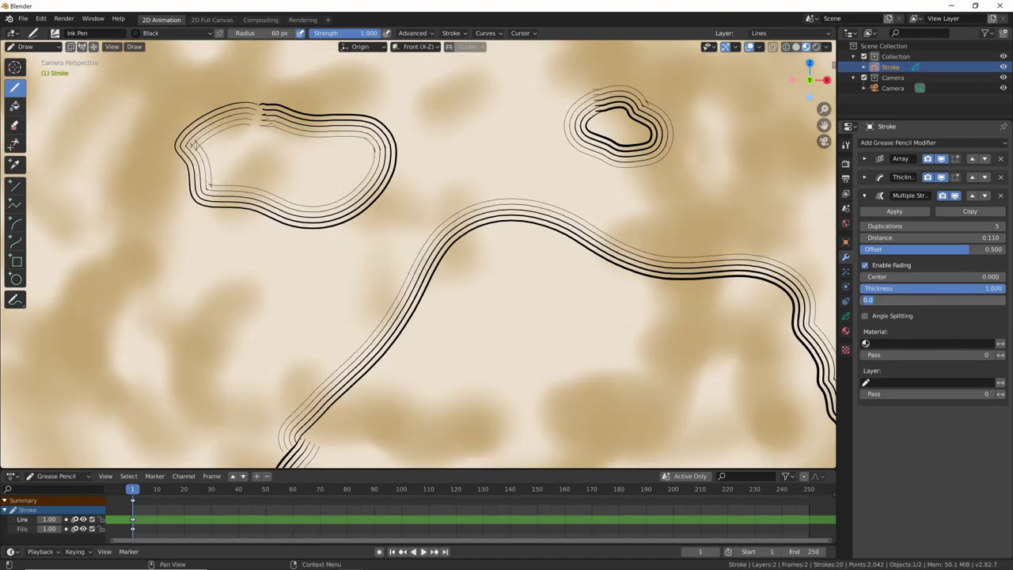
pyautogui.write('1')
pyautogui.press('Return')
pyautogui.click(910, 288)
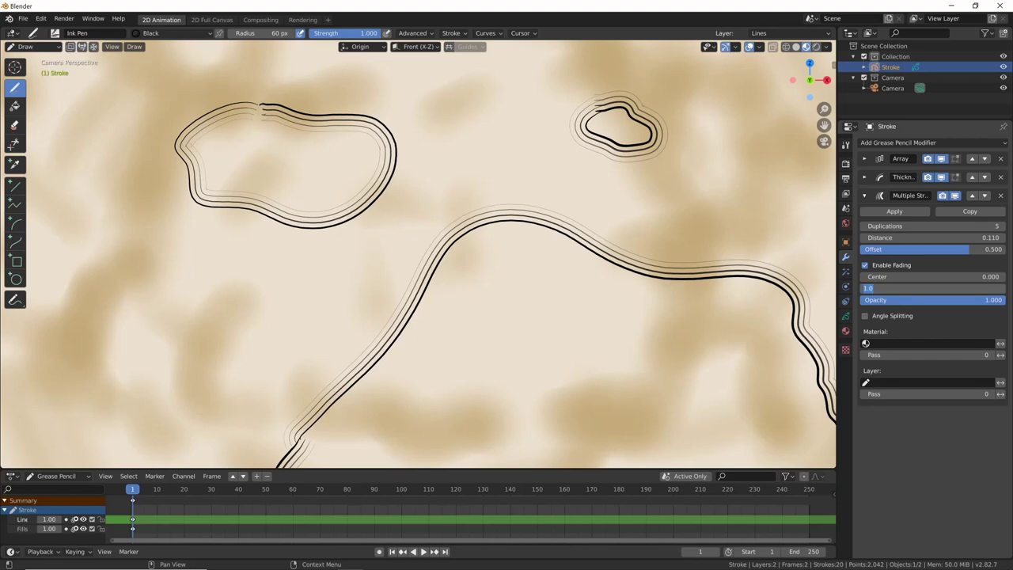
pyautogui.write('0.5')
pyautogui.press('Return')
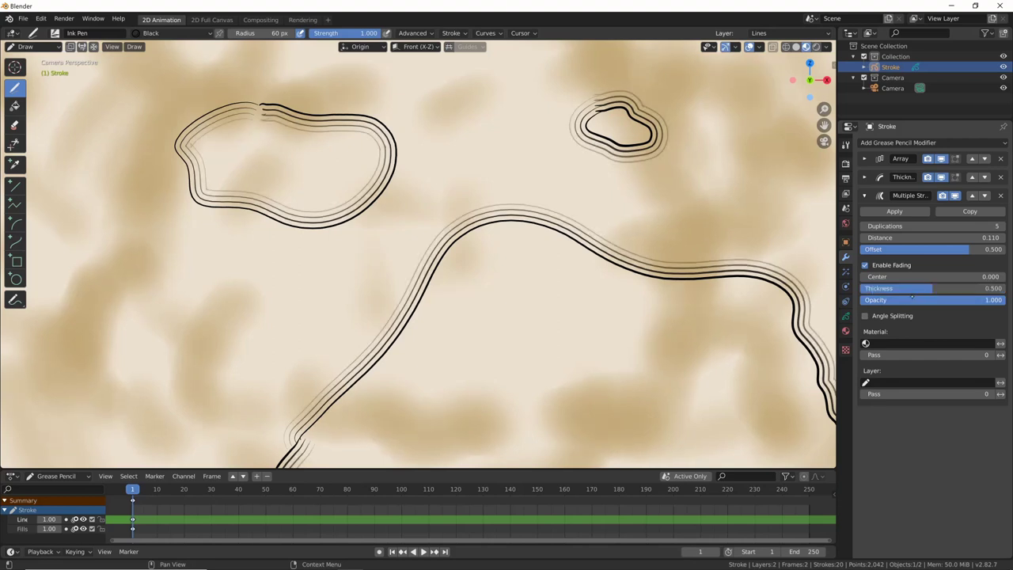
pyautogui.click(910, 289)
pyautogui.write('0.200')
pyautogui.press('Return')
pyautogui.click(922, 300)
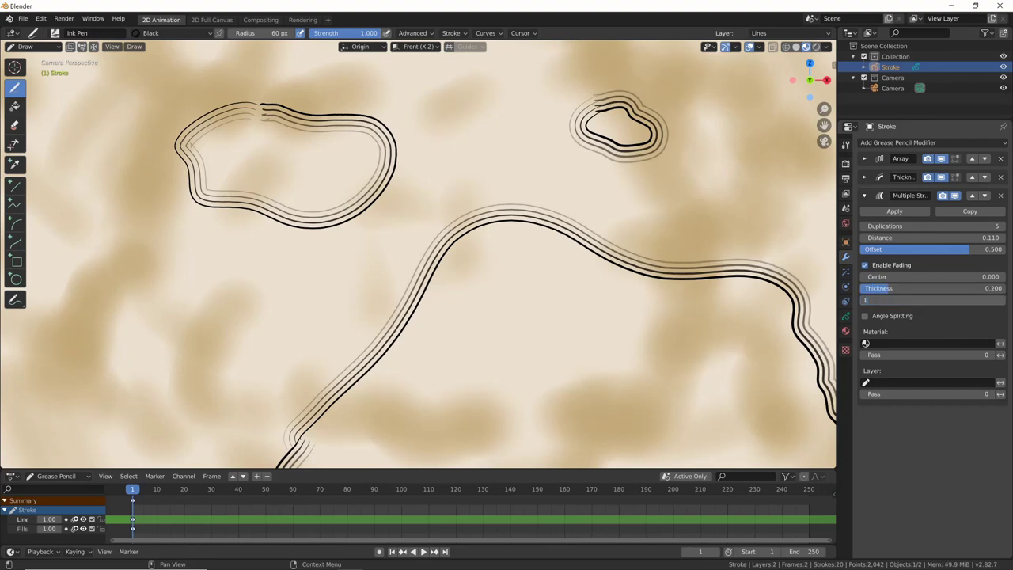
pyautogui.press('Return')
pyautogui.moveTo(925, 290); pyautogui.dragTo(934, 289)
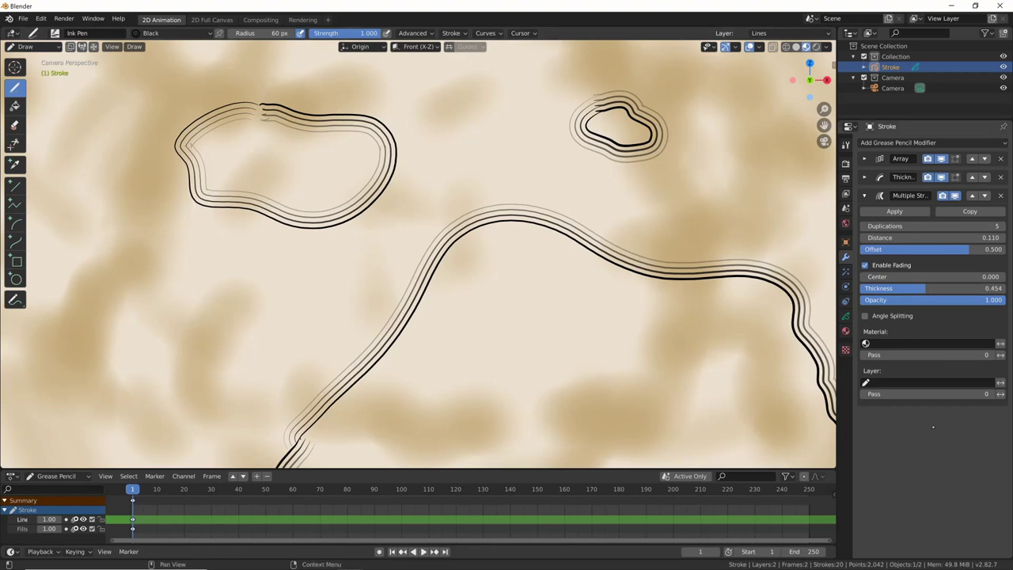
pyautogui.click(879, 382)
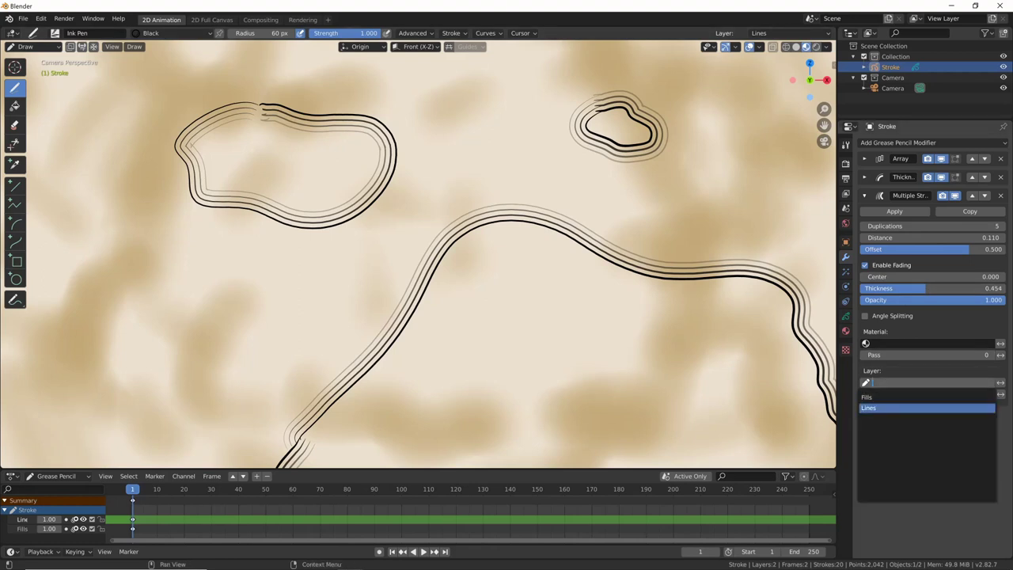
# Step: Restrict the contour modifier to the Lines layer and draw a small lower-left island
pyautogui.click(869, 408)
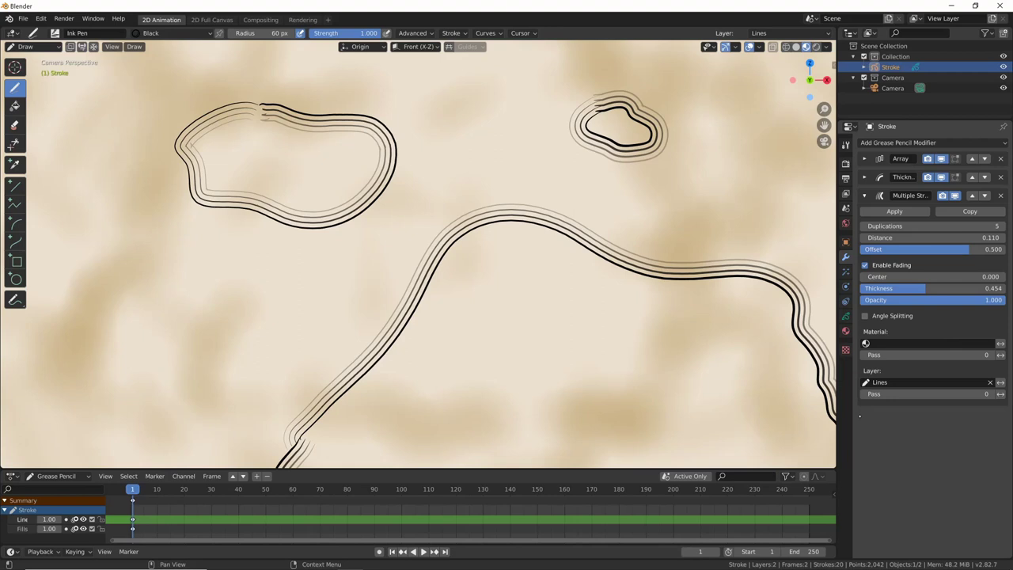
pyautogui.moveTo(182, 311); pyautogui.dragTo(181, 314)
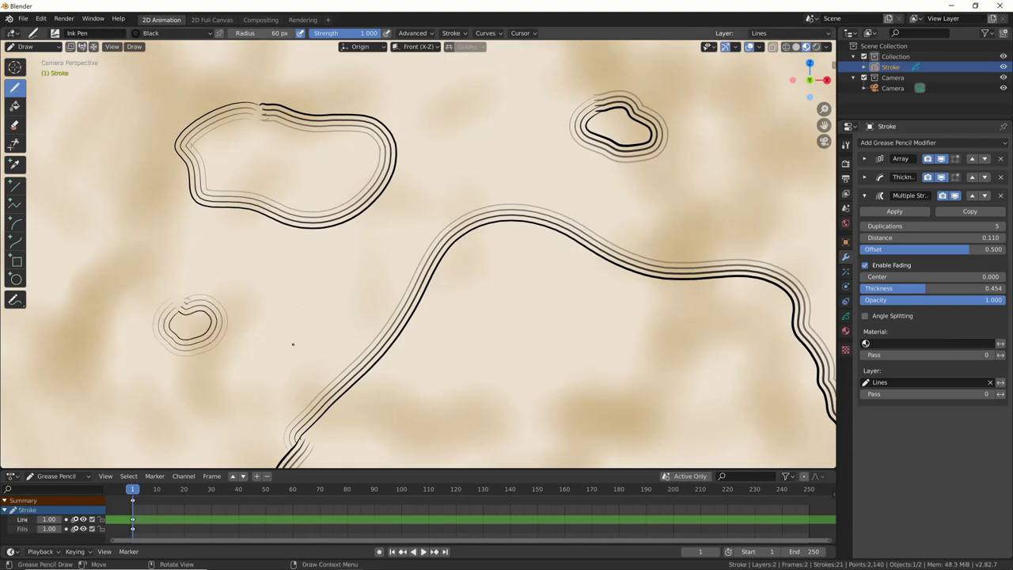
pyautogui.hotkey('ctrl', 'z')
pyautogui.moveTo(170, 324)
pyautogui.mouseDown()
pyautogui.moveTo(181, 342)
pyautogui.moveTo(160, 342)
pyautogui.mouseUp()
# Step: Close the gap at the top of the upper-left island outline
pyautogui.hotkey('ctrl', 'z')
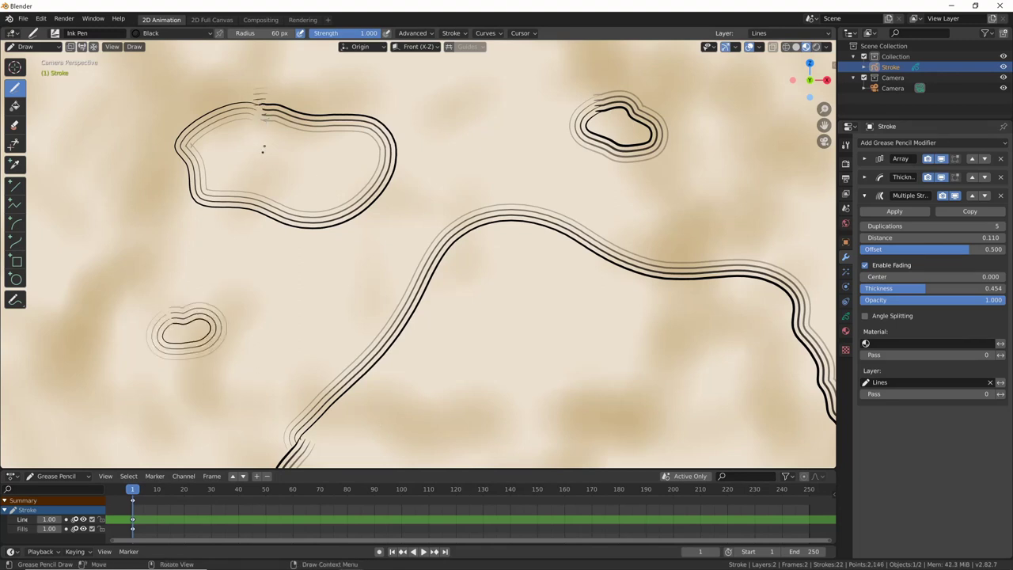
pyautogui.moveTo(250, 111); pyautogui.dragTo(266, 109)
pyautogui.press('e')
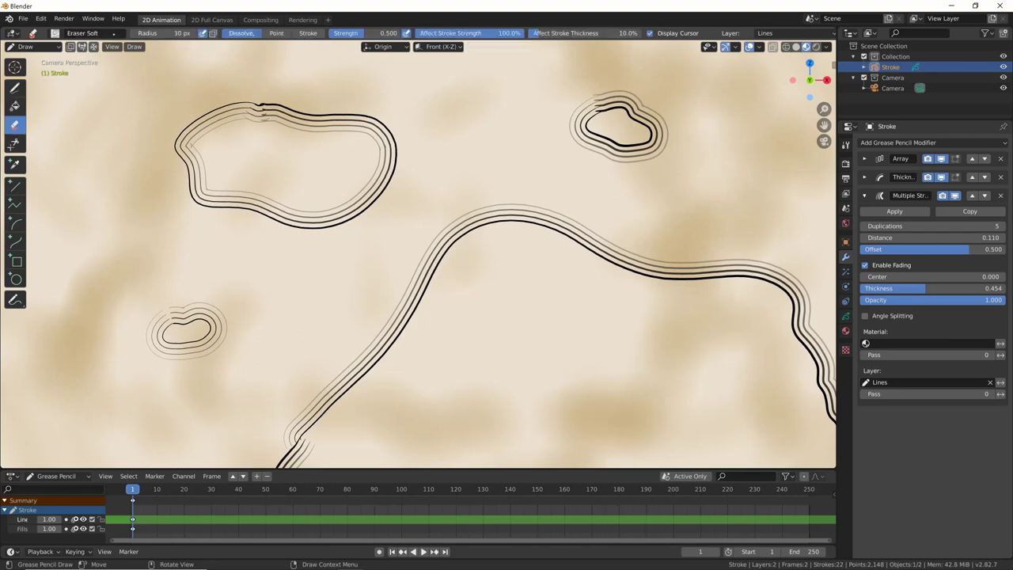
# Step: Erase the old upper-left island completely with the Eraser Stroke brush
pyautogui.click(82, 33)
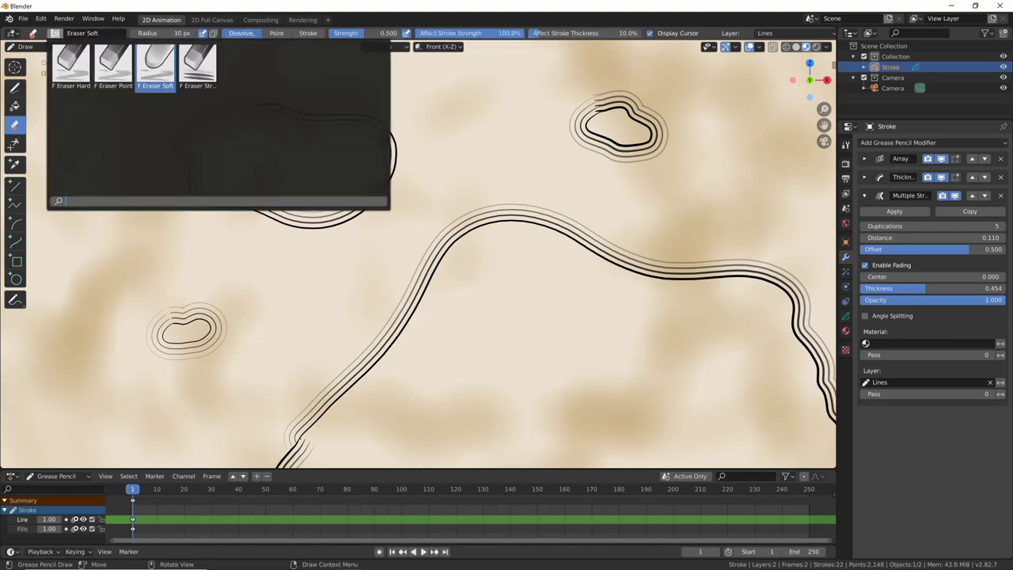
pyautogui.click(197, 68)
pyautogui.click(309, 126)
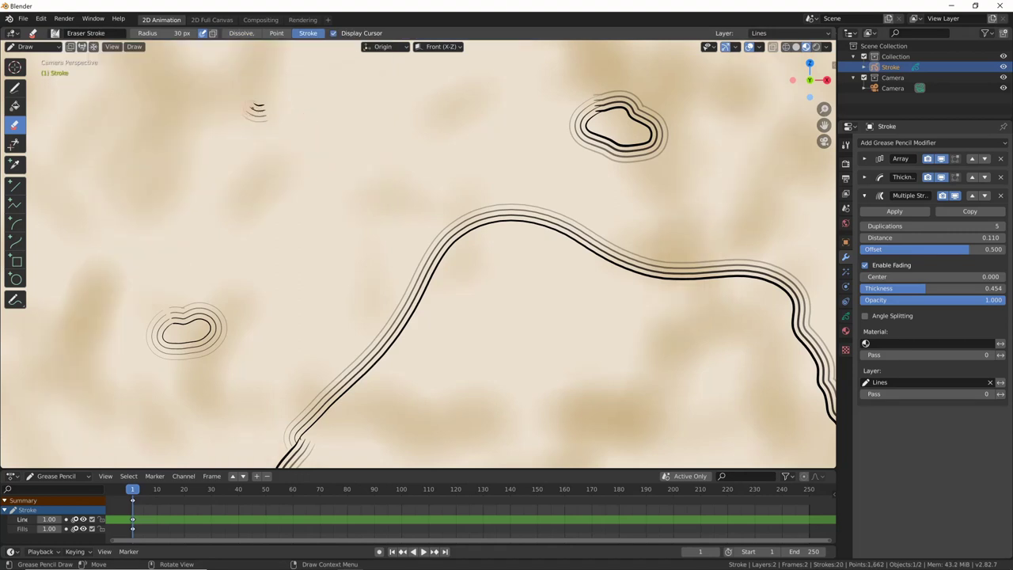
pyautogui.click(258, 111)
# Step: Redraw the upper-left island as a larger, lobed outline with the ink pen
pyautogui.press('d')
pyautogui.moveTo(242, 101)
pyautogui.mouseDown()
pyautogui.moveTo(313, 210)
pyautogui.moveTo(226, 103)
pyautogui.moveTo(254, 81)
pyautogui.moveTo(234, 103)
pyautogui.mouseUp()
pyautogui.hotkey('ctrl', 'z')
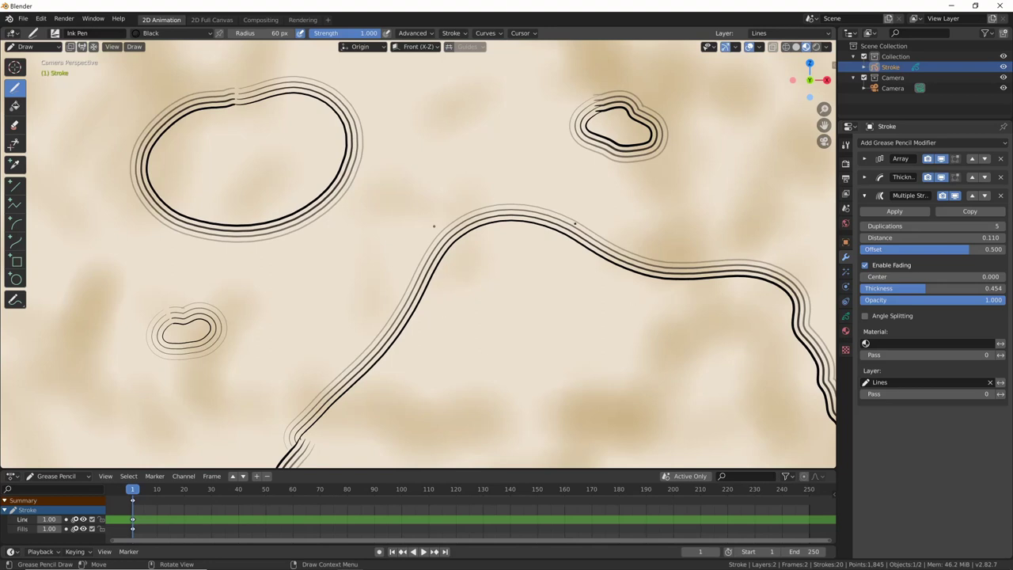
pyautogui.hotkey('ctrl', 'z')
pyautogui.moveTo(239, 119)
pyautogui.mouseDown()
pyautogui.moveTo(144, 162)
pyautogui.moveTo(236, 111)
pyautogui.mouseUp()
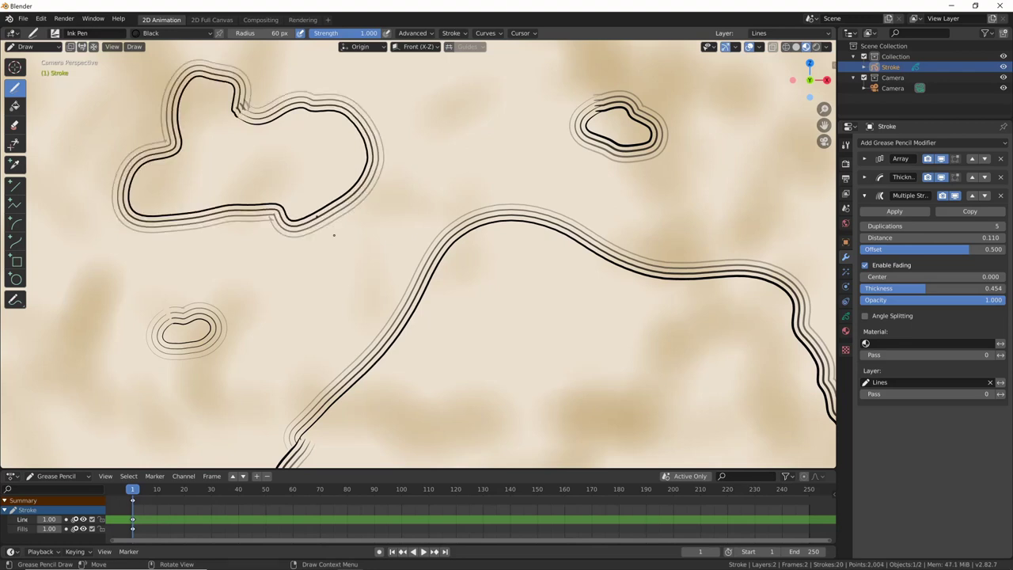
# Step: Add a Tint modifier in a darkened light brown at factor 0.535
pyautogui.click(864, 196)
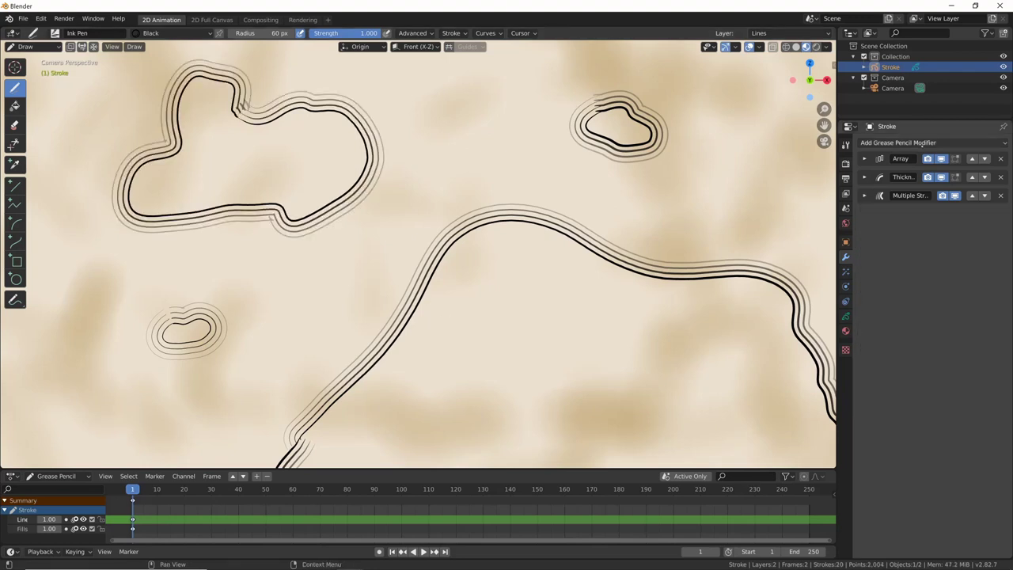
pyautogui.click(926, 142)
pyautogui.click(955, 189)
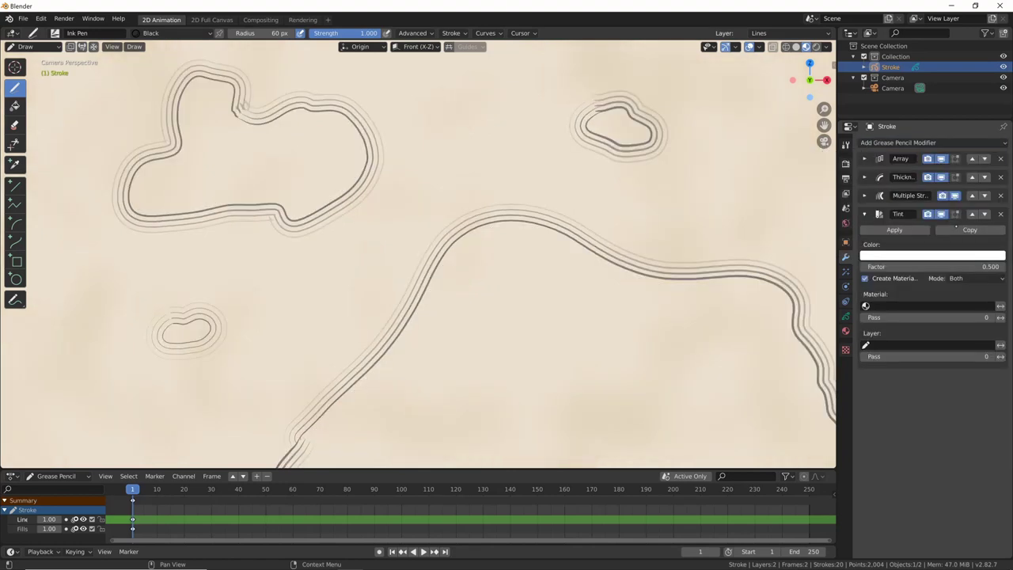
pyautogui.click(932, 254)
pyautogui.moveTo(949, 154); pyautogui.dragTo(941, 162)
pyautogui.moveTo(996, 117); pyautogui.dragTo(996, 138)
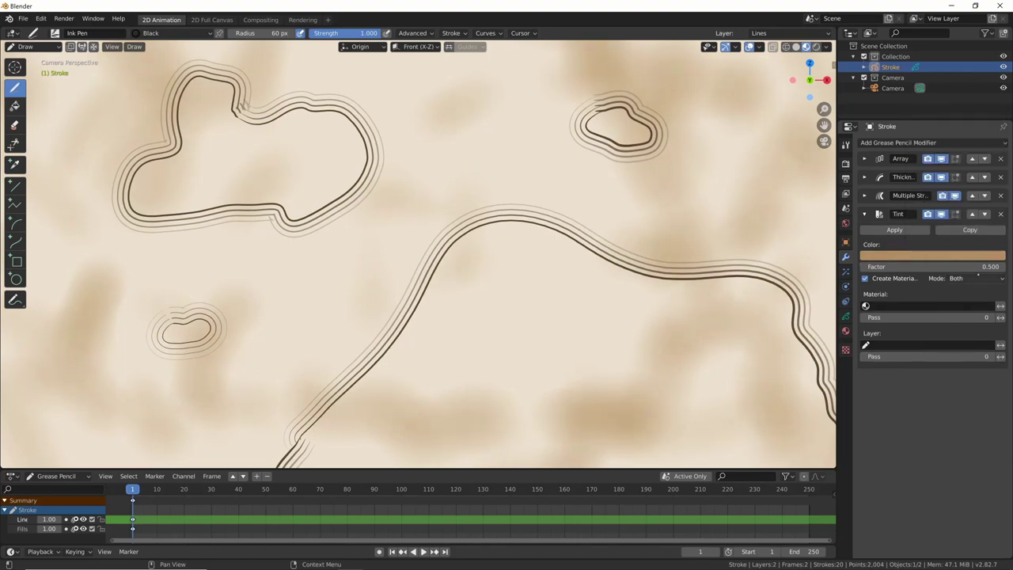
pyautogui.moveTo(989, 266); pyautogui.dragTo(999, 266)
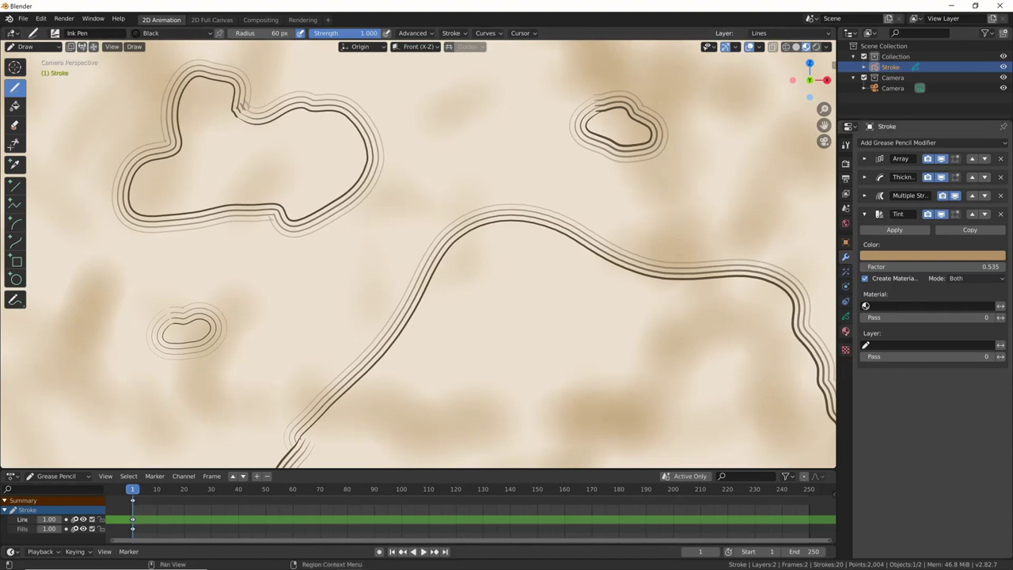
# Step: Rename the Lines layer to 'mare'
pyautogui.click(845, 316)
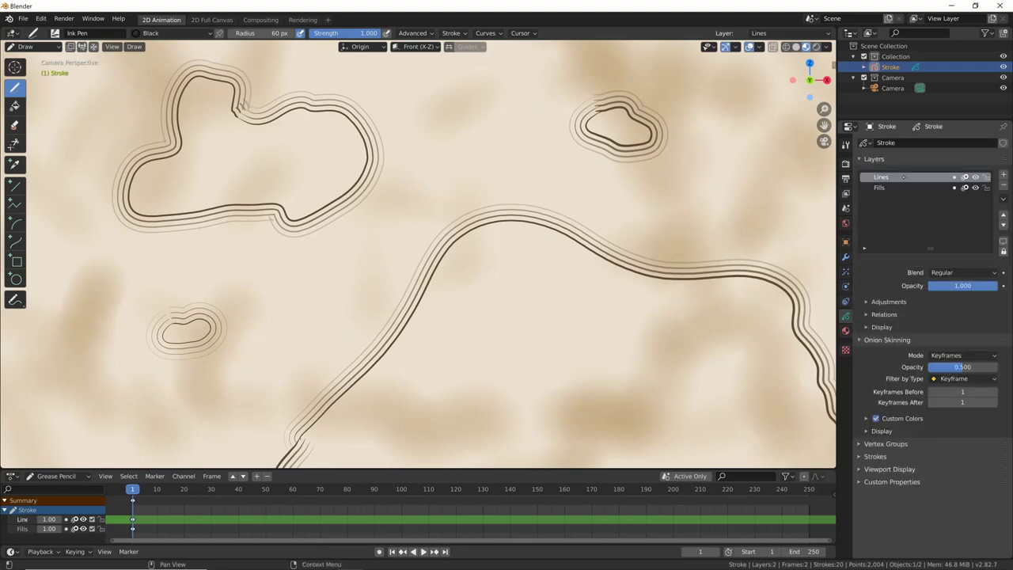
pyautogui.doubleClick(882, 176)
pyautogui.write('mare')
pyautogui.press('Return')
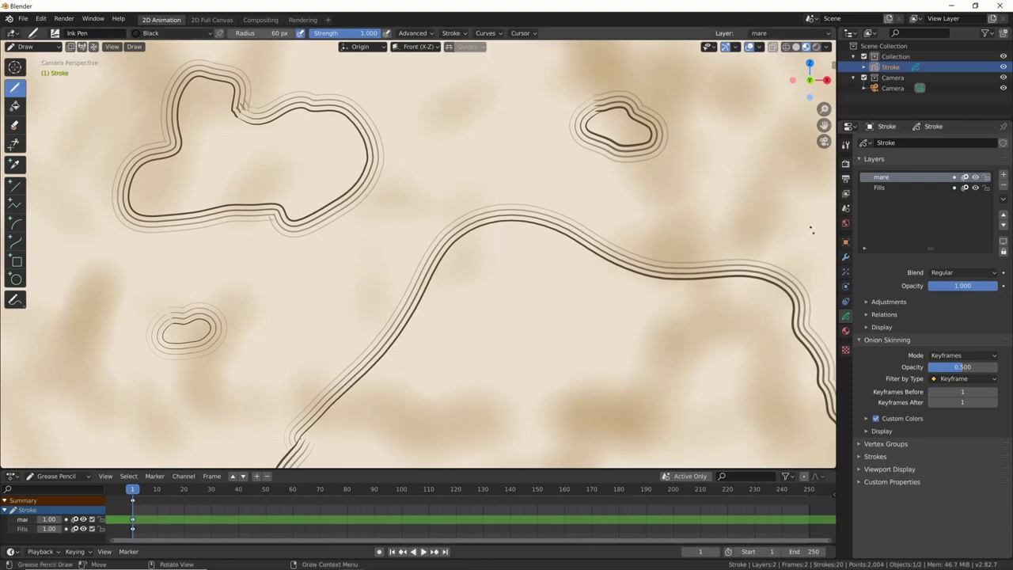
# Step: Add a new layer for the mountains named 'montagne'
pyautogui.click(1004, 174)
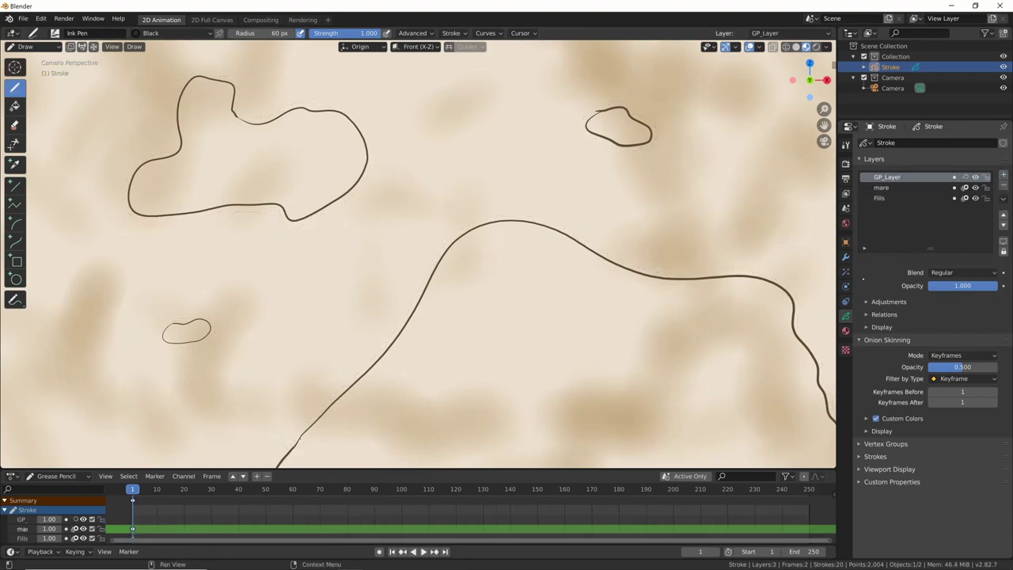
pyautogui.doubleClick(897, 178)
pyautogui.write('mntagne')
pyautogui.press('Return')
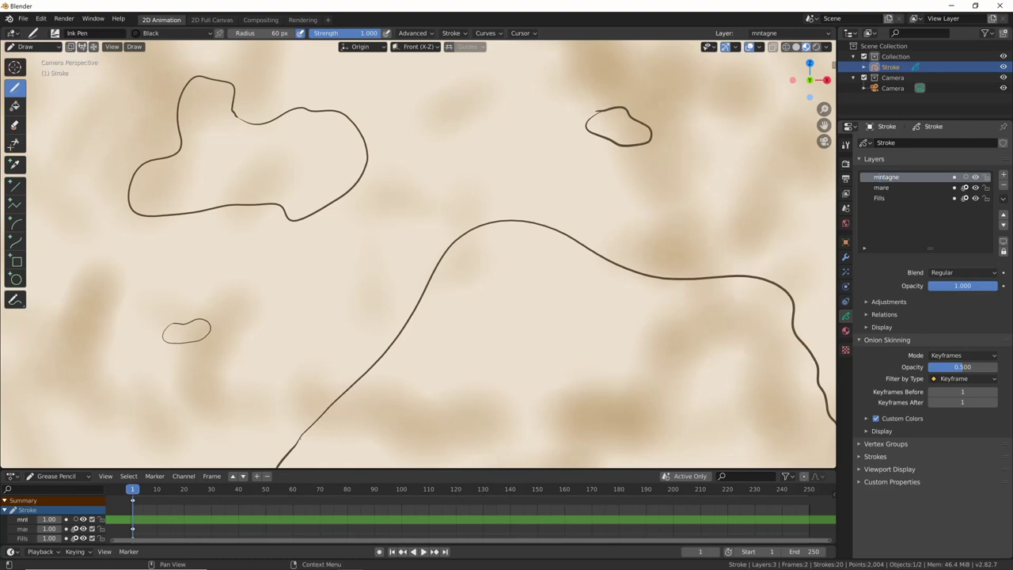
pyautogui.write('o')
pyautogui.press('Return')
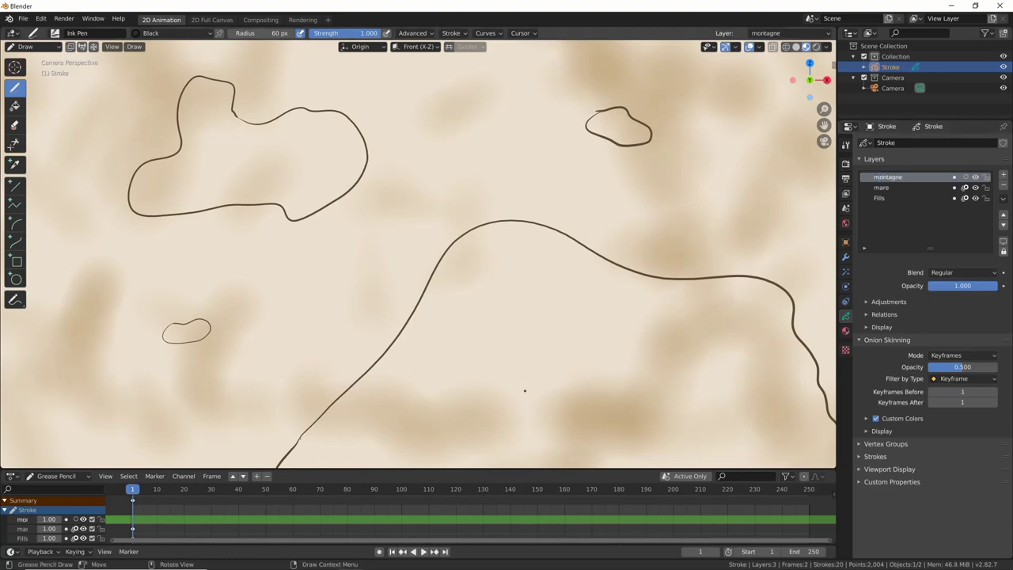
pyautogui.click(845, 256)
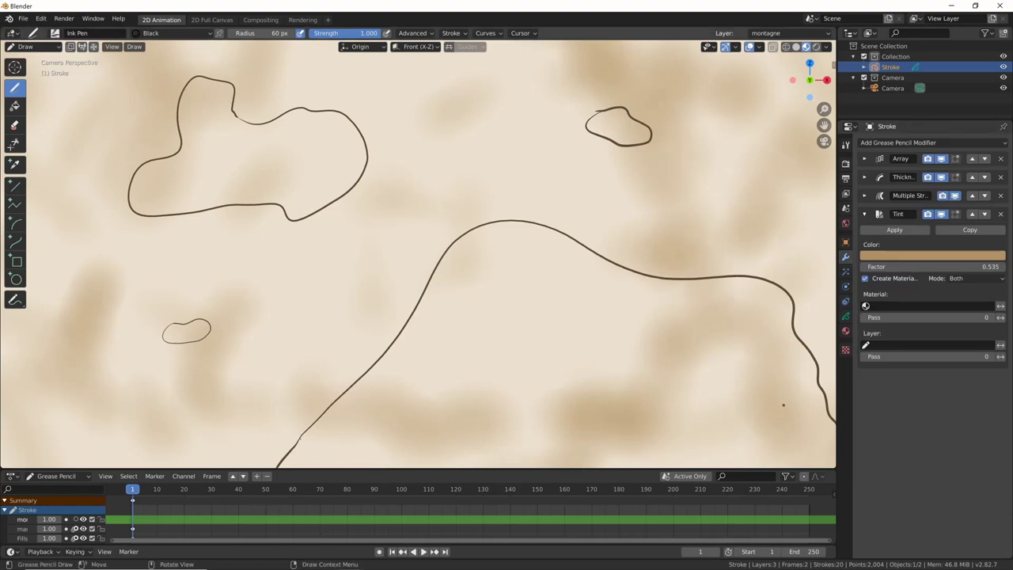
# Step: Limit the Multiple Strokes modifier to the mare layer
pyautogui.click(864, 196)
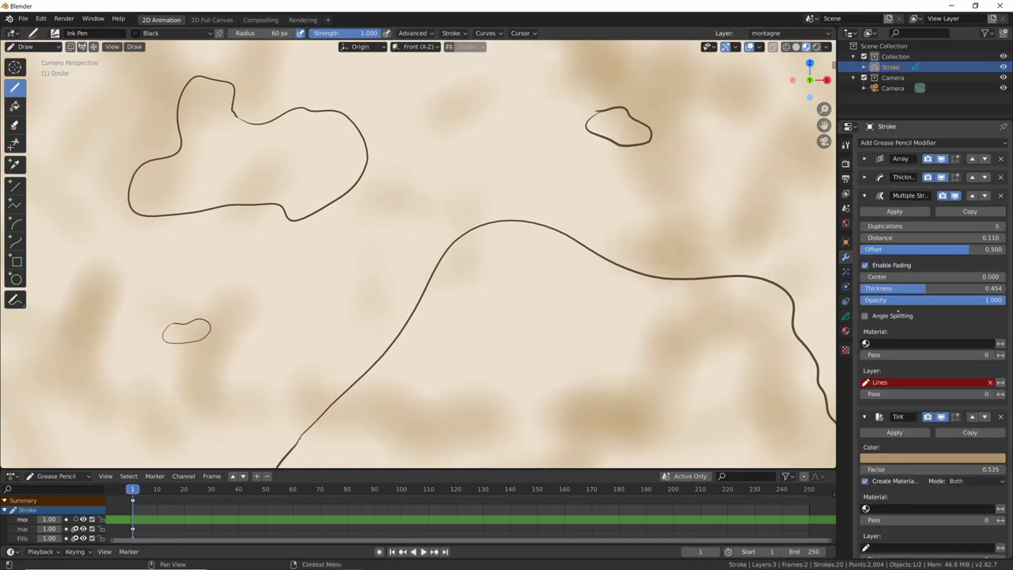
pyautogui.click(863, 417)
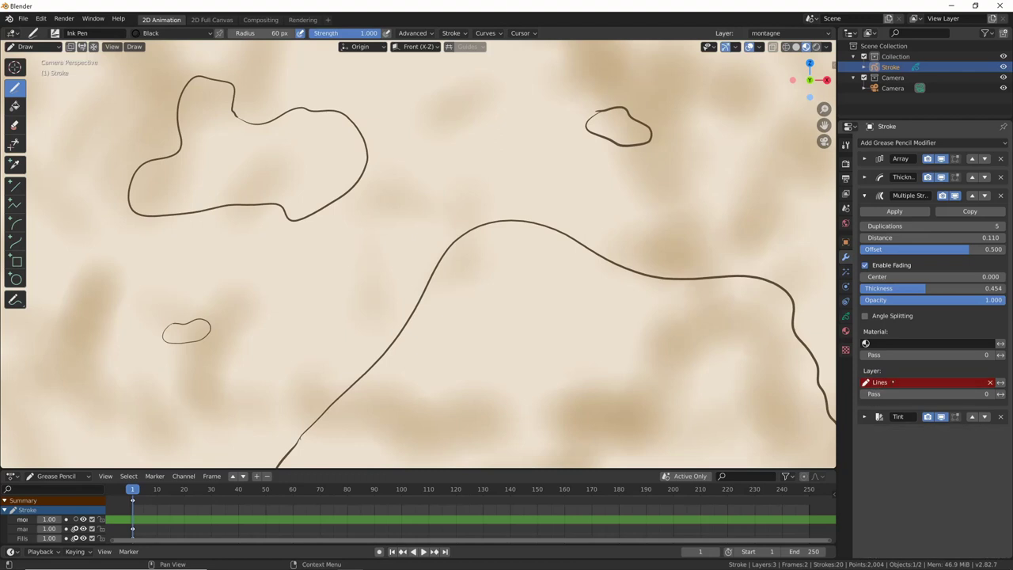
pyautogui.click(910, 382)
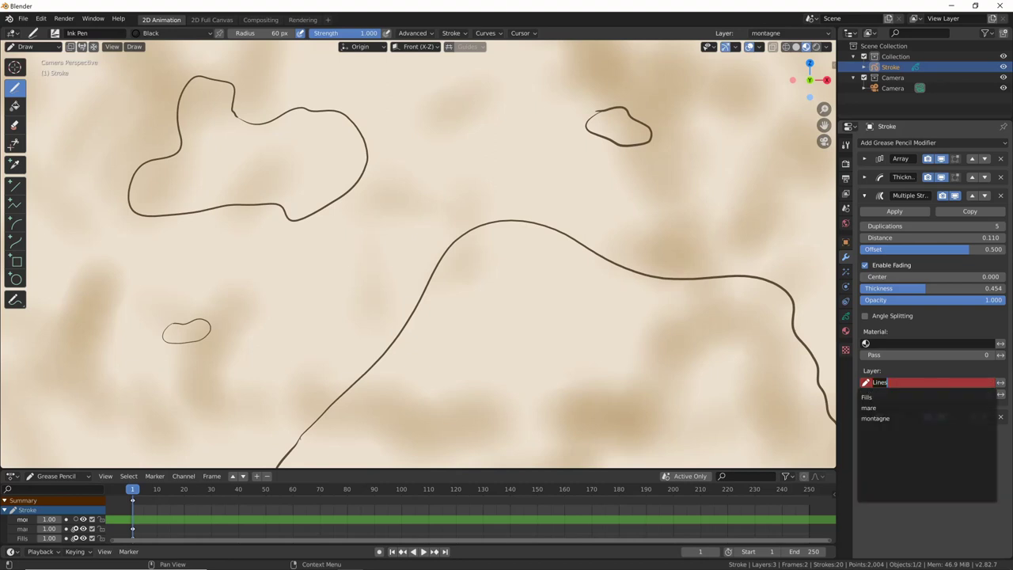
pyautogui.click(870, 408)
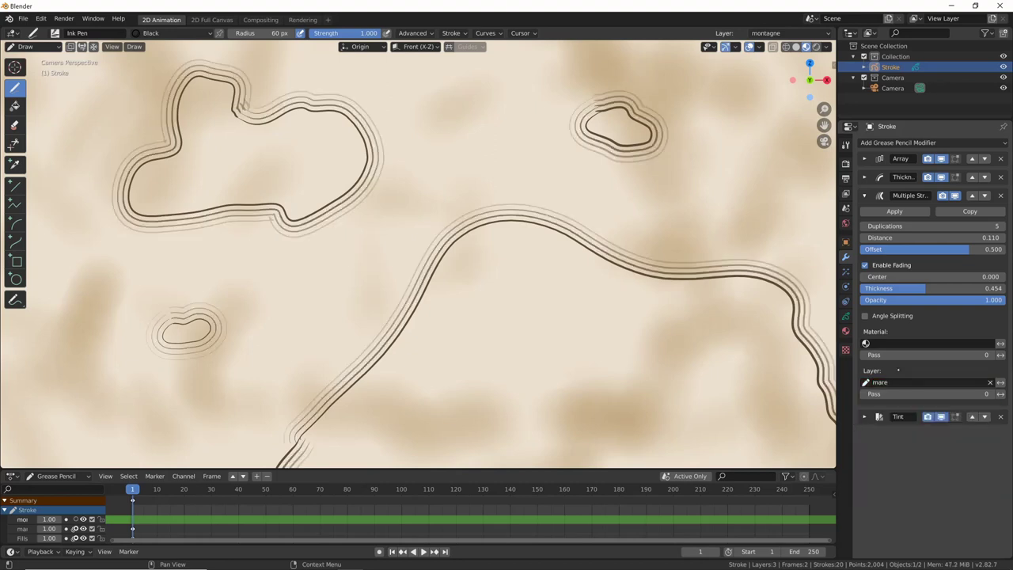
# Step: Review the Thickness and Array modifier settings, then collapse both panels
pyautogui.click(895, 195)
pyautogui.click(895, 177)
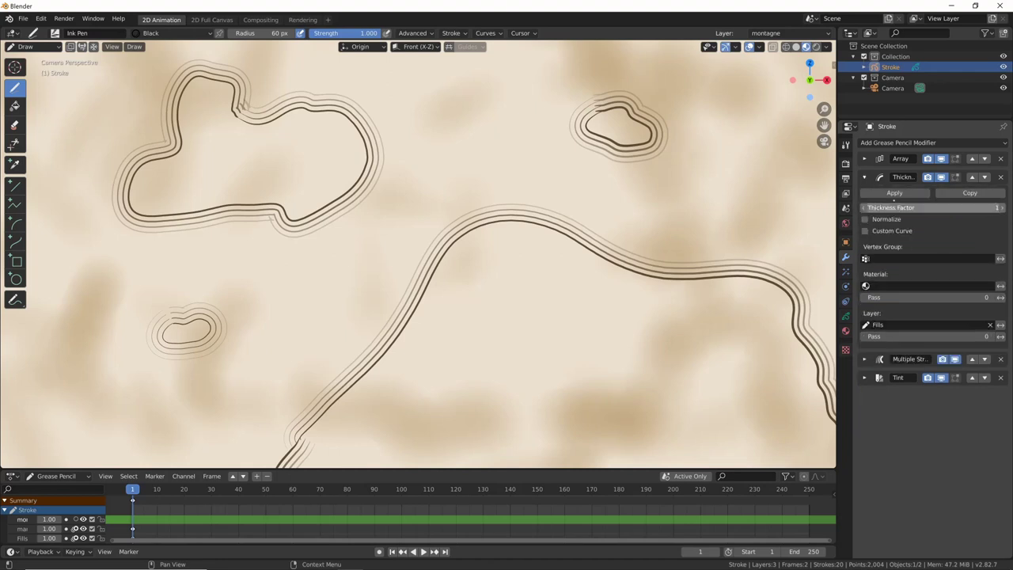
pyautogui.click(894, 178)
pyautogui.click(894, 158)
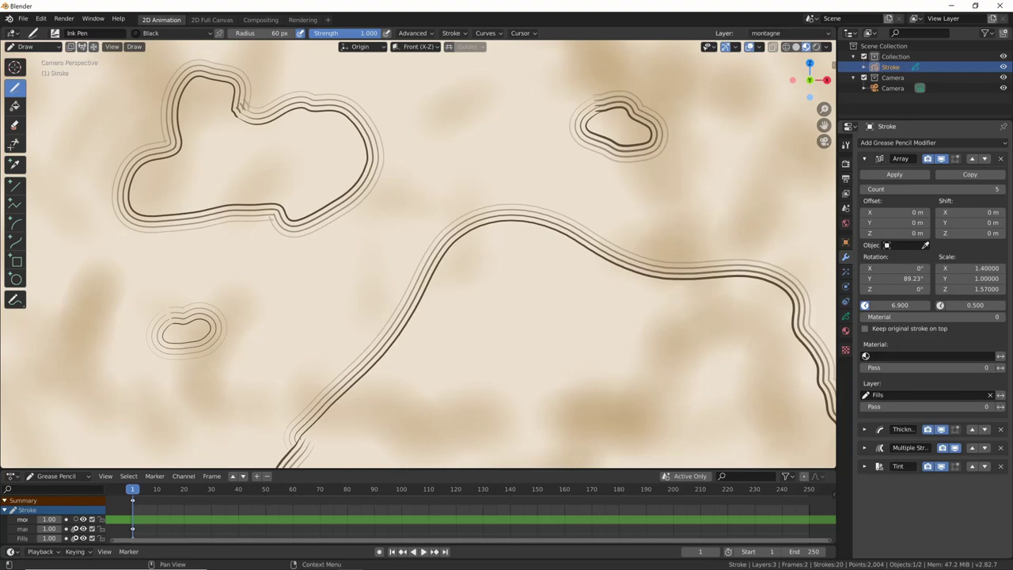
pyautogui.click(894, 158)
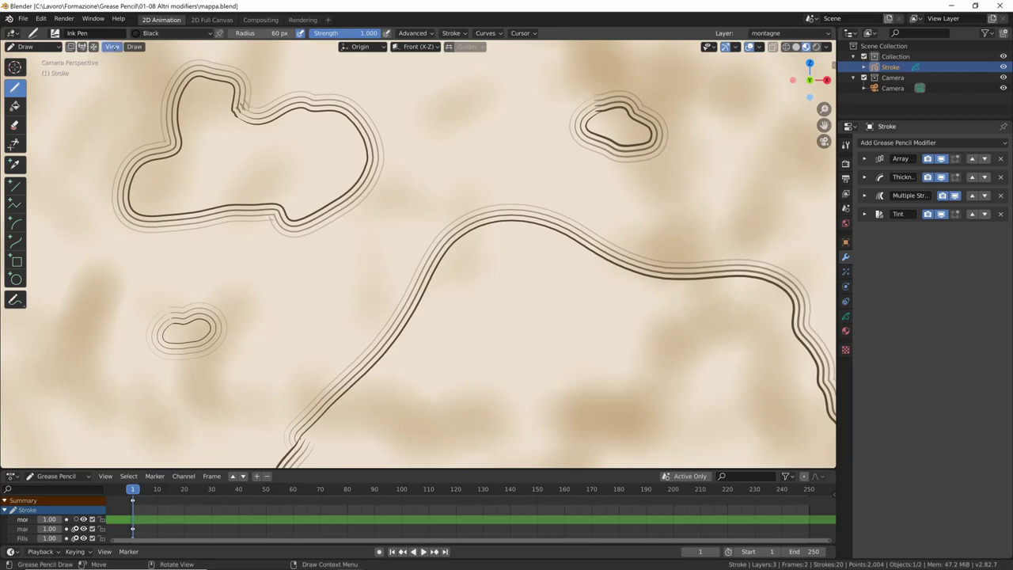
# Step: Switch to the Ink Pen Rough brush and draw a small mountain mark near the map's bottom centre
pyautogui.click(54, 32)
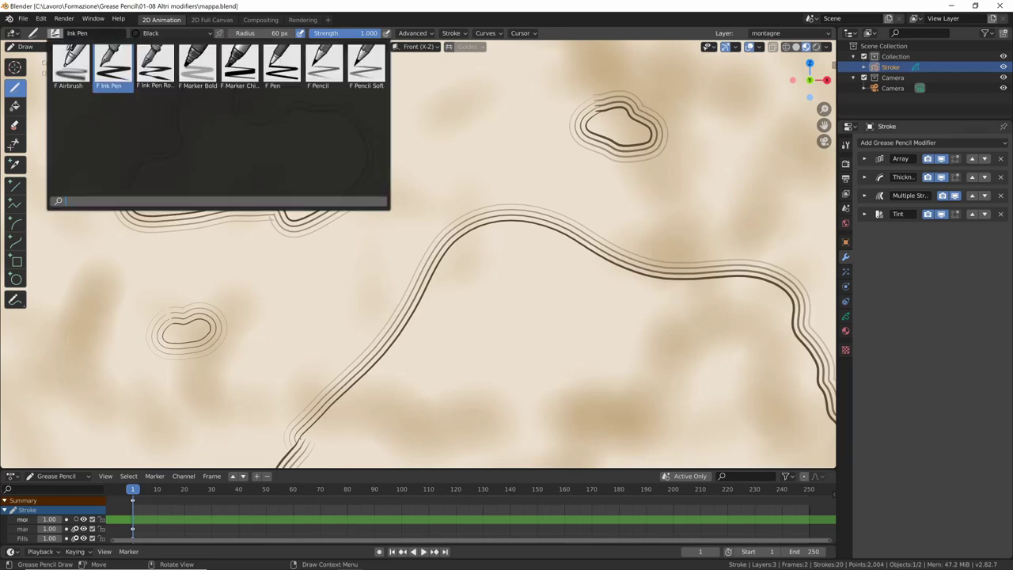
pyautogui.click(155, 65)
pyautogui.moveTo(497, 391); pyautogui.dragTo(479, 401)
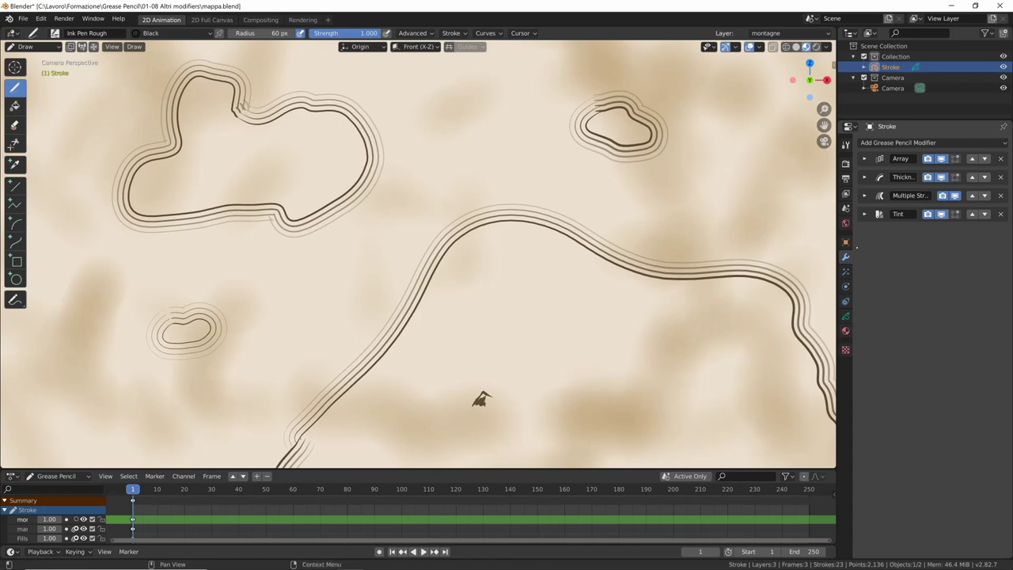
pyautogui.click(910, 142)
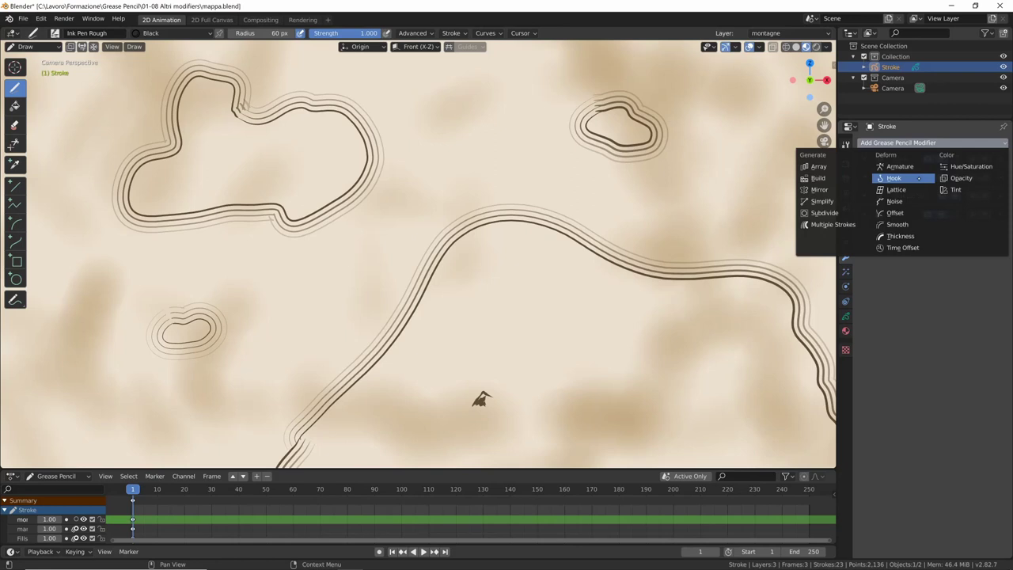
# Step: Add a second Array modifier limited to the montagne layer with a 0.15 m X offset
pyautogui.click(819, 166)
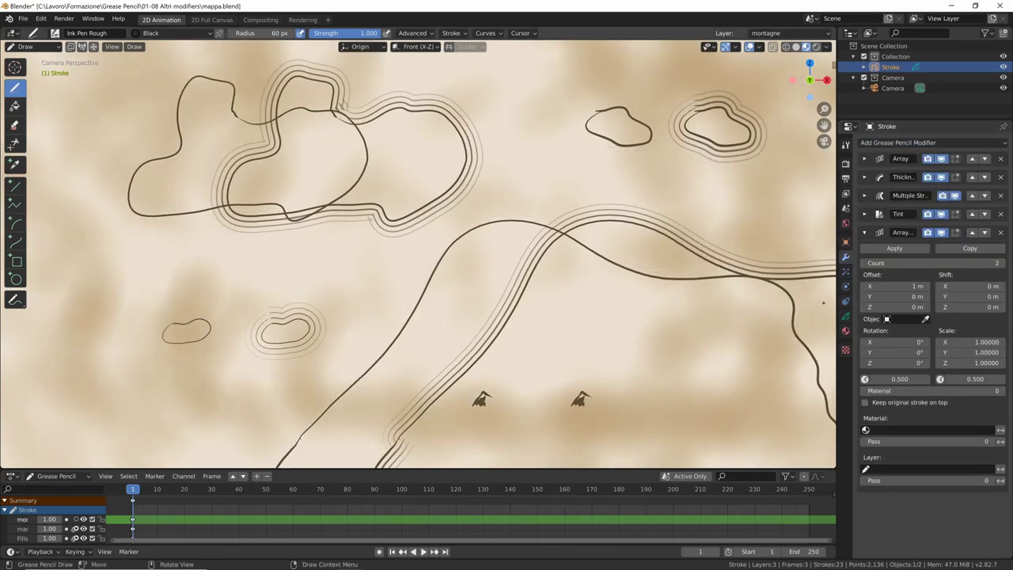
pyautogui.click(871, 469)
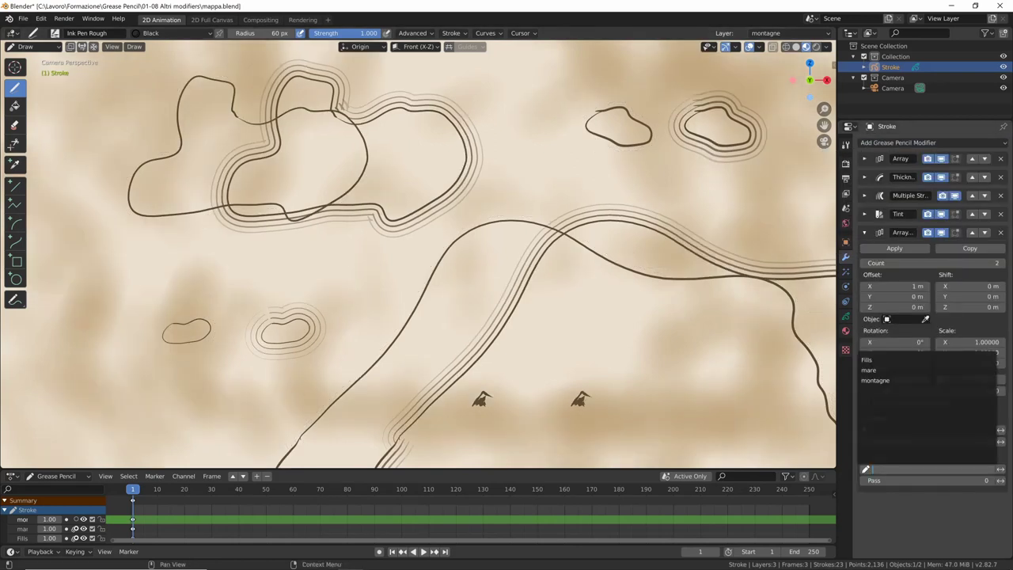
pyautogui.click(875, 380)
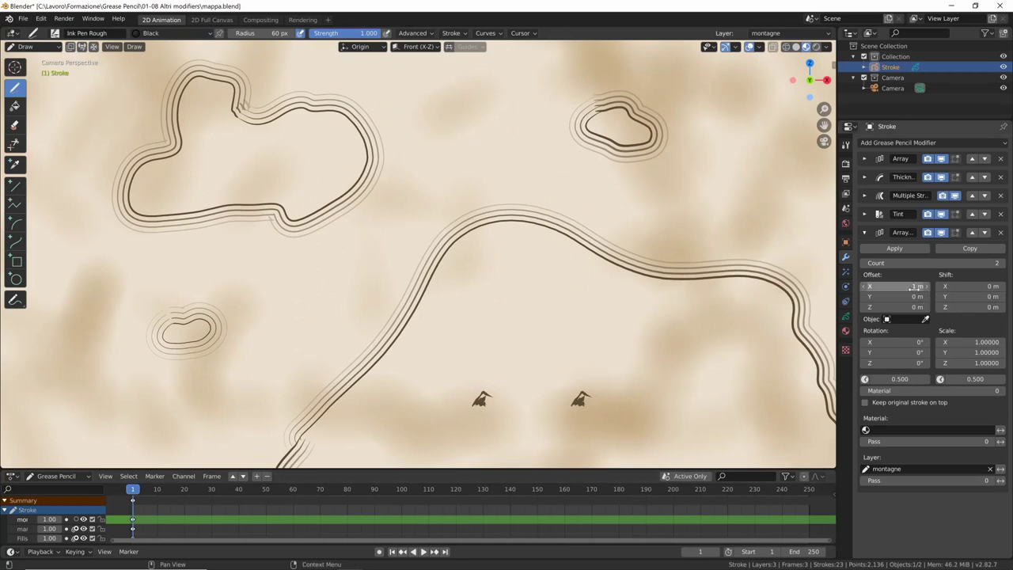
pyautogui.moveTo(914, 286); pyautogui.dragTo(892, 286)
# Step: Draw mountain marks across the mainland's lower right, right side and centre
pyautogui.moveTo(695, 434); pyautogui.dragTo(715, 428)
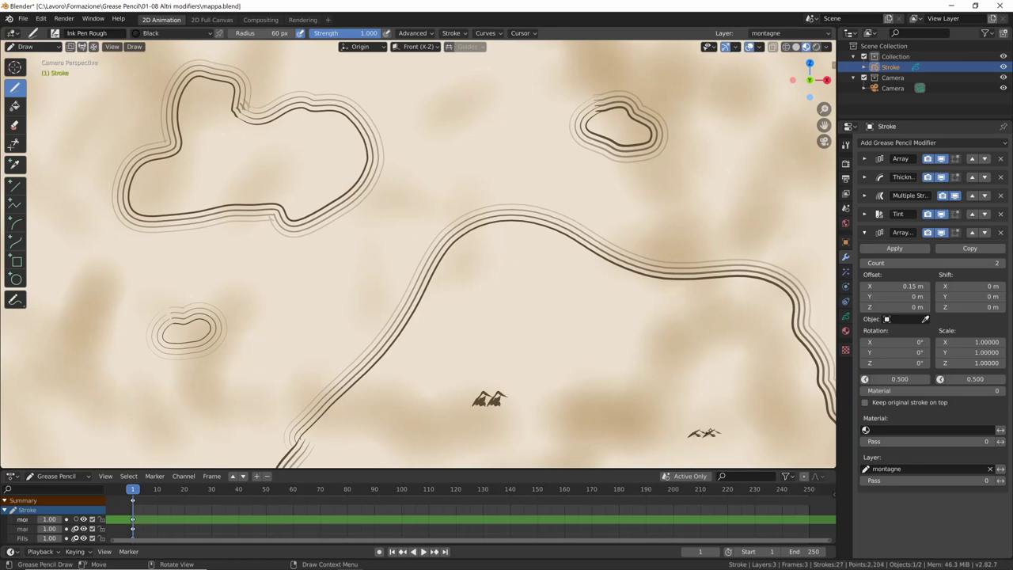
pyautogui.moveTo(622, 327); pyautogui.dragTo(654, 321)
pyautogui.moveTo(691, 358); pyautogui.dragTo(706, 353)
pyautogui.moveTo(704, 359)
pyautogui.mouseDown()
pyautogui.moveTo(719, 356)
pyautogui.moveTo(719, 345)
pyautogui.mouseUp()
pyautogui.moveTo(704, 362); pyautogui.dragTo(713, 357)
pyautogui.moveTo(447, 316); pyautogui.dragTo(473, 313)
pyautogui.moveTo(558, 326); pyautogui.dragTo(574, 322)
pyautogui.moveTo(573, 325)
pyautogui.mouseDown()
pyautogui.moveTo(589, 322)
pyautogui.moveTo(572, 321)
pyautogui.mouseUp()
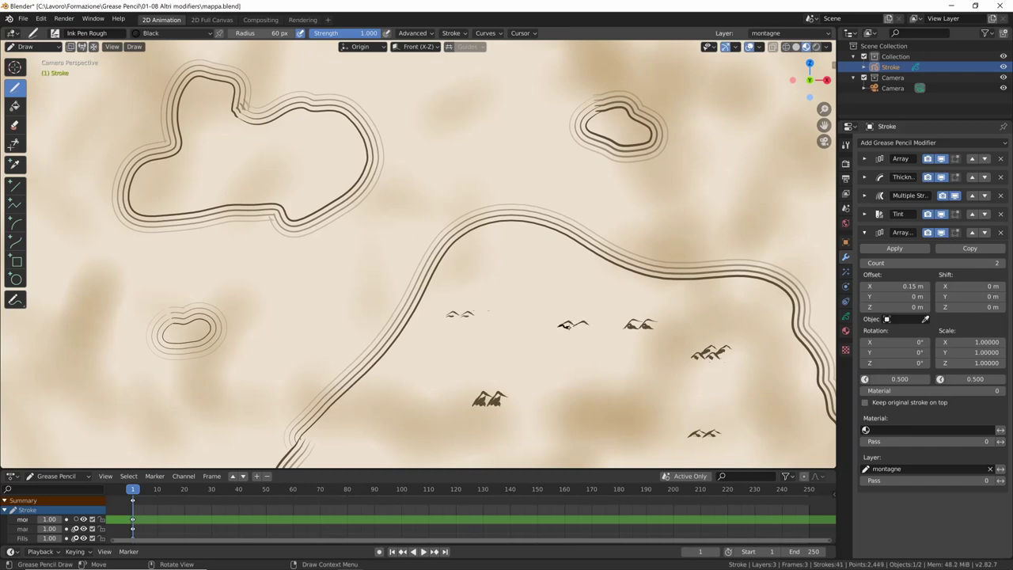
# Step: Draw mountains on the small island, plus a larger shaded peak and small ones on the large island
pyautogui.moveTo(608, 127)
pyautogui.mouseDown()
pyautogui.moveTo(639, 121)
pyautogui.moveTo(619, 121)
pyautogui.mouseUp()
pyautogui.moveTo(625, 128); pyautogui.dragTo(638, 122)
pyautogui.moveTo(614, 129); pyautogui.dragTo(635, 128)
pyautogui.moveTo(190, 170)
pyautogui.mouseDown()
pyautogui.moveTo(231, 158)
pyautogui.moveTo(206, 162)
pyautogui.mouseUp()
pyautogui.moveTo(192, 171)
pyautogui.mouseDown()
pyautogui.moveTo(221, 160)
pyautogui.moveTo(209, 160)
pyautogui.mouseUp()
pyautogui.moveTo(213, 164)
pyautogui.mouseDown()
pyautogui.moveTo(244, 166)
pyautogui.moveTo(207, 163)
pyautogui.moveTo(220, 165)
pyautogui.mouseUp()
pyautogui.moveTo(293, 190); pyautogui.dragTo(319, 189)
pyautogui.moveTo(298, 150); pyautogui.dragTo(325, 148)
# Step: Scatter more mountains across the mainland and shade the big mountain
pyautogui.moveTo(525, 287); pyautogui.dragTo(555, 283)
pyautogui.moveTo(628, 296); pyautogui.dragTo(655, 294)
pyautogui.moveTo(557, 421); pyautogui.dragTo(576, 405)
pyautogui.moveTo(571, 421)
pyautogui.mouseDown()
pyautogui.moveTo(597, 408)
pyautogui.moveTo(608, 412)
pyautogui.moveTo(589, 412)
pyautogui.moveTo(666, 402)
pyautogui.mouseUp()
pyautogui.moveTo(406, 437); pyautogui.dragTo(467, 432)
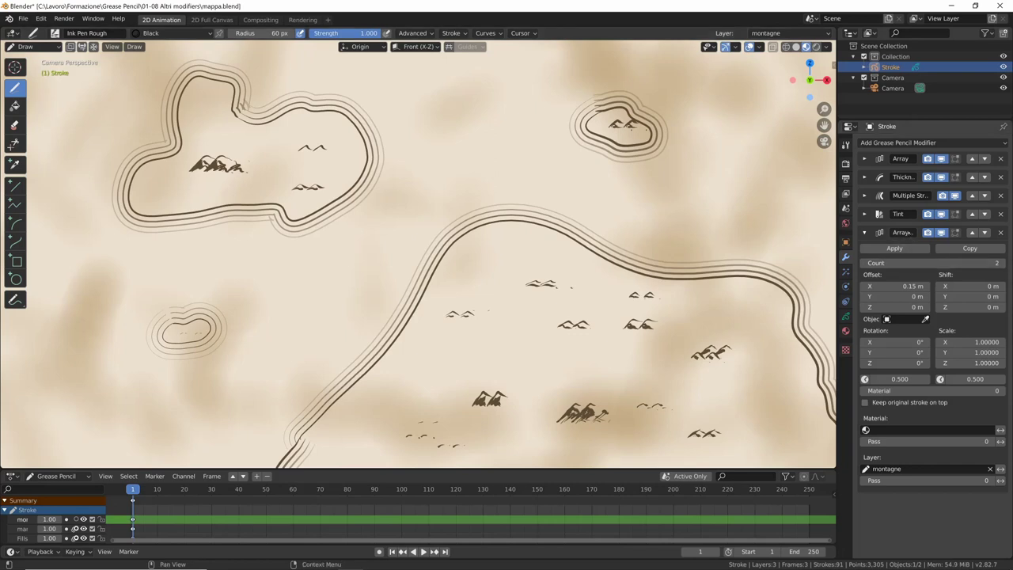
# Step: Rename the second Array modifier to 'raddoppia montagne' and widen the Properties editor
pyautogui.click(902, 232)
pyautogui.write('doppia')
pyautogui.press('BackSpace')
pyautogui.press('BackSpace')
pyautogui.press('BackSpace')
pyautogui.write('montagne')
pyautogui.press('Return')
pyautogui.write('raddoppia')
pyautogui.press('Return')
pyautogui.moveTo(836, 288); pyautogui.dragTo(793, 287)
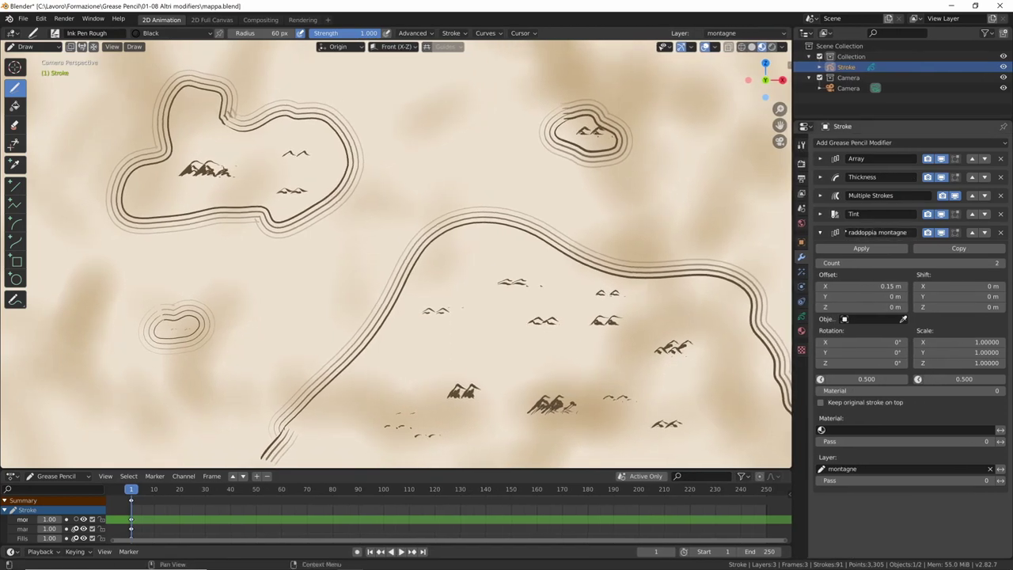
# Step: Rename the Tint modifier to 'tinta seppia' and save mappa.blend
pyautogui.click(858, 213)
pyautogui.write('t')
pyautogui.write('ta')
pyautogui.press('BackSpace')
pyautogui.press('BackSpace')
pyautogui.write('nta seppia')
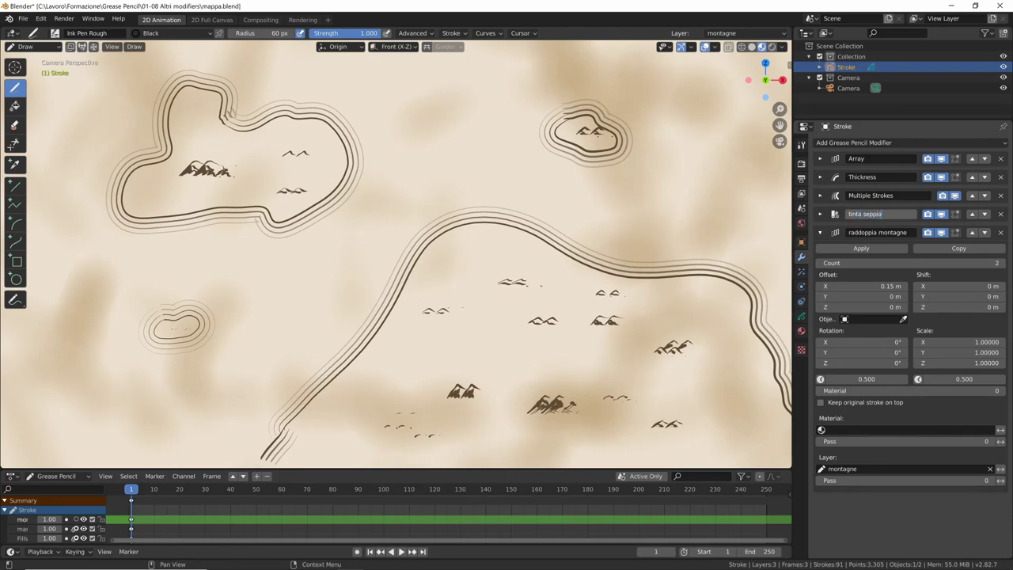
pyautogui.press('Return')
pyautogui.hotkey('ctrl', 's')
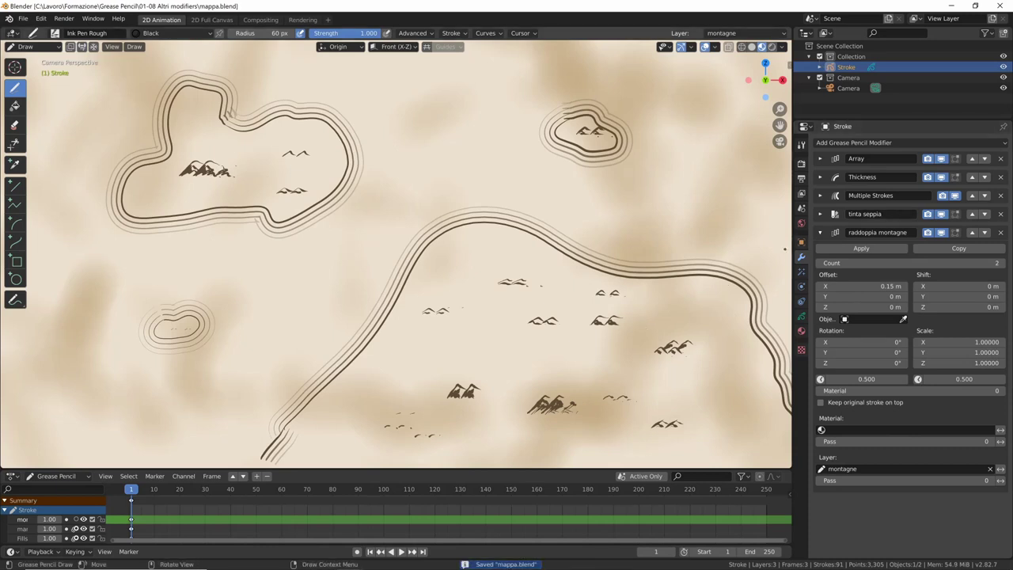
# Step: Rename the Multiple Strokes modifier to 'linee marine'
pyautogui.doubleClick(880, 195)
pyautogui.write('linee marine')
pyautogui.press('Return')
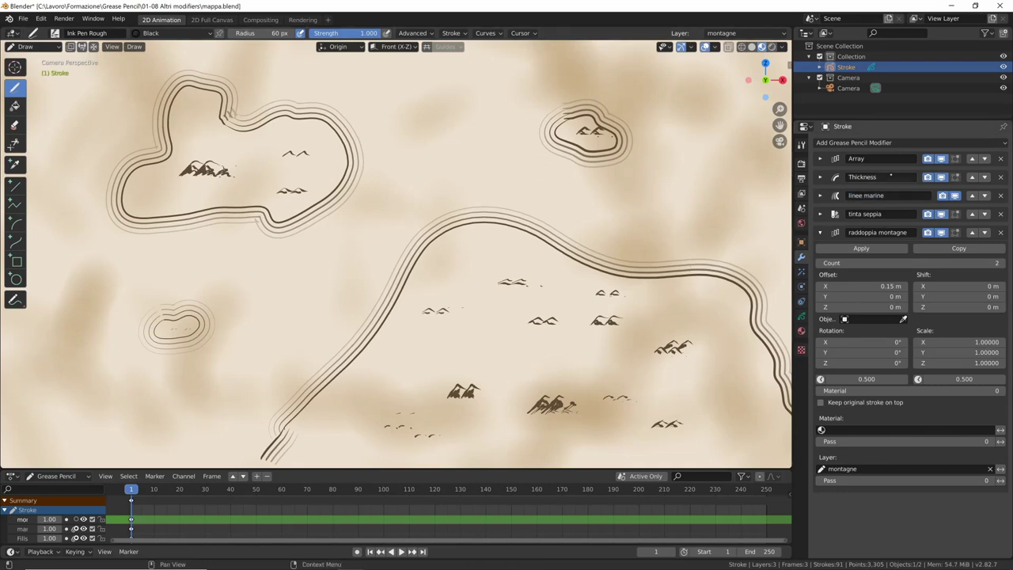
# Step: Add a Noise modifier limited to the mare layer and move it above linee marine
pyautogui.click(894, 143)
pyautogui.click(910, 202)
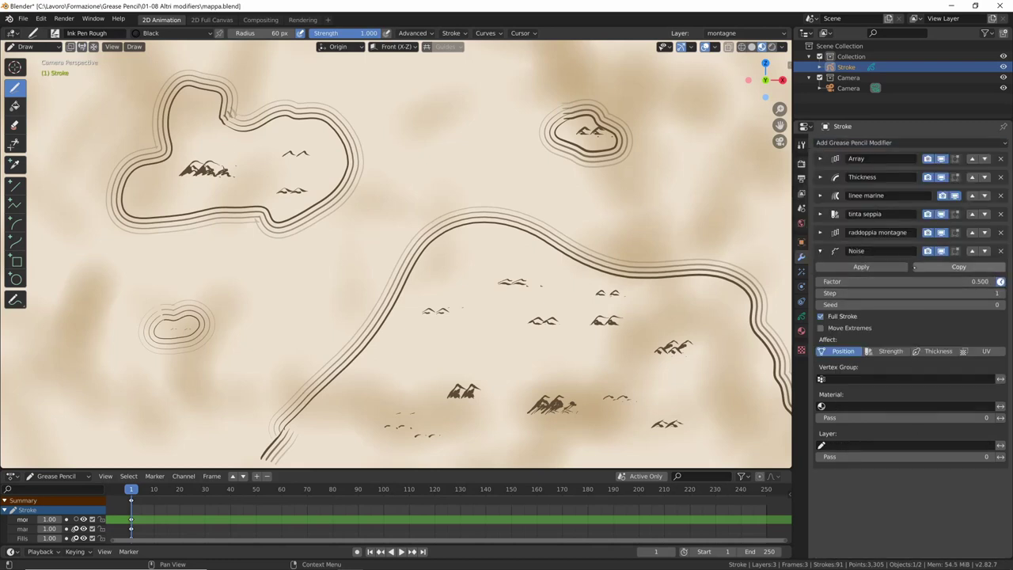
pyautogui.click(827, 445)
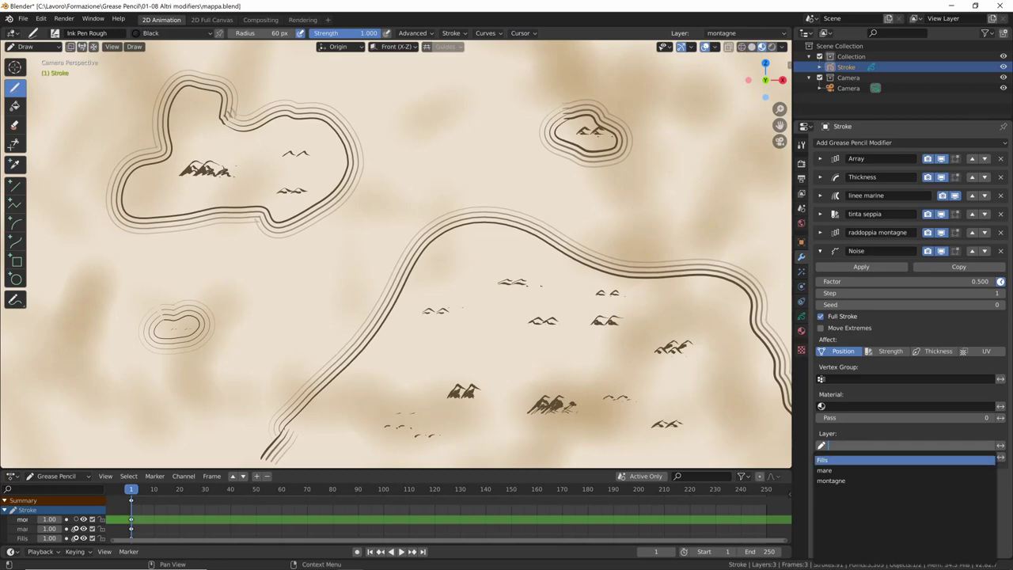
pyautogui.click(827, 470)
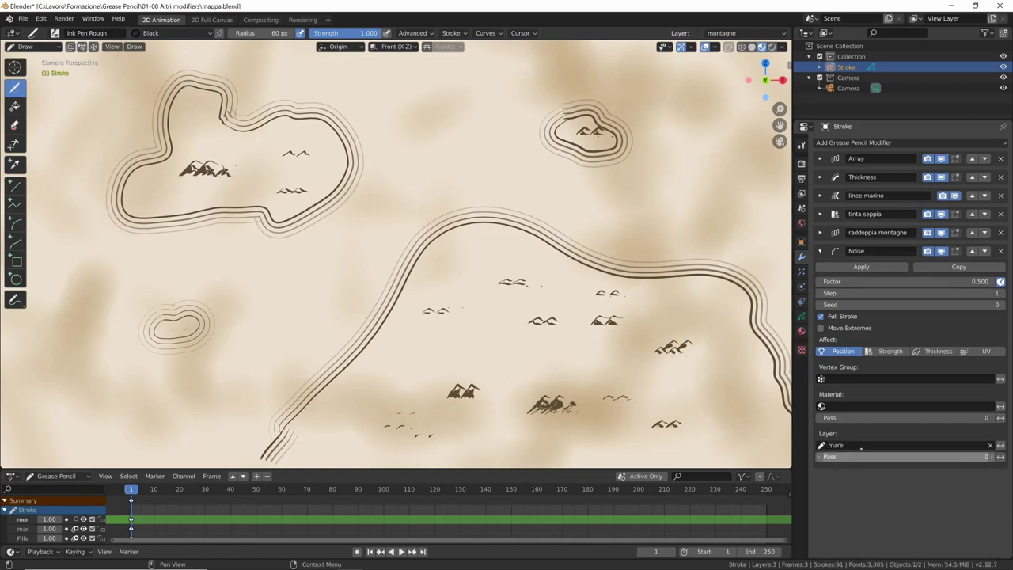
pyautogui.click(972, 251)
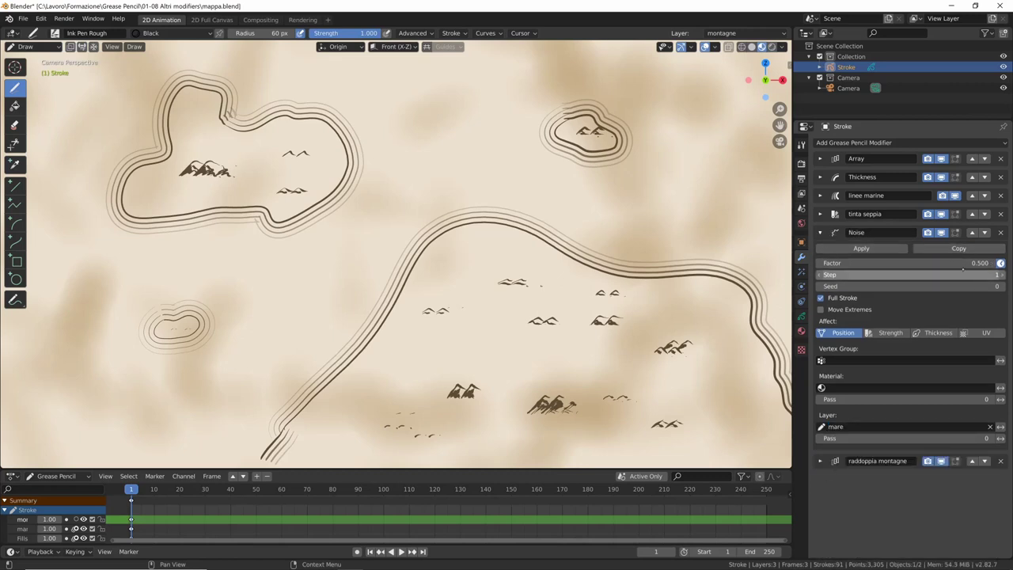
pyautogui.click(971, 232)
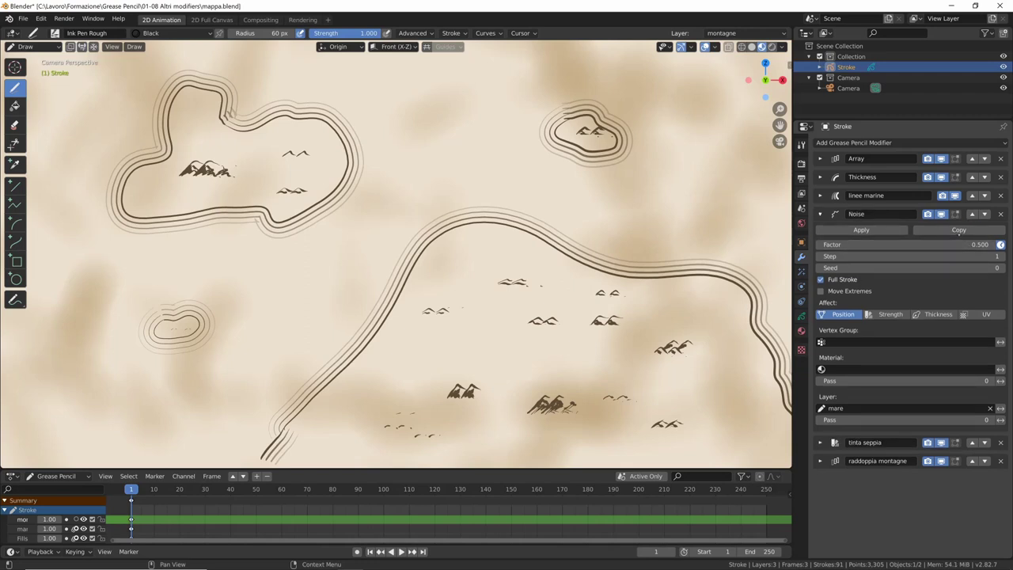
pyautogui.click(971, 214)
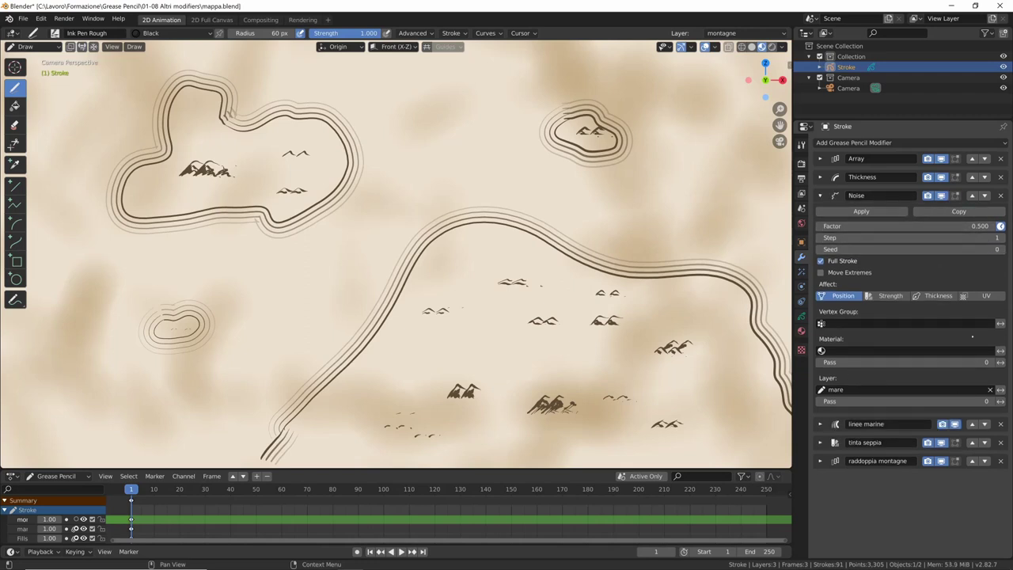
# Step: Set the Noise Factor to 7.8 with Full Stroke turned off
pyautogui.click(910, 226)
pyautogui.write('10')
pyautogui.press('Return')
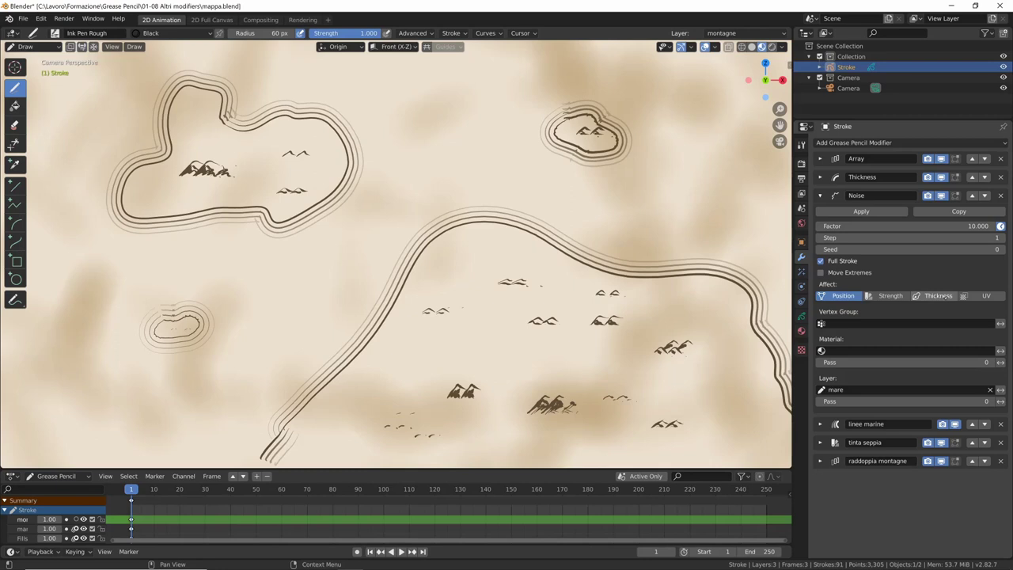
pyautogui.click(821, 261)
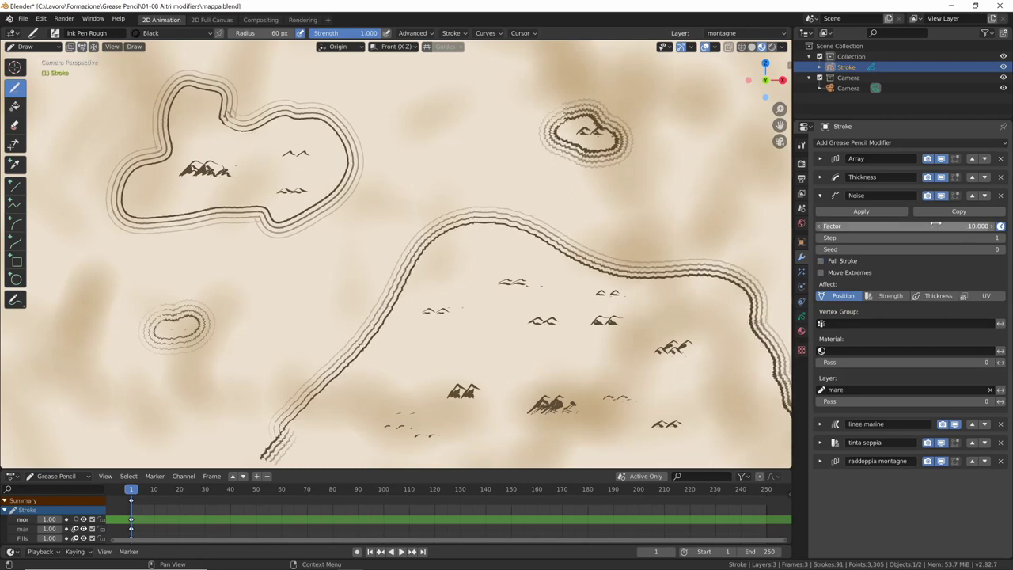
pyautogui.moveTo(971, 225); pyautogui.dragTo(952, 226)
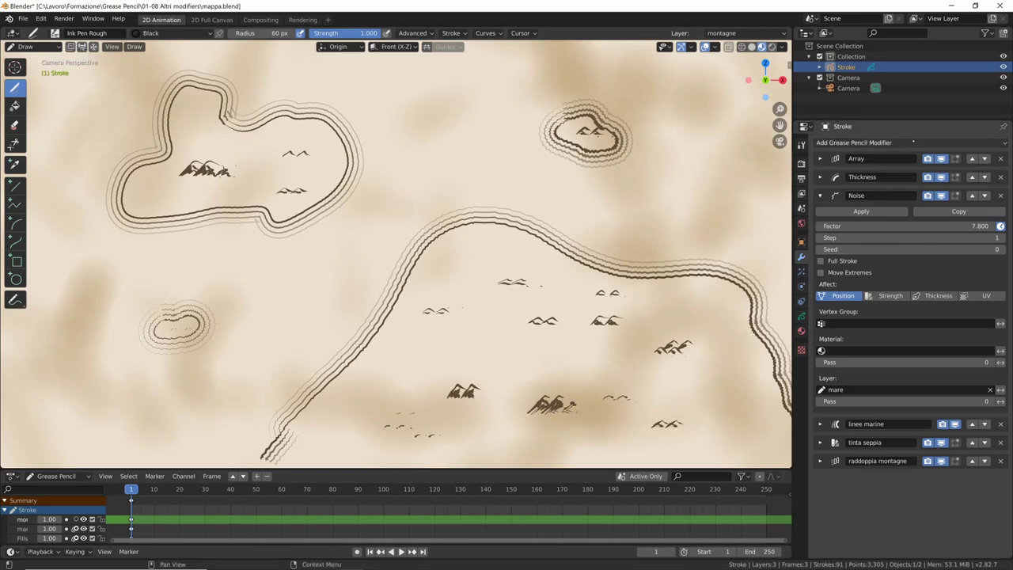
# Step: Add a Simplify modifier above Noise, limited to the mare layer
pyautogui.click(853, 143)
pyautogui.click(823, 201)
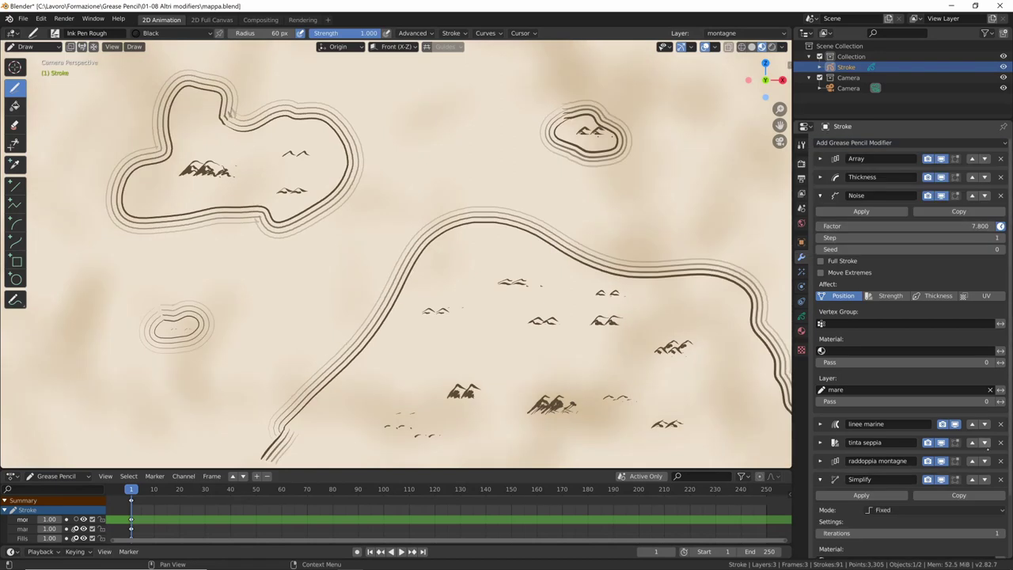
pyautogui.click(820, 195)
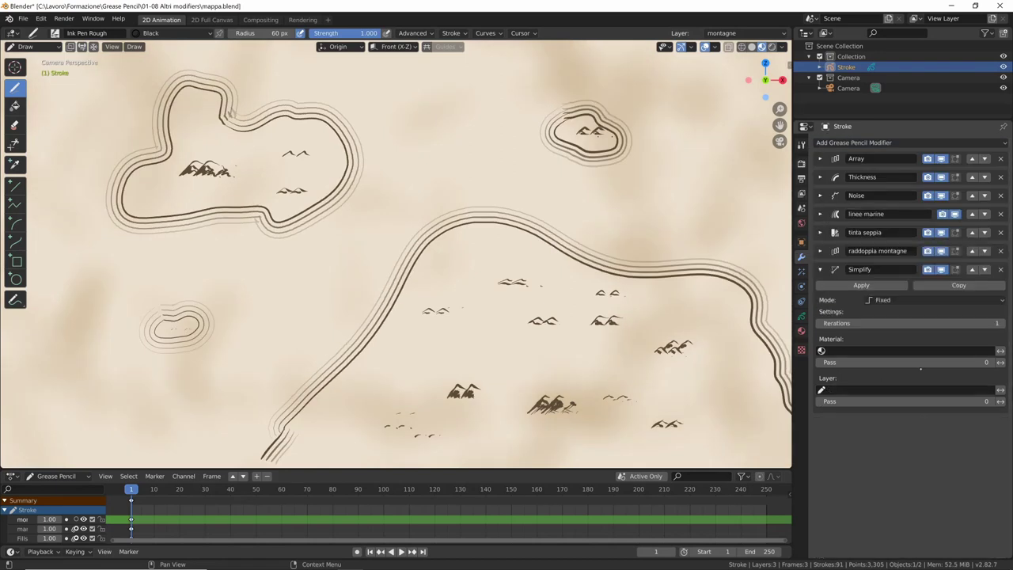
pyautogui.click(972, 269)
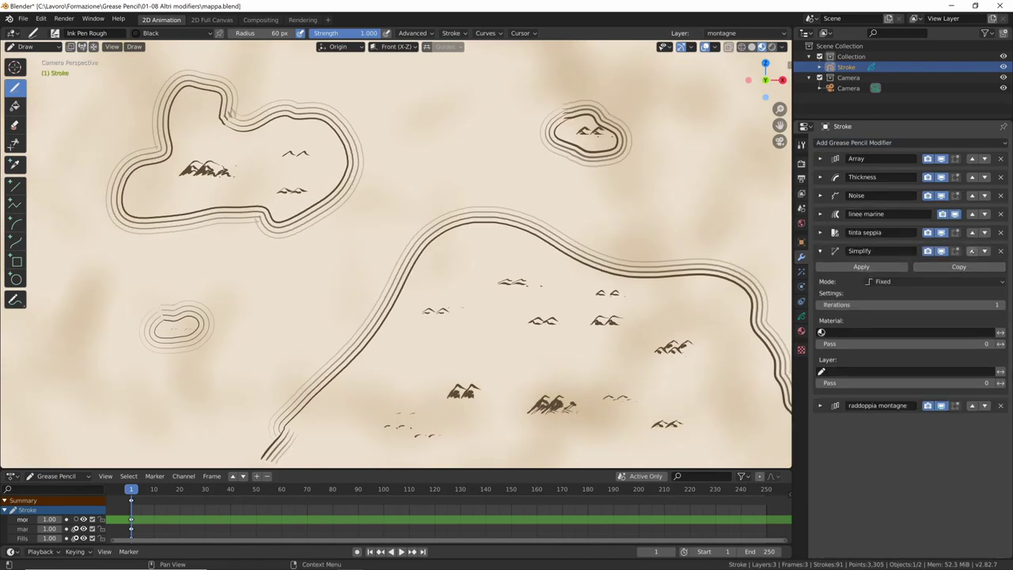
pyautogui.click(972, 251)
pyautogui.click(972, 232)
pyautogui.click(972, 213)
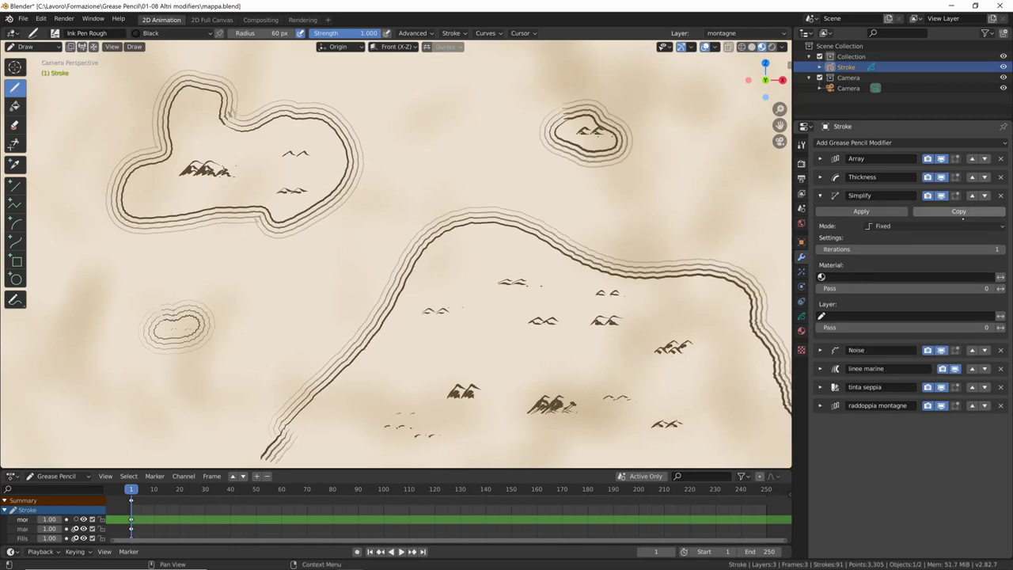
pyautogui.click(828, 316)
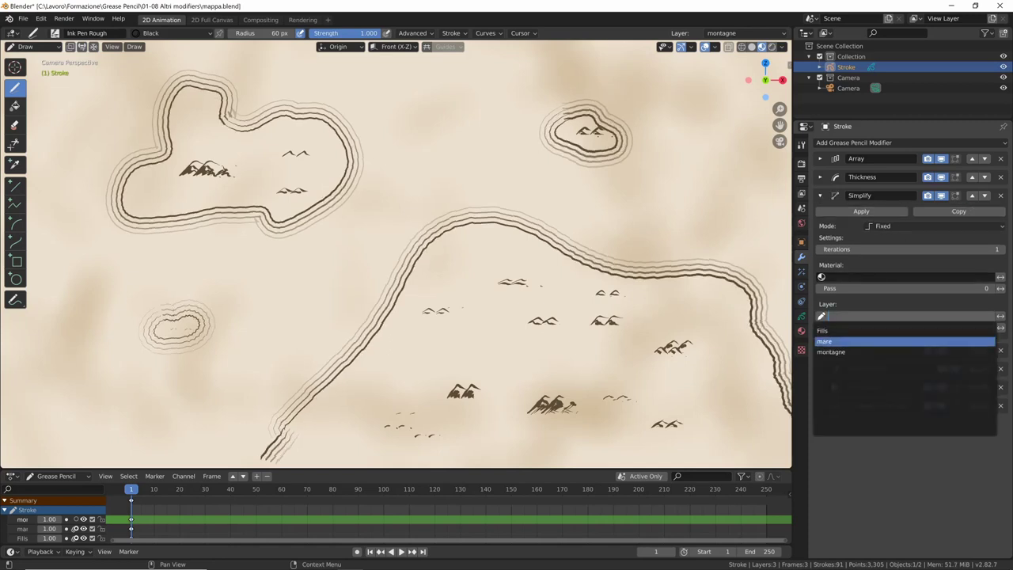
pyautogui.click(855, 342)
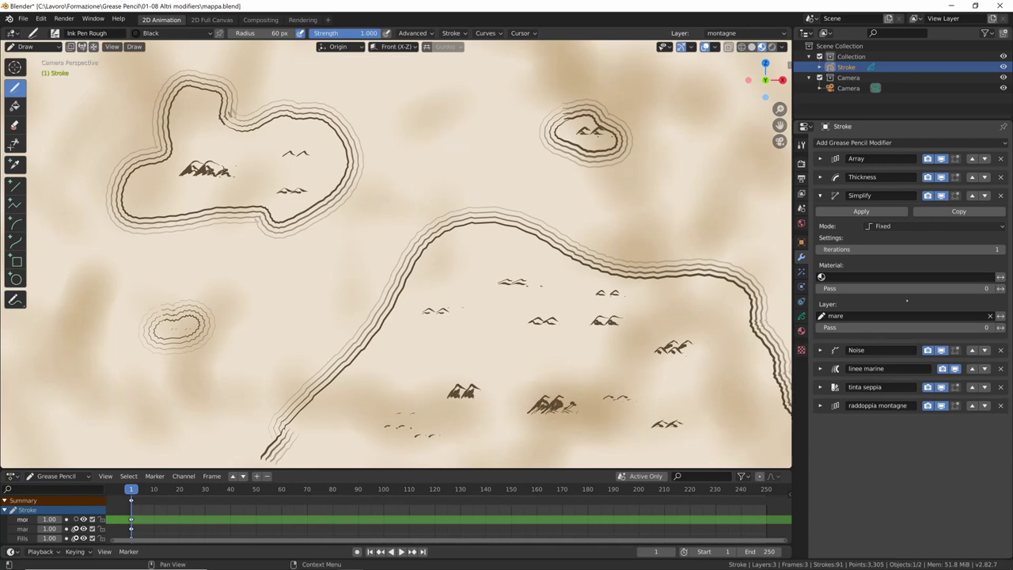
# Step: Raise Simplify iterations to 2 and strengthen the Noise Factor to about 27.1
pyautogui.click(1000, 249)
pyautogui.click(820, 196)
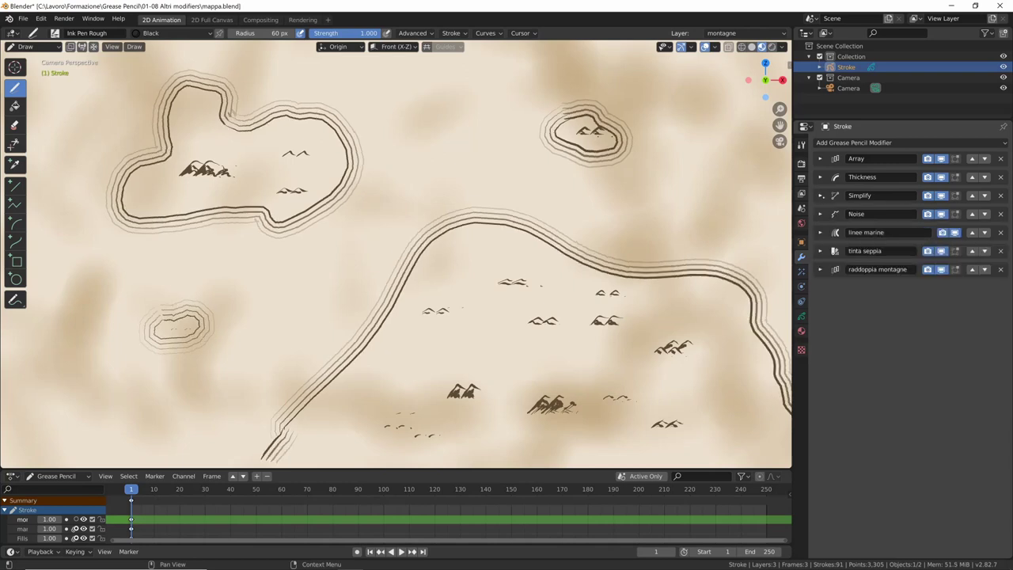
pyautogui.click(820, 214)
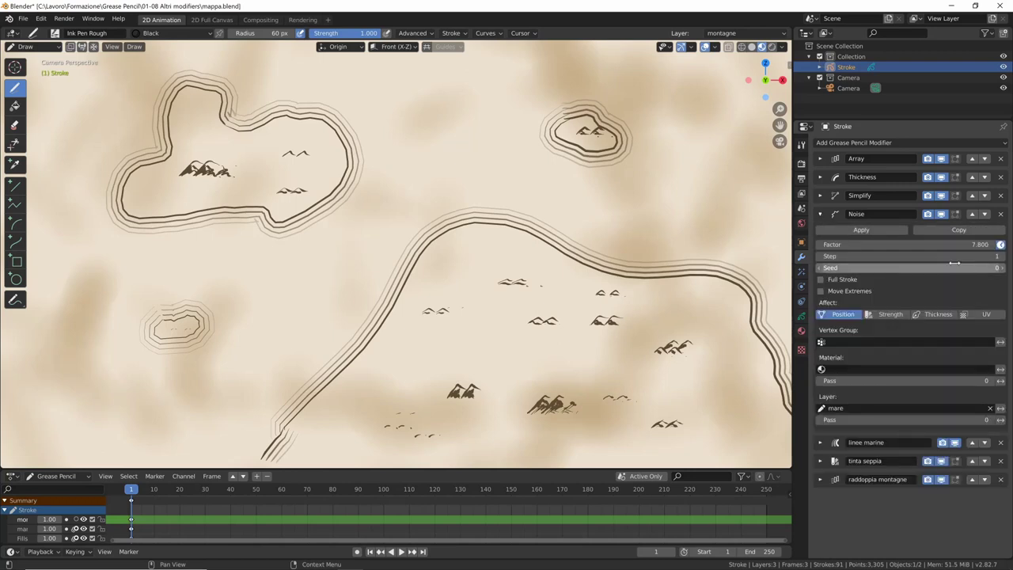
pyautogui.moveTo(964, 245); pyautogui.dragTo(1010, 244)
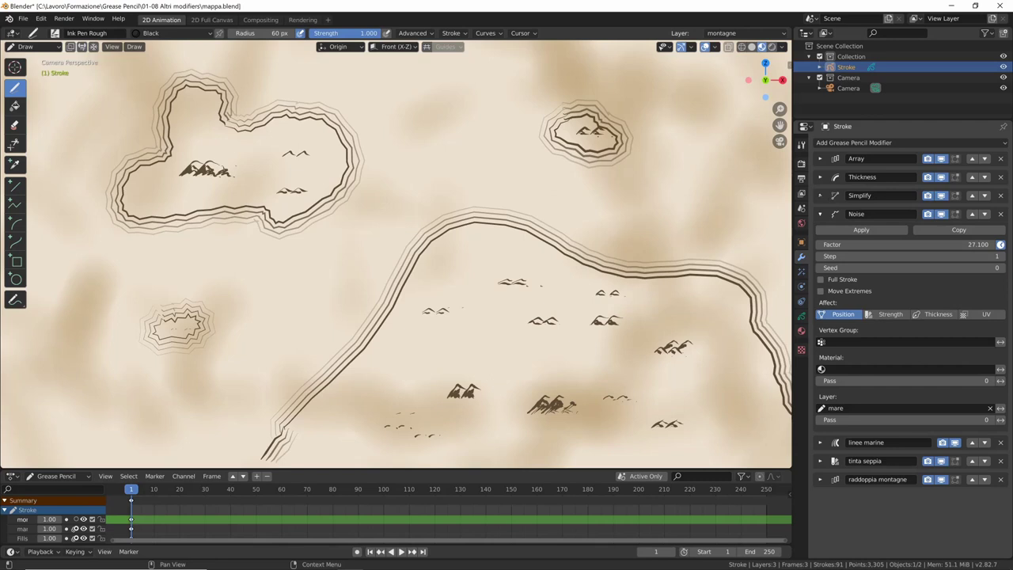
# Step: Switch Simplify to Adaptive mode with factor 0.080
pyautogui.click(820, 195)
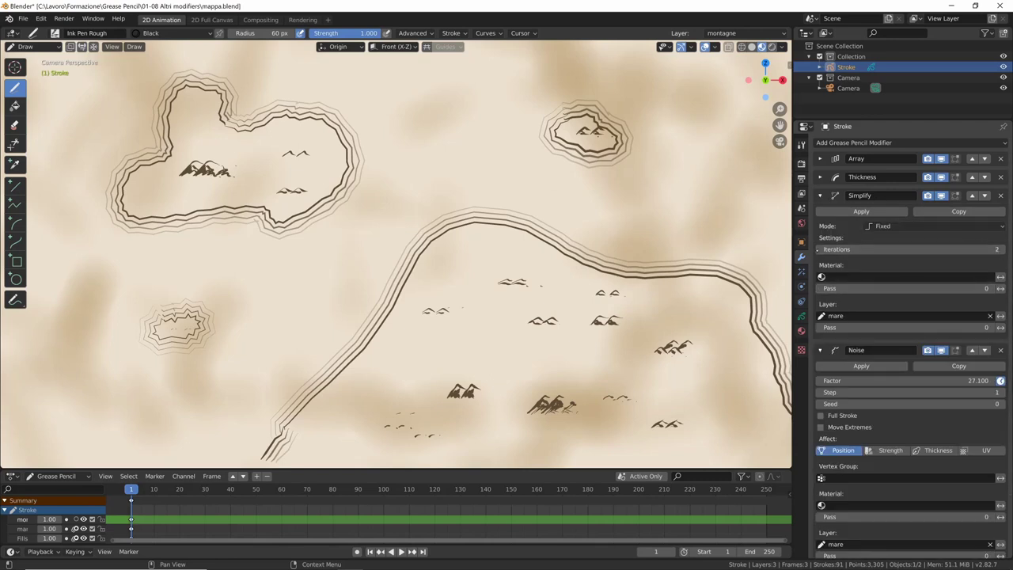
pyautogui.click(902, 226)
pyautogui.click(902, 250)
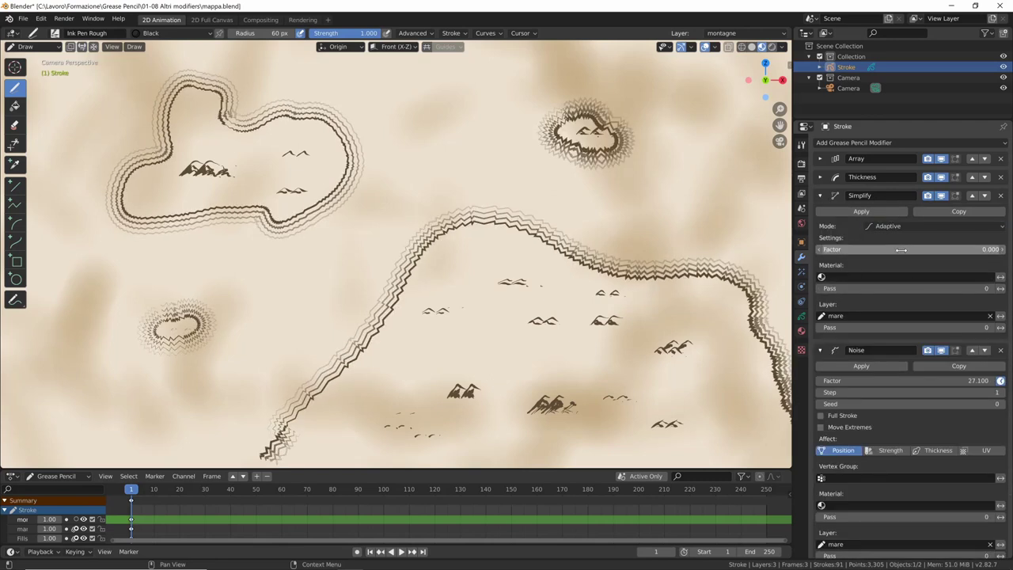
pyautogui.moveTo(884, 248)
pyautogui.mouseDown()
pyautogui.moveTo(910, 250)
pyautogui.moveTo(902, 260)
pyautogui.mouseUp()
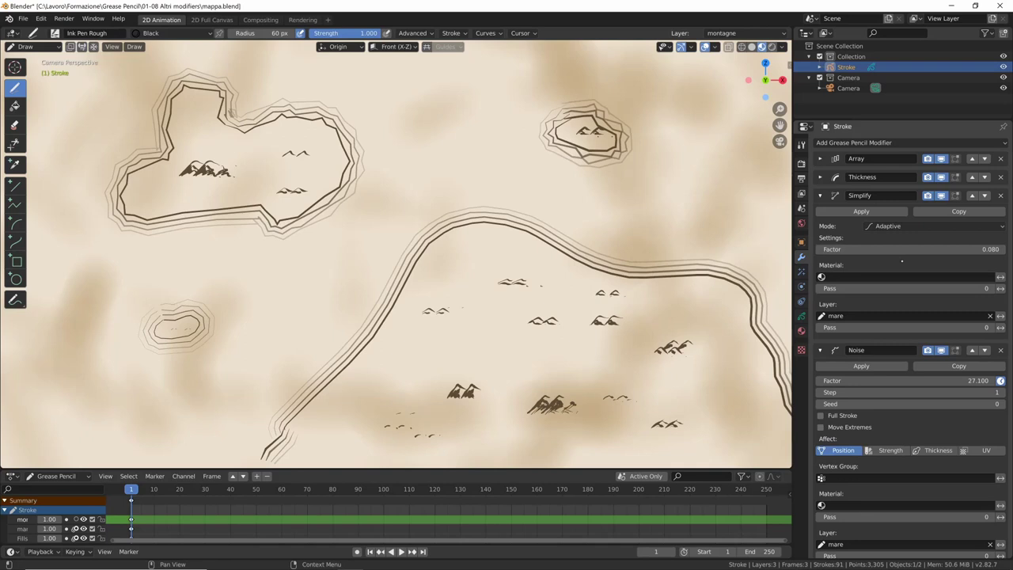
pyautogui.click(820, 350)
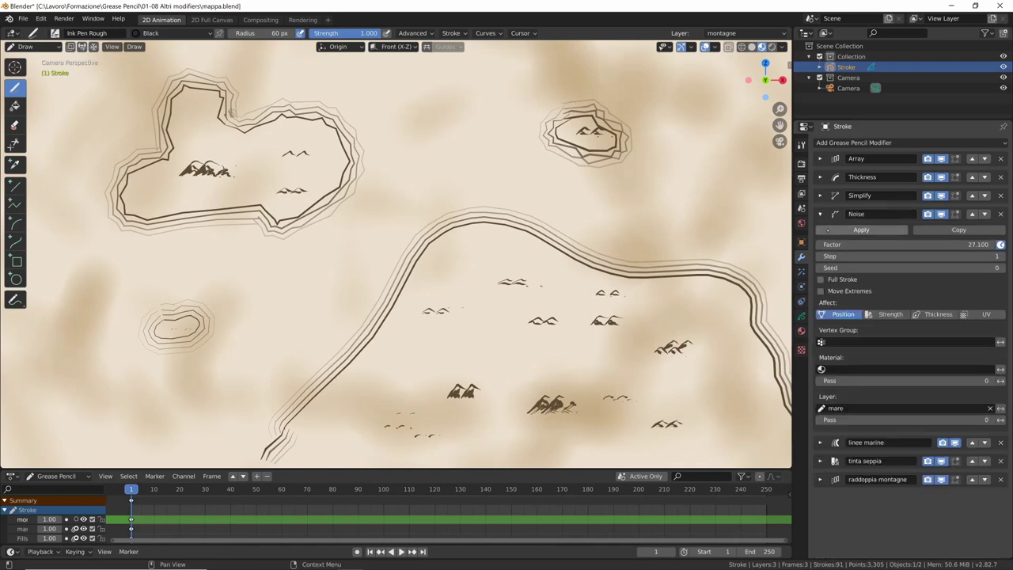
pyautogui.click(820, 195)
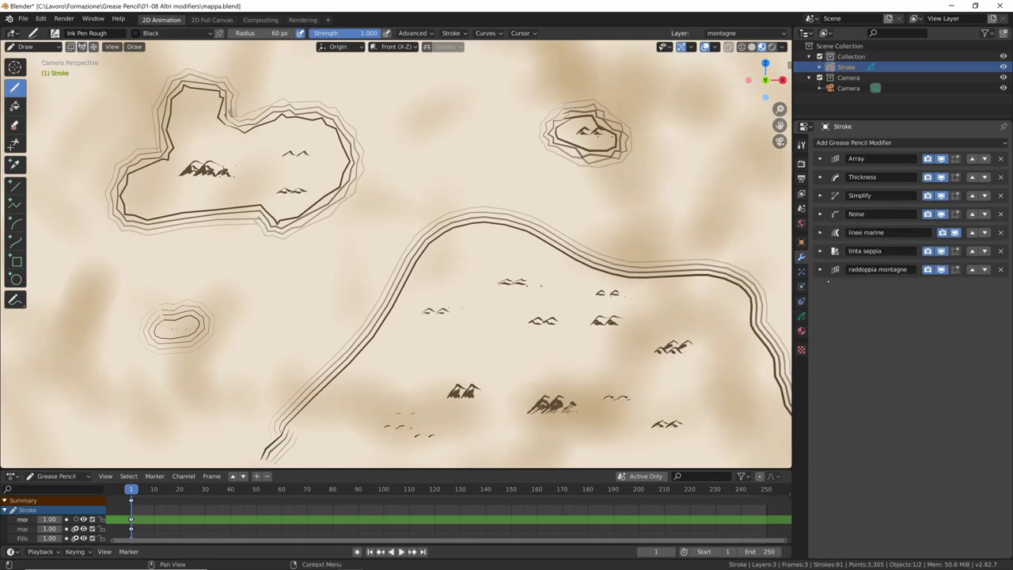
pyautogui.click(899, 144)
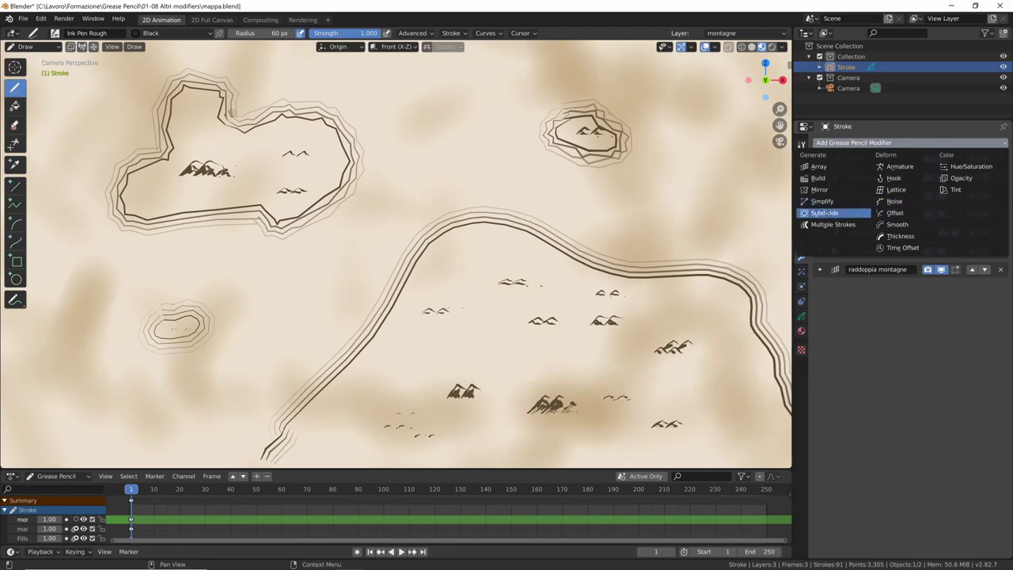
# Step: Add a level 2 Subdivision modifier on the mare layer below Noise, then save mappa.blend
pyautogui.click(823, 213)
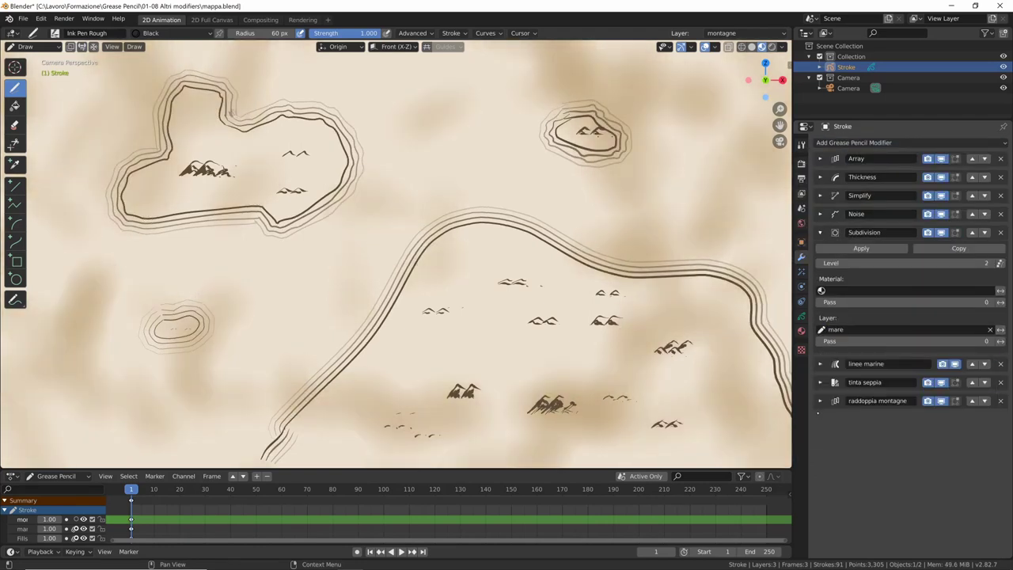
pyautogui.hotkey('ctrl', 'z')
pyautogui.hotkey('ctrl', 'z')
pyautogui.hotkey('ctrl', 'z')
pyautogui.click(972, 251)
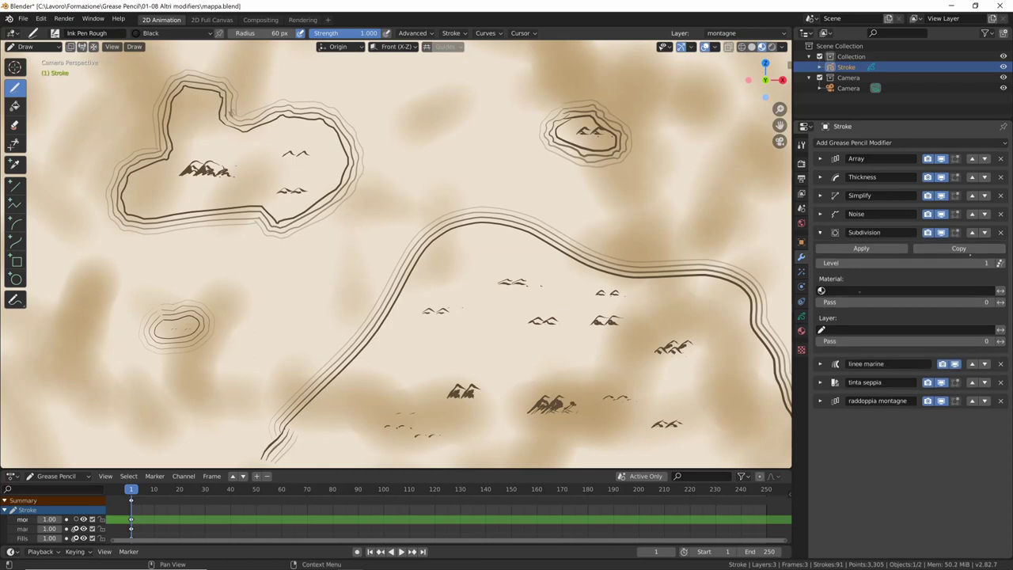
pyautogui.hotkey('ctrl', 'shift', 'z')
pyautogui.hotkey('ctrl', 'shift', 'z')
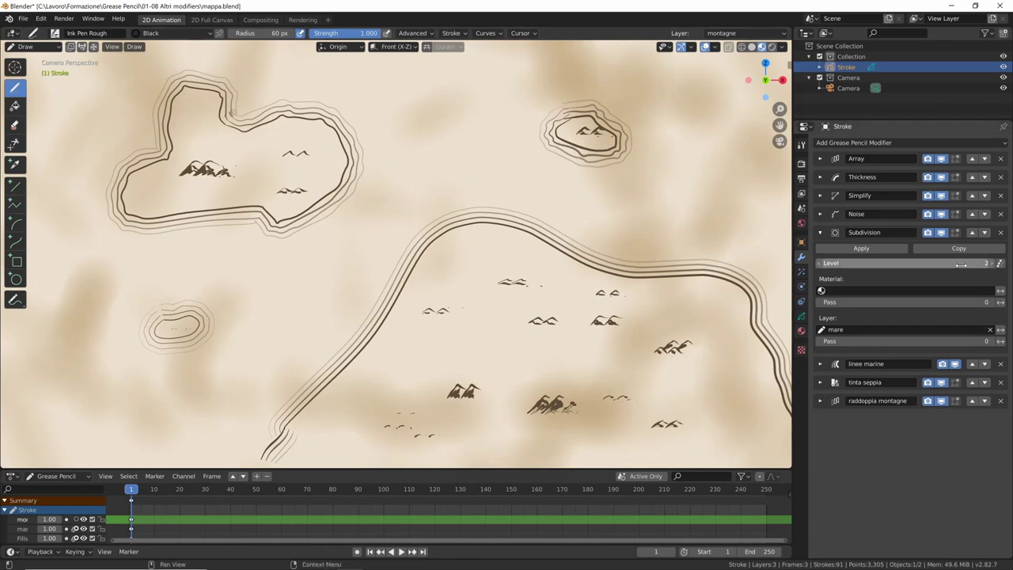
pyautogui.click(988, 263)
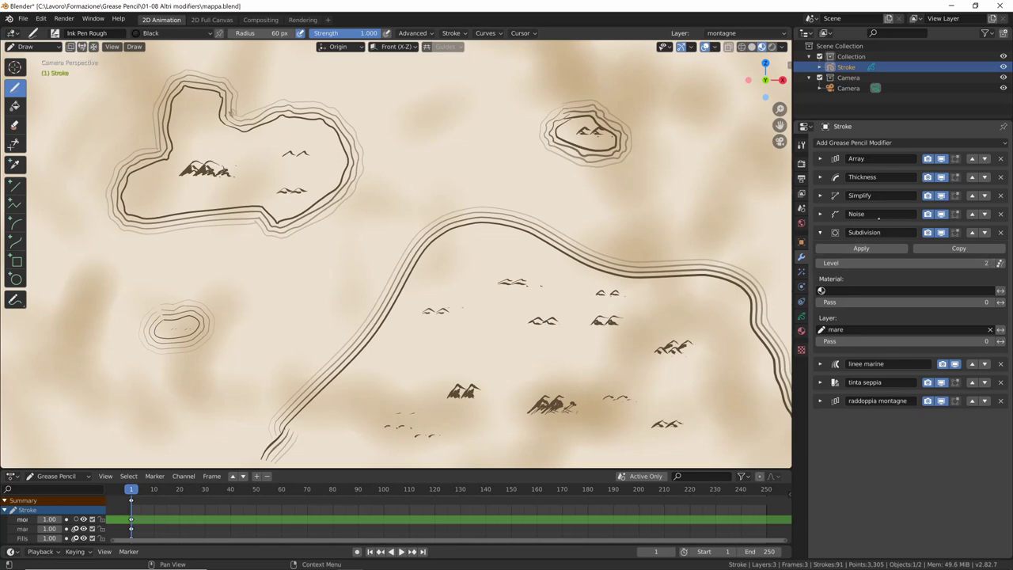
pyautogui.click(820, 232)
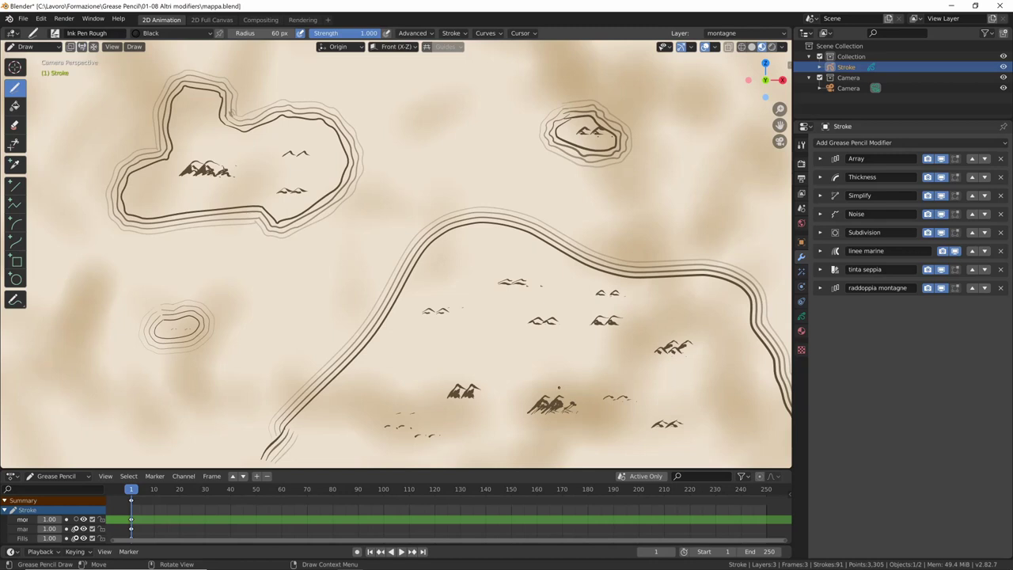
pyautogui.hotkey('ctrl', 's')
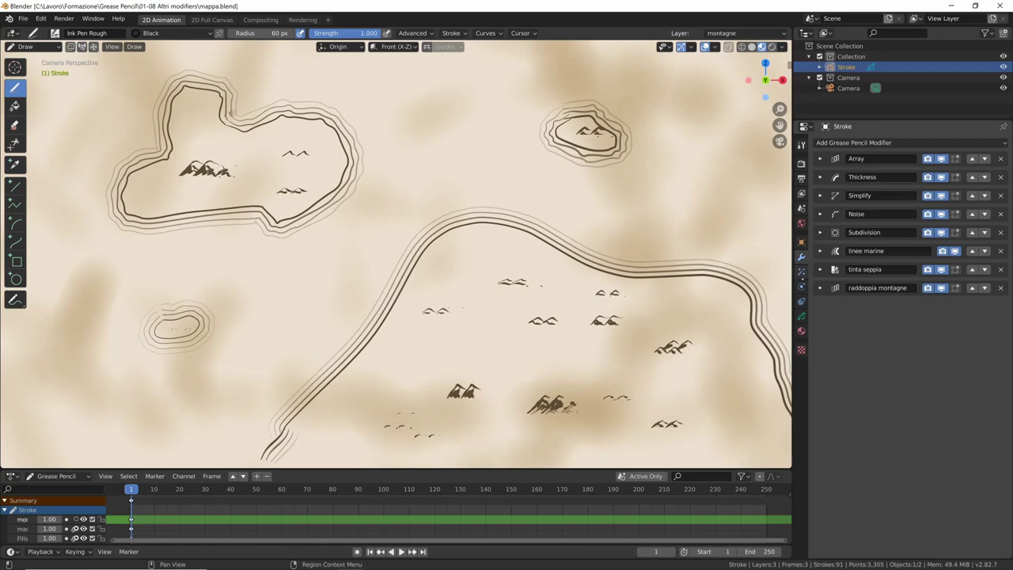
# Step: Add a new grease pencil layer named 'isole' and move it below mare
pyautogui.click(801, 315)
pyautogui.click(841, 142)
pyautogui.press('Return')
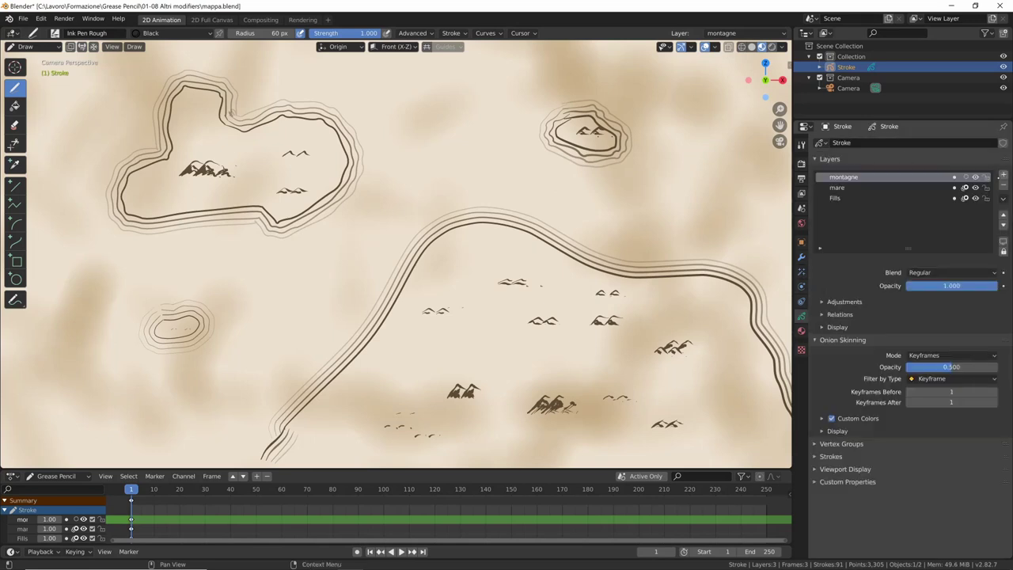
pyautogui.click(1002, 174)
pyautogui.doubleClick(842, 177)
pyautogui.press('BackSpace')
pyautogui.write('isole')
pyautogui.press('Return')
pyautogui.click(1003, 225)
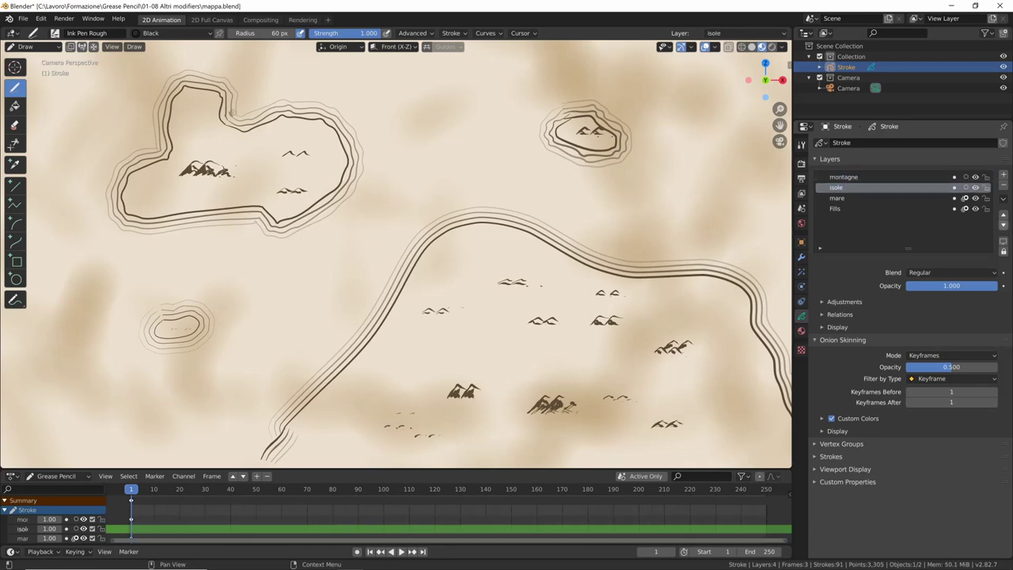
pyautogui.click(1004, 225)
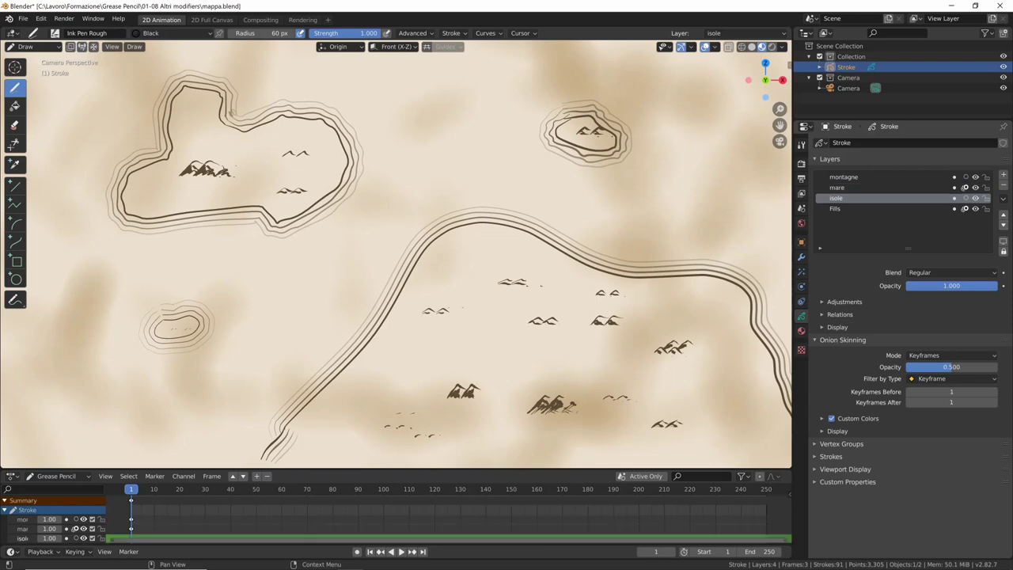
# Step: Hide the montagne layer and pick the Fill tool with the Grey material
pyautogui.click(975, 177)
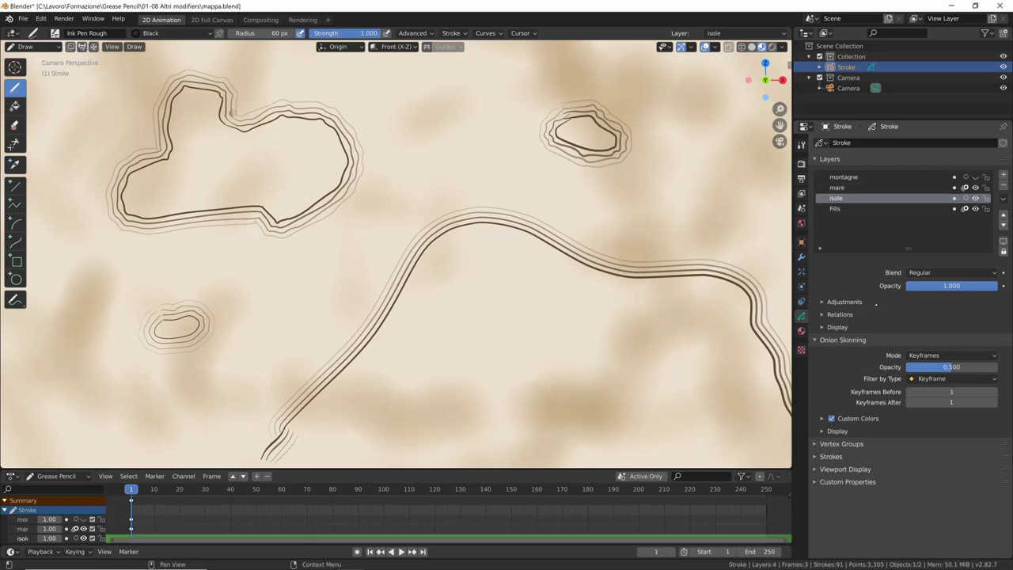
pyautogui.click(14, 106)
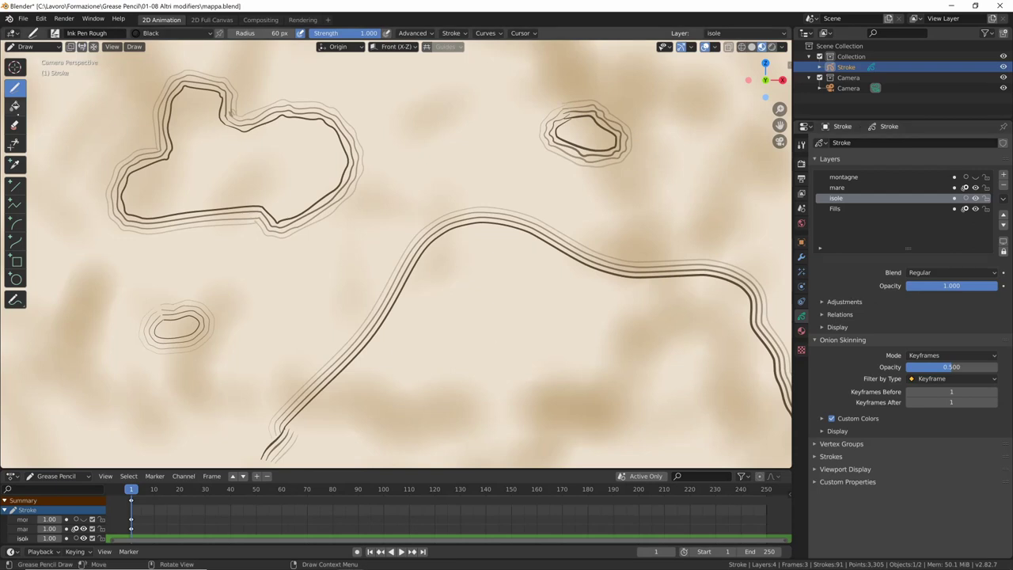
pyautogui.click(212, 34)
pyautogui.click(144, 77)
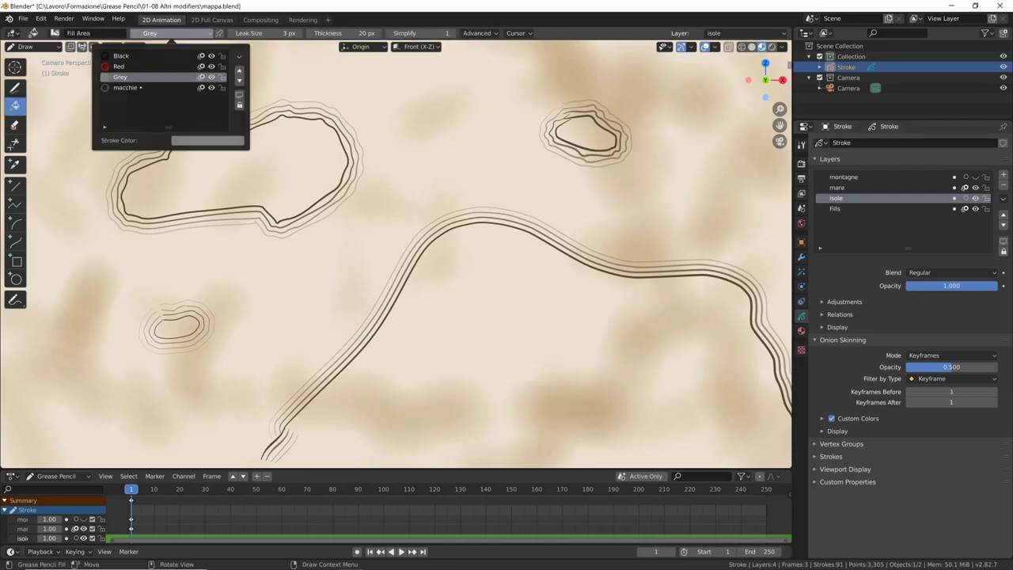
# Step: Fill the large island, the small left island and the top-right island with grey
pyautogui.click(294, 171)
pyautogui.click(171, 325)
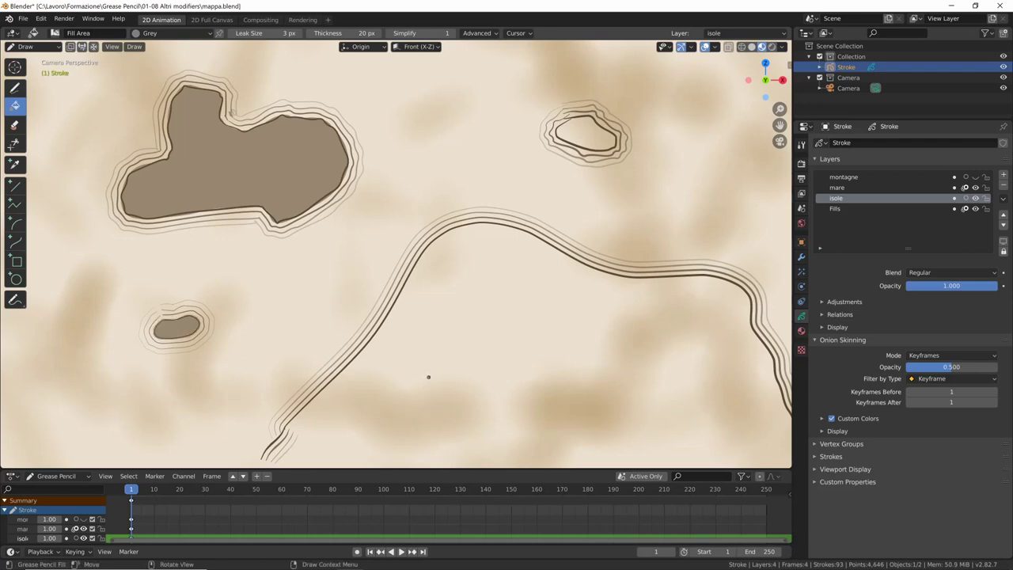
pyautogui.click(417, 409)
pyautogui.click(590, 137)
# Step: Close the mainland's bottom with a boundary line and fill the mainland grey
pyautogui.keyDown('ctrl'); pyautogui.moveTo(588, 340); pyautogui.dragTo(365, 412, button='middle'); pyautogui.keyUp('ctrl')
pyautogui.moveTo(315, 381)
pyautogui.keyDown('alt'); pyautogui.mouseDown()
pyautogui.moveTo(325, 433)
pyautogui.moveTo(683, 383)
pyautogui.mouseUp(); pyautogui.keyUp('alt')
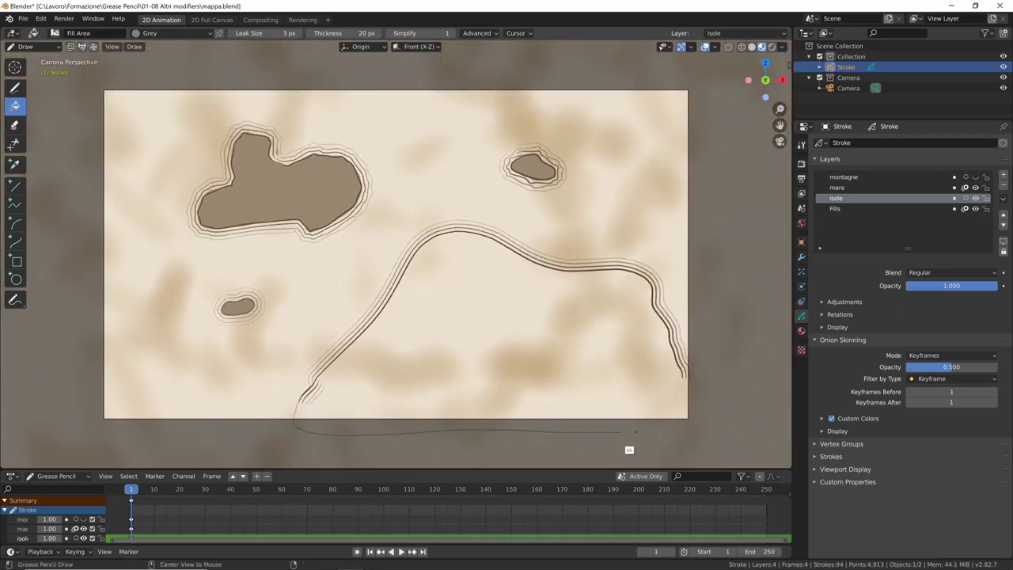
pyautogui.click(599, 380)
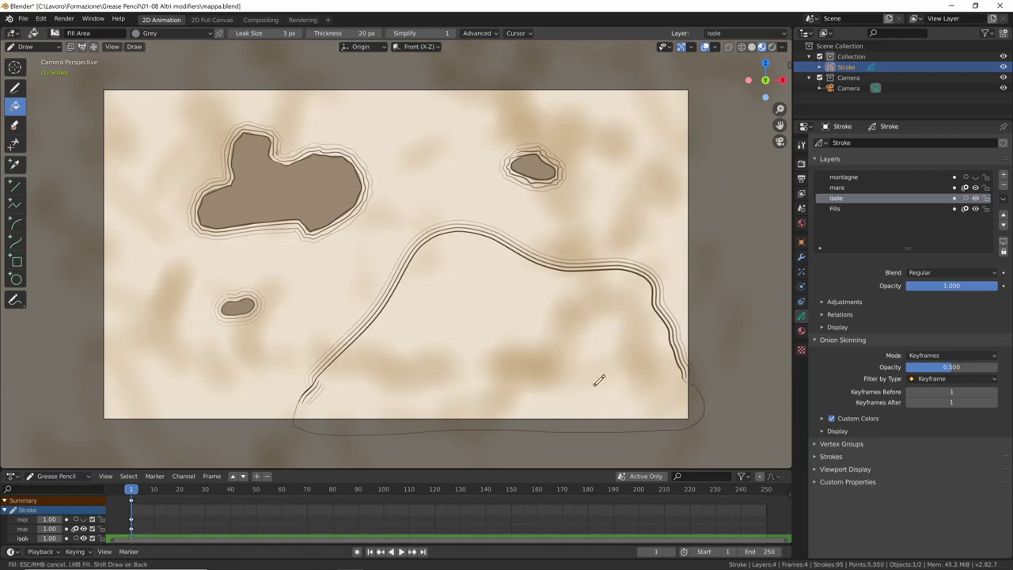
pyautogui.scroll(1, 489, 393)
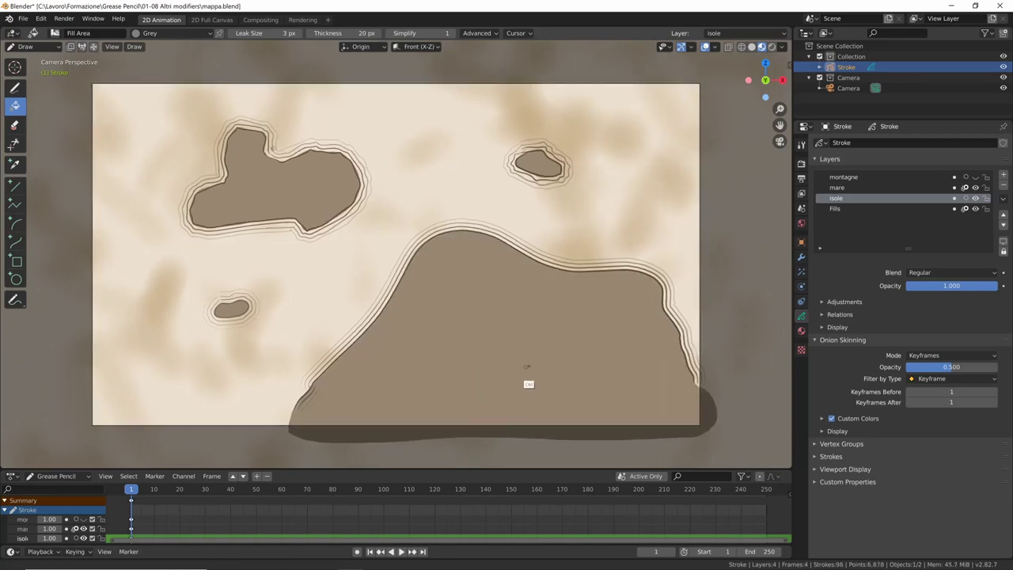
pyautogui.scroll(1, 525, 385)
pyautogui.scroll(2, 697, 332)
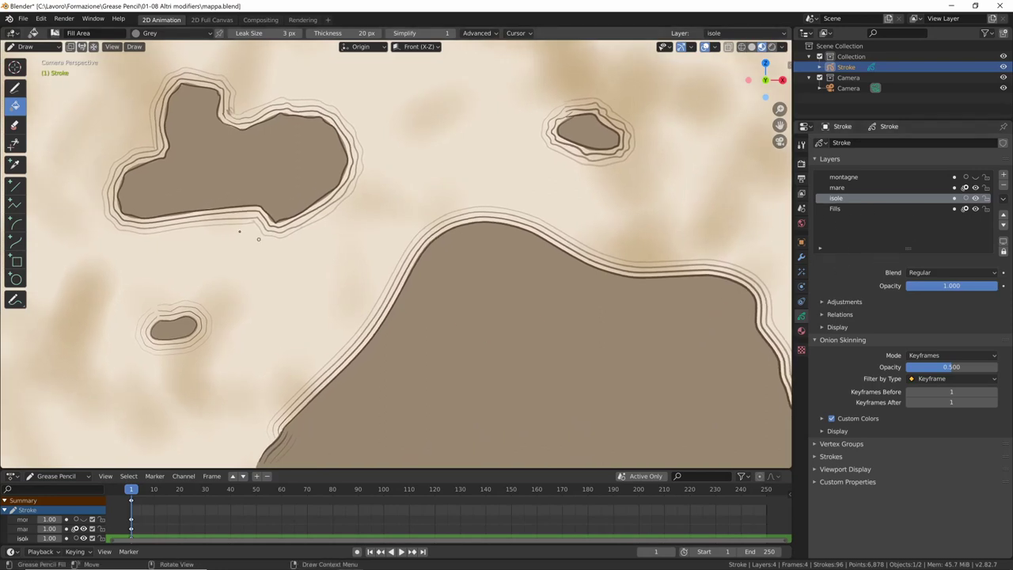
pyautogui.click(15, 87)
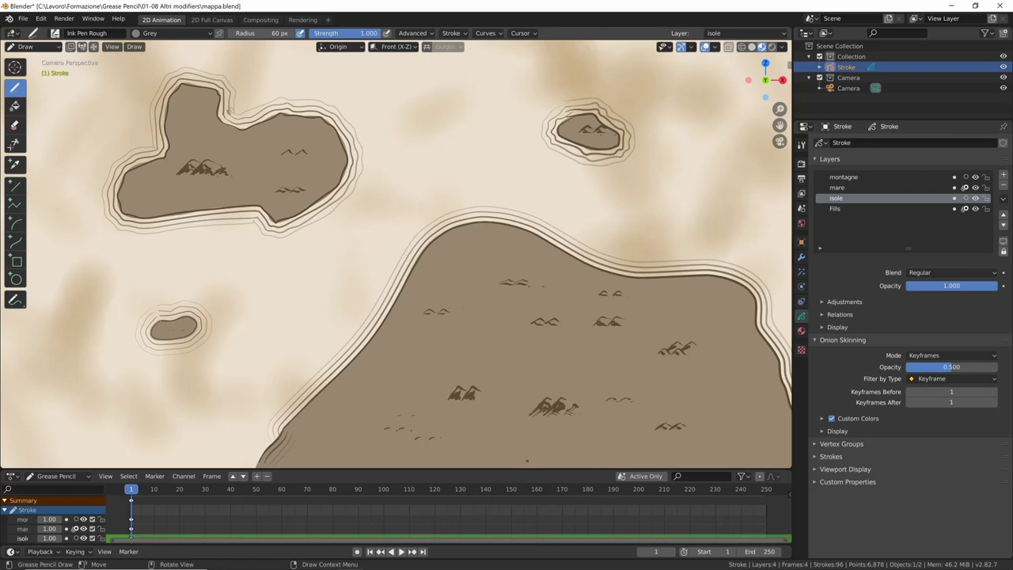
# Step: Lighten the Grey material's fill colour and make its stroke colour semi-transparent
pyautogui.click(800, 331)
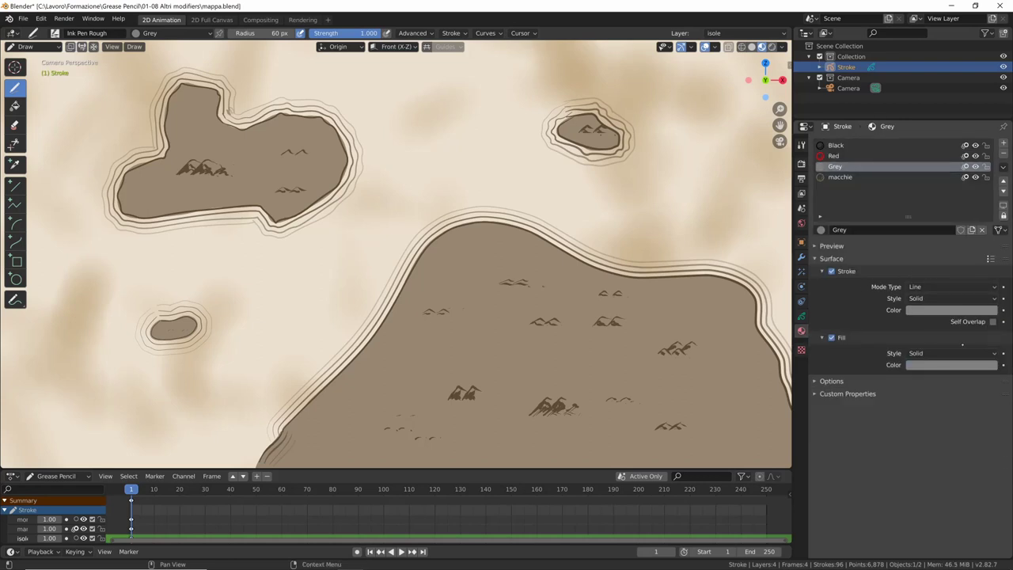
pyautogui.click(957, 365)
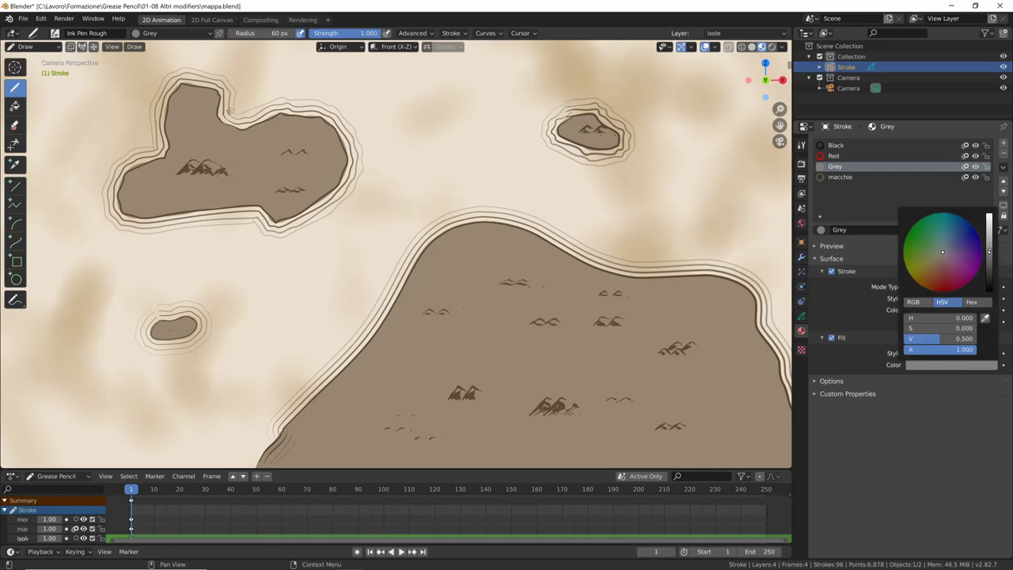
pyautogui.moveTo(989, 252); pyautogui.dragTo(989, 234)
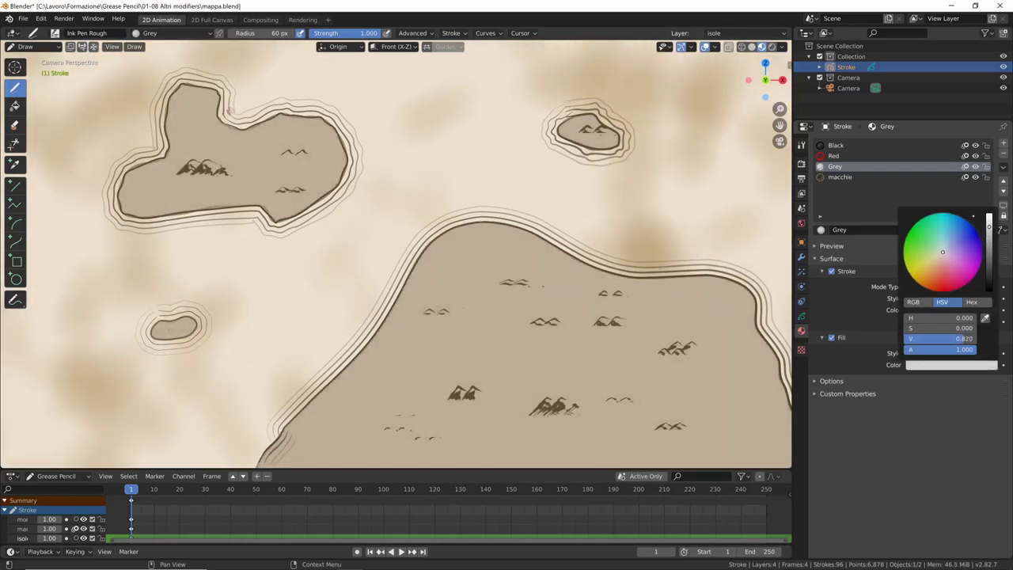
pyautogui.click(949, 310)
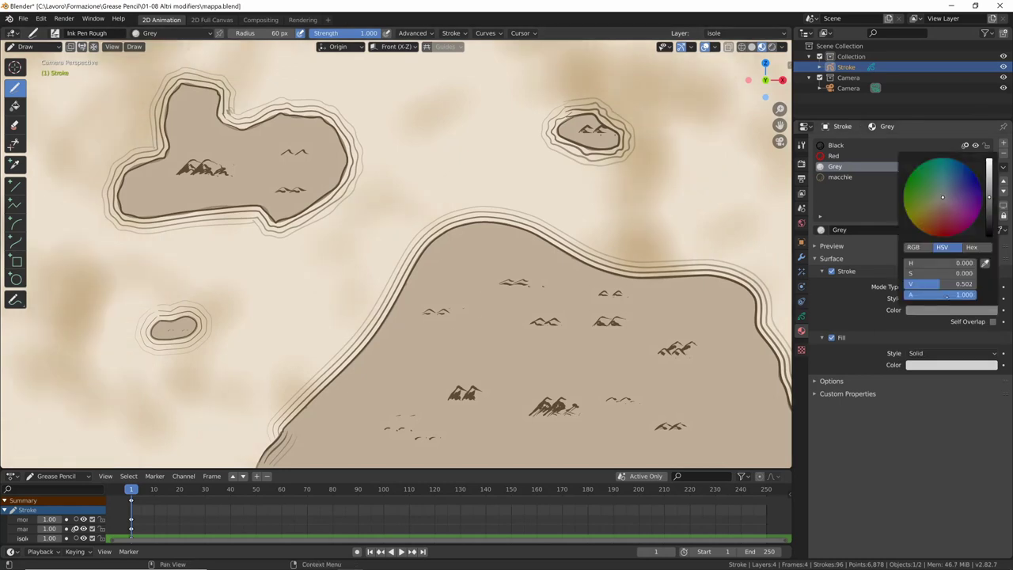
pyautogui.moveTo(959, 295); pyautogui.dragTo(934, 294)
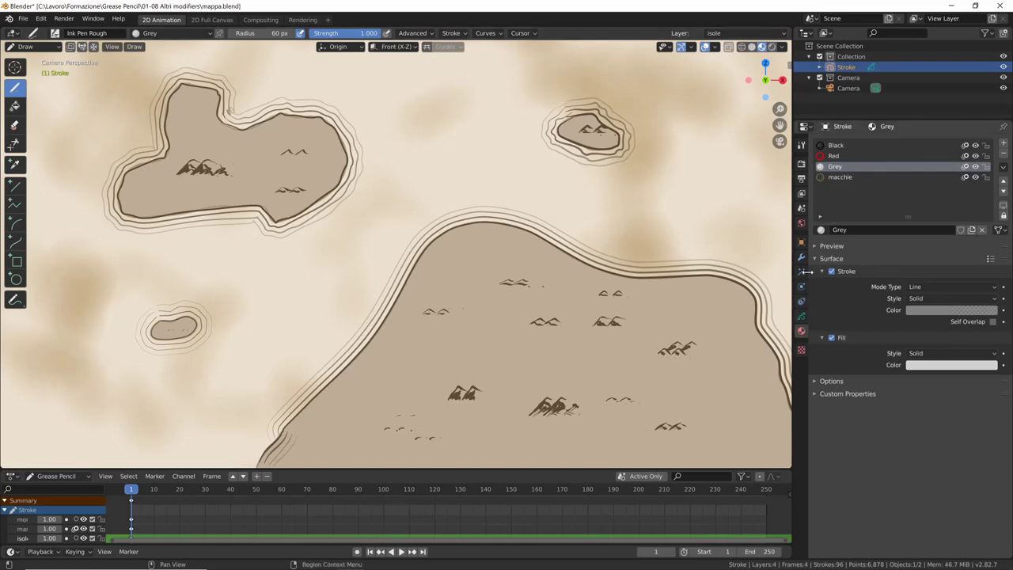
pyautogui.click(801, 257)
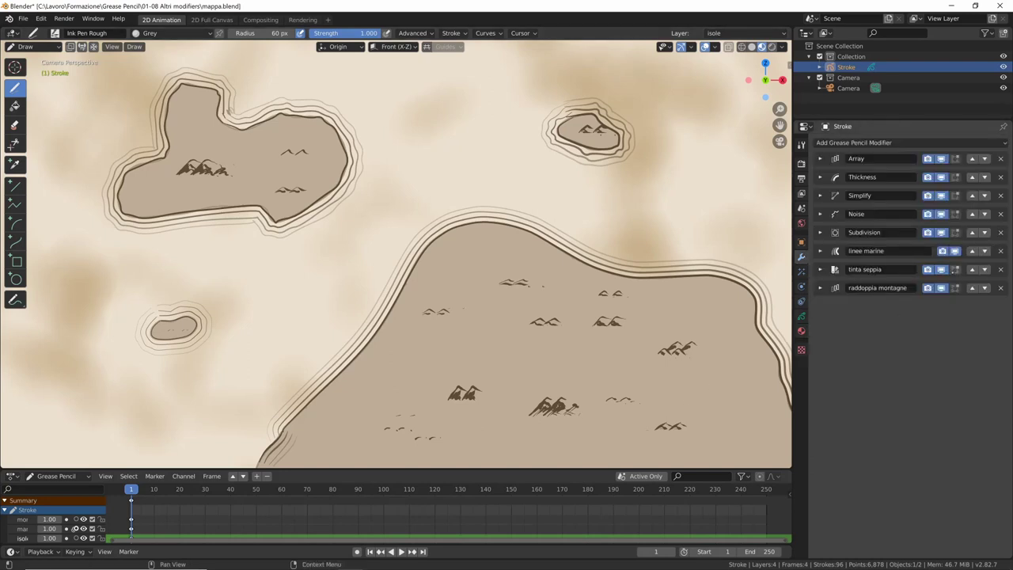
# Step: Toggle the tinta seppia tint off and back on to compare, then save mappa.blend
pyautogui.click(941, 269)
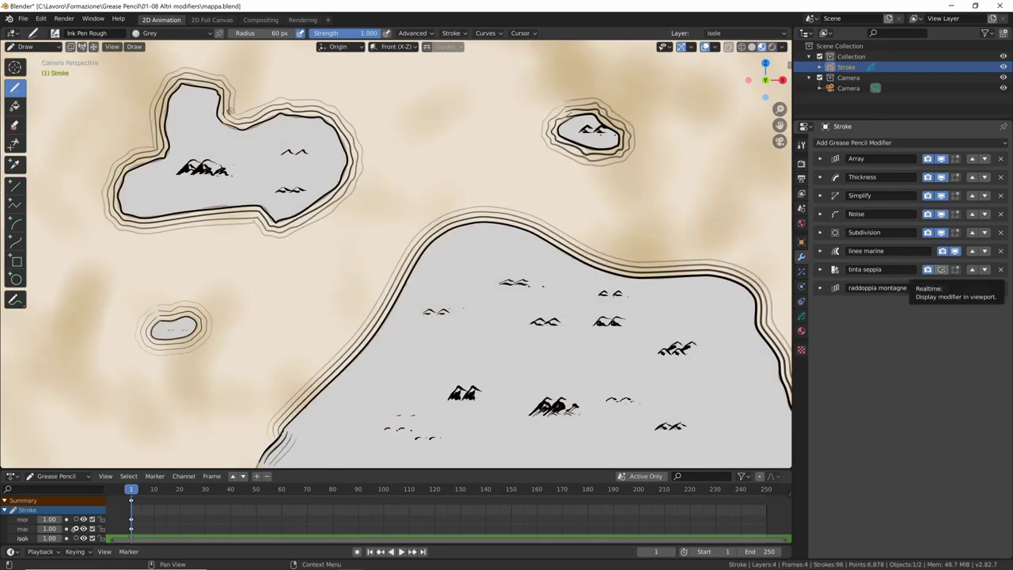
pyautogui.click(941, 269)
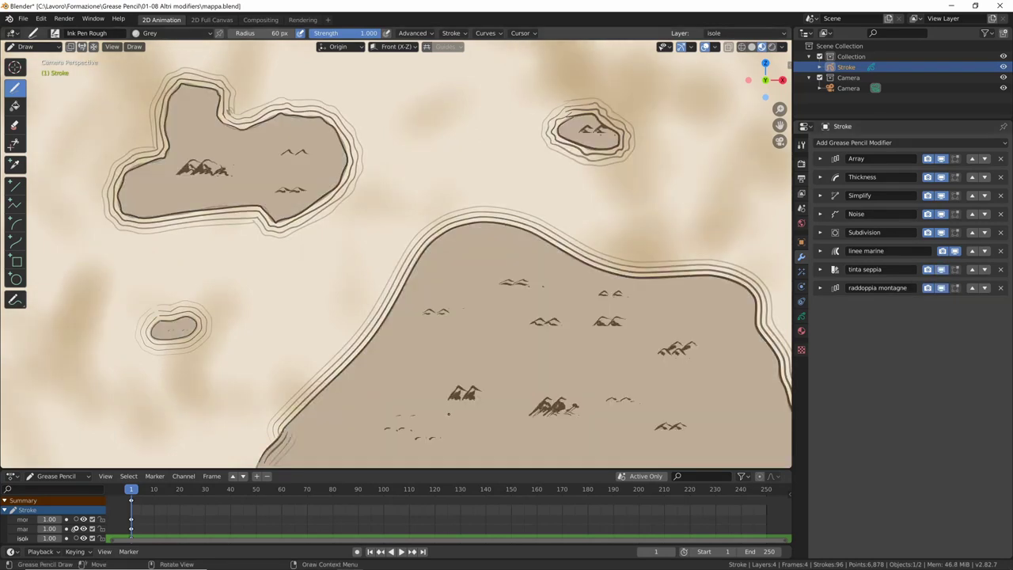
pyautogui.hotkey('ctrl', 's')
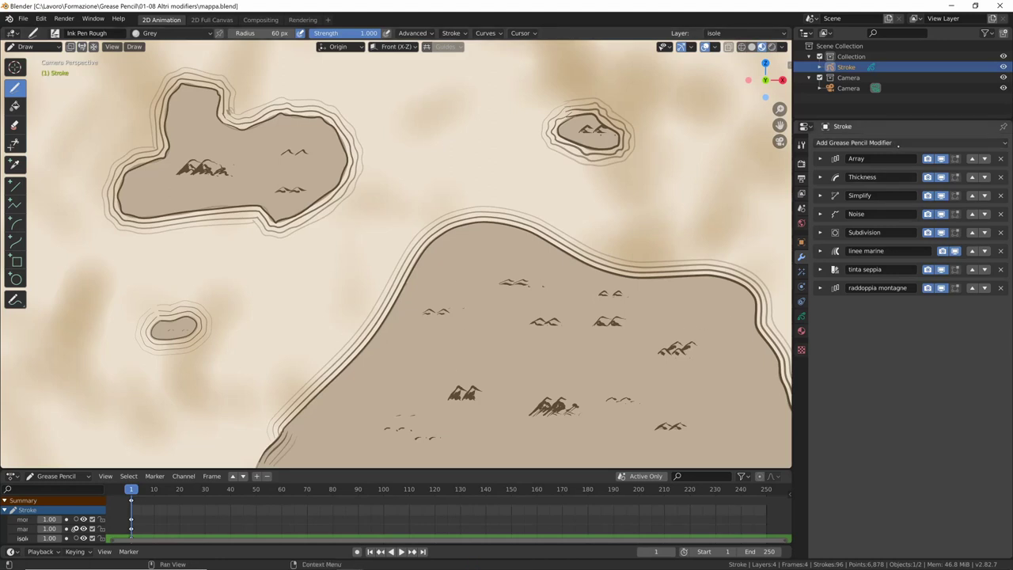
# Step: Add a Mirror modifier at the end of the stack, disabled in the viewport
pyautogui.click(716, 47)
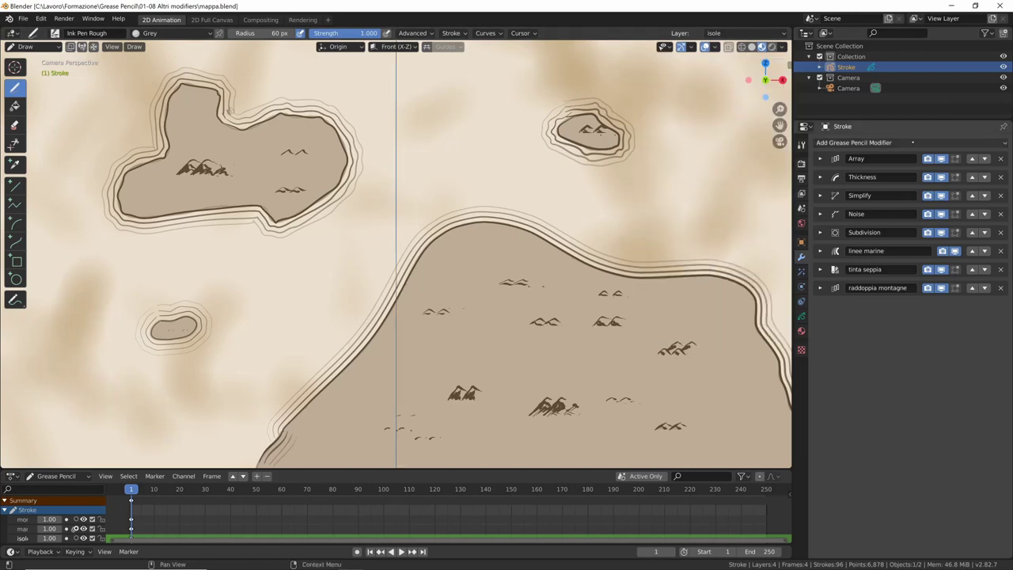
pyautogui.click(919, 143)
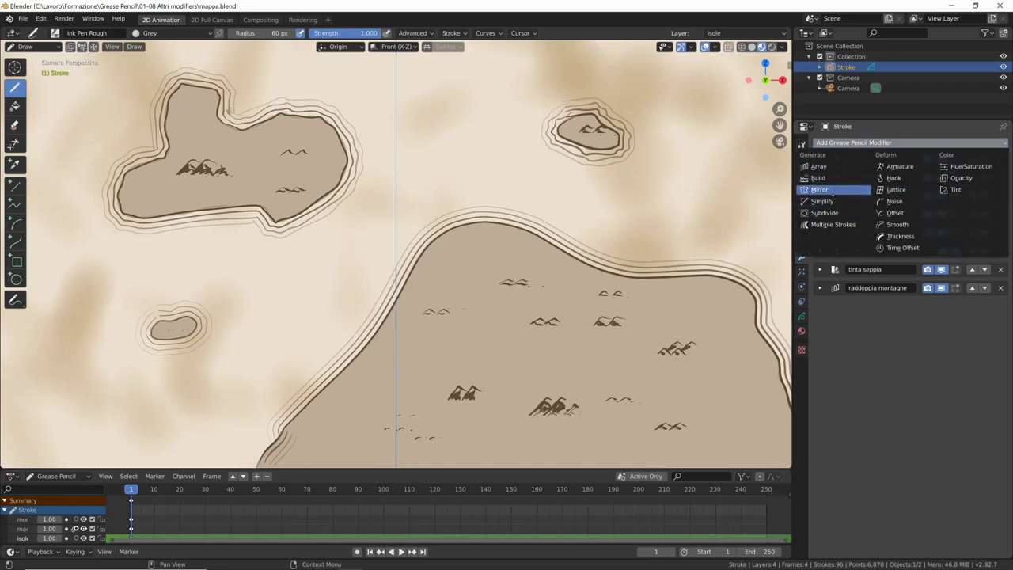
pyautogui.click(820, 190)
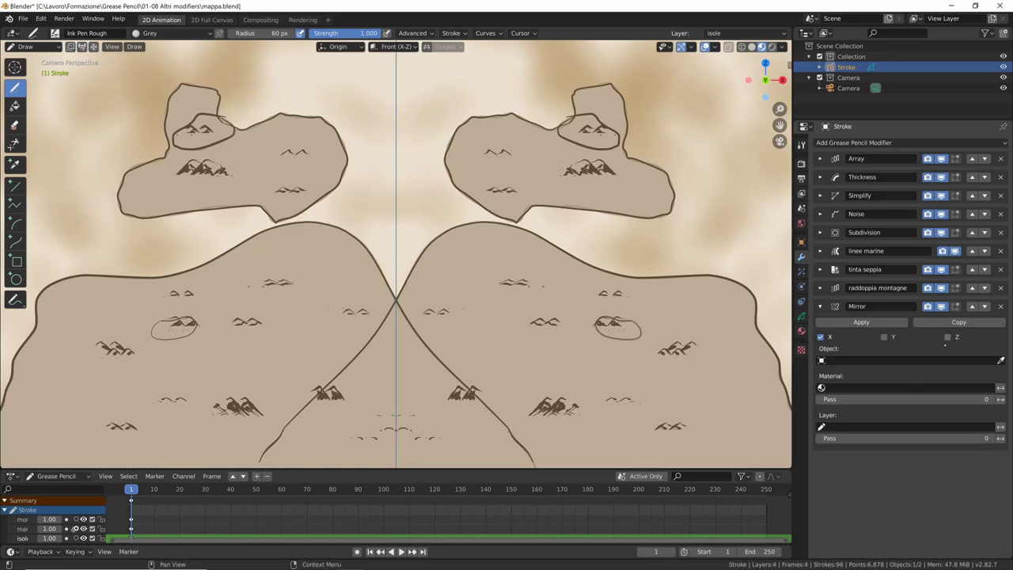
pyautogui.click(941, 306)
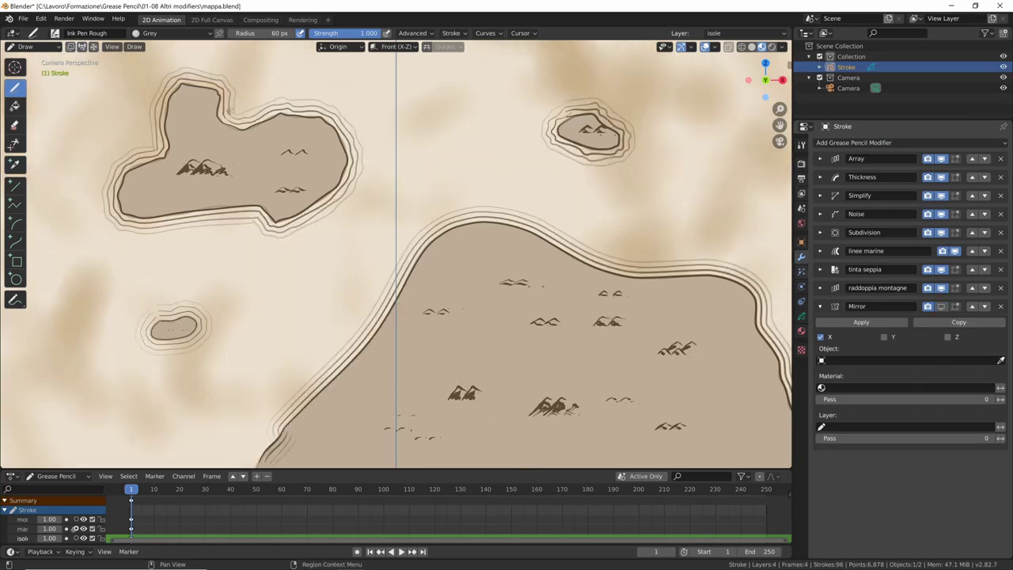
# Step: Add a new layer named 'rosa dei venti' above the montagne layer
pyautogui.click(801, 316)
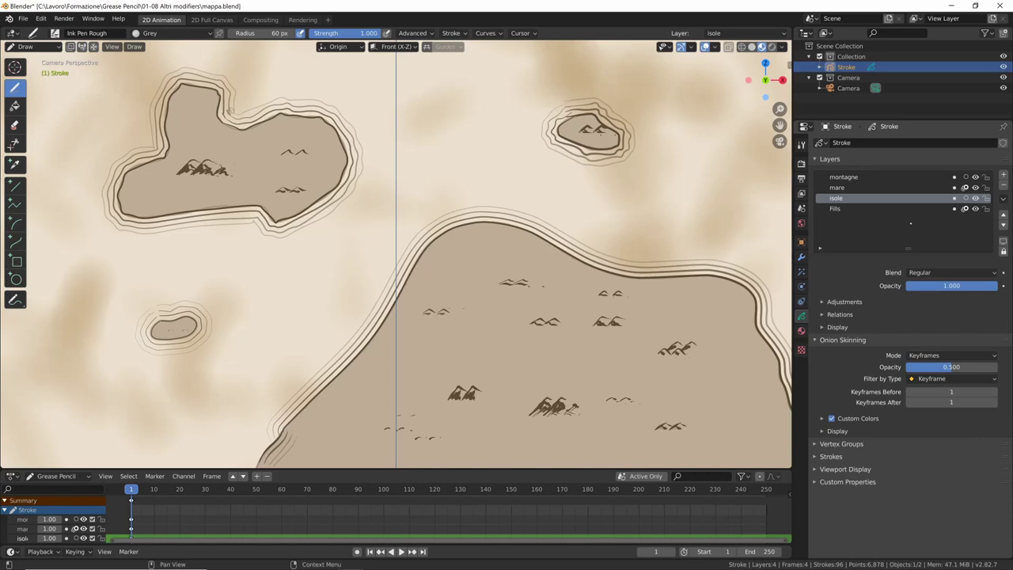
pyautogui.click(843, 176)
pyautogui.click(1003, 174)
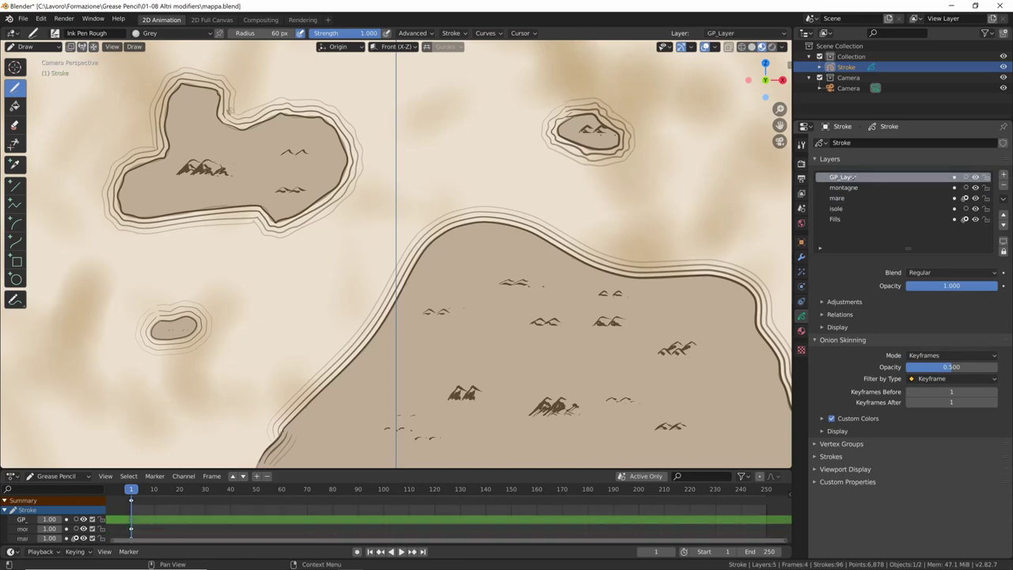
pyautogui.write('rosa')
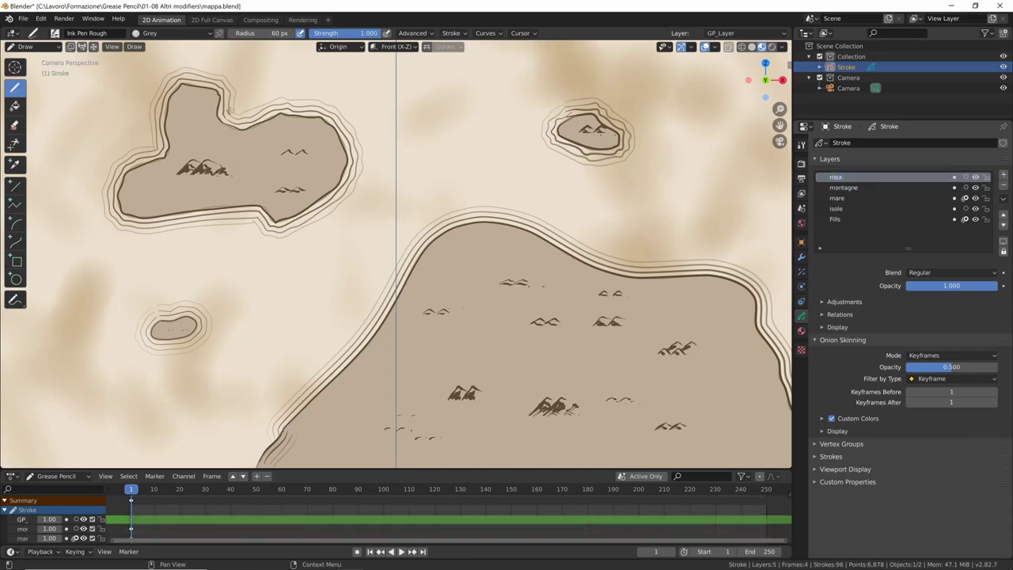
pyautogui.write('ti')
pyautogui.press('Return')
# Step: Limit the Mirror modifier to the rosa dei venti layer and pick the Line tool
pyautogui.click(801, 331)
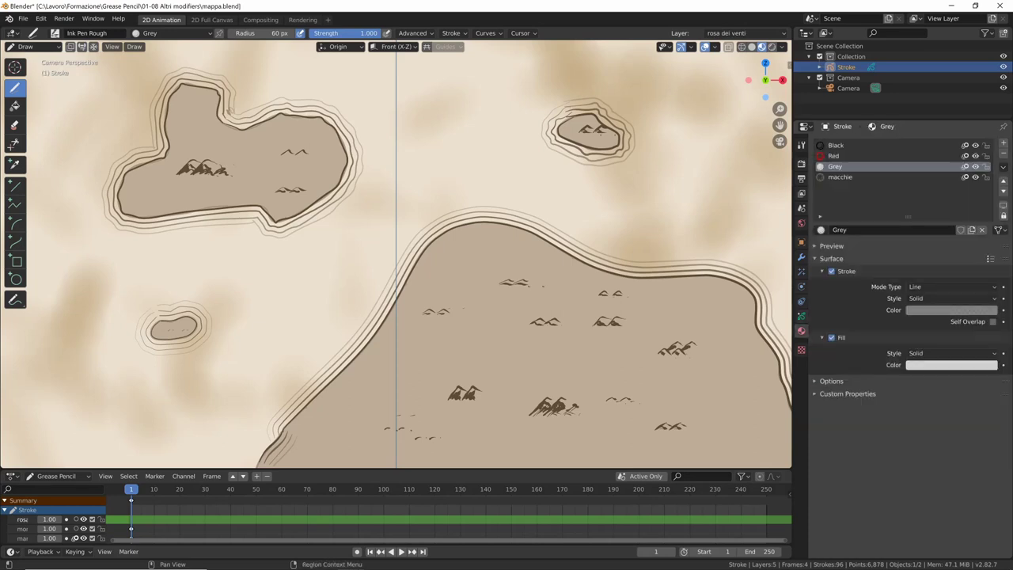
pyautogui.click(800, 257)
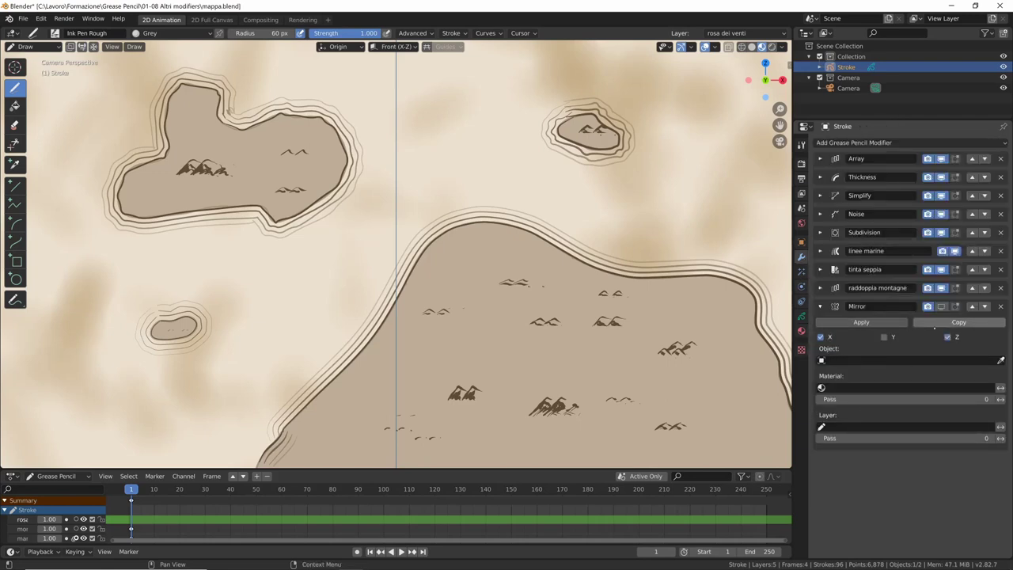
pyautogui.click(846, 428)
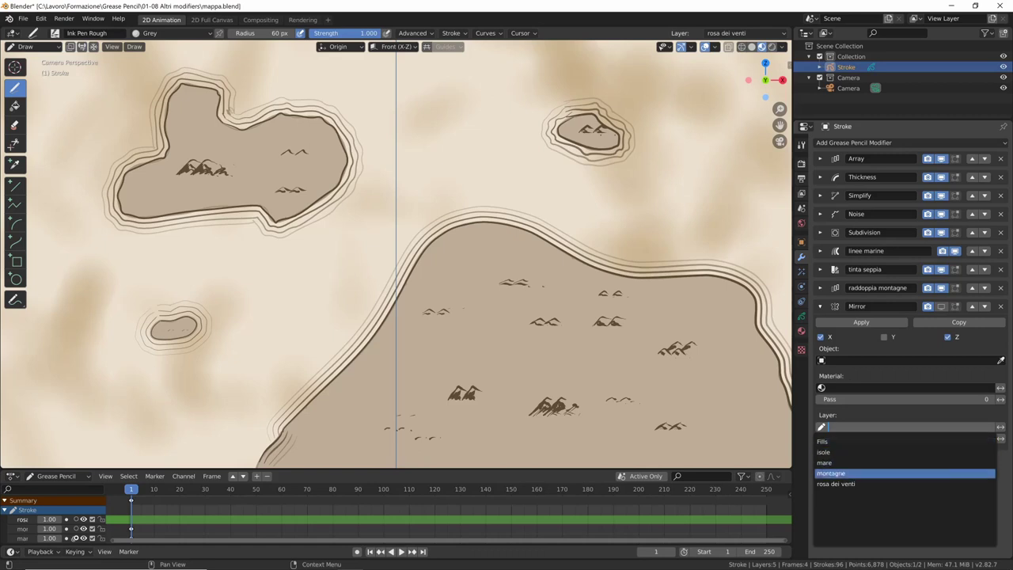
pyautogui.click(823, 483)
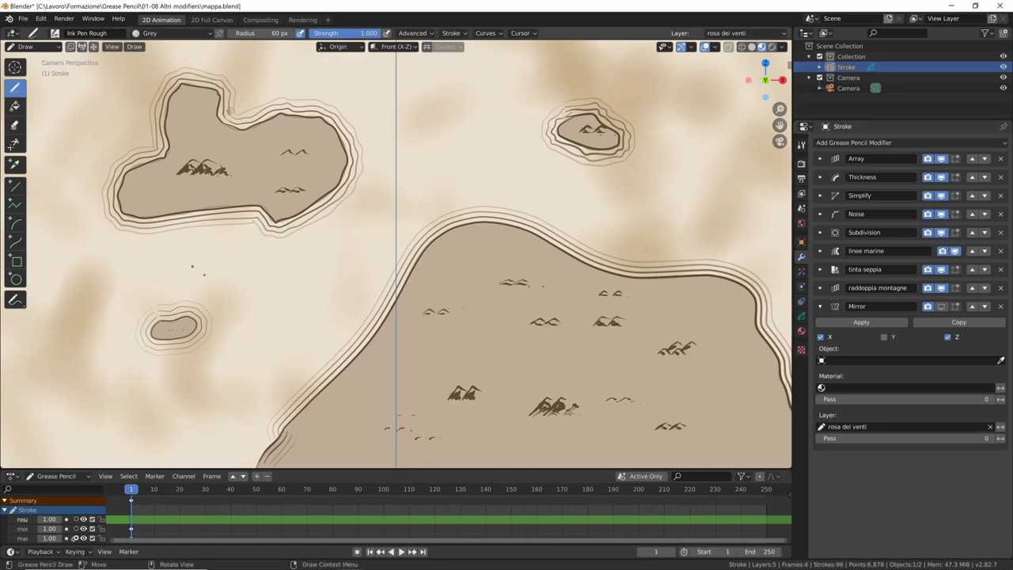
pyautogui.click(14, 184)
pyautogui.click(170, 33)
# Step: With Black material and the thin Pen brush, draw a diagonal line left of centre
pyautogui.click(126, 63)
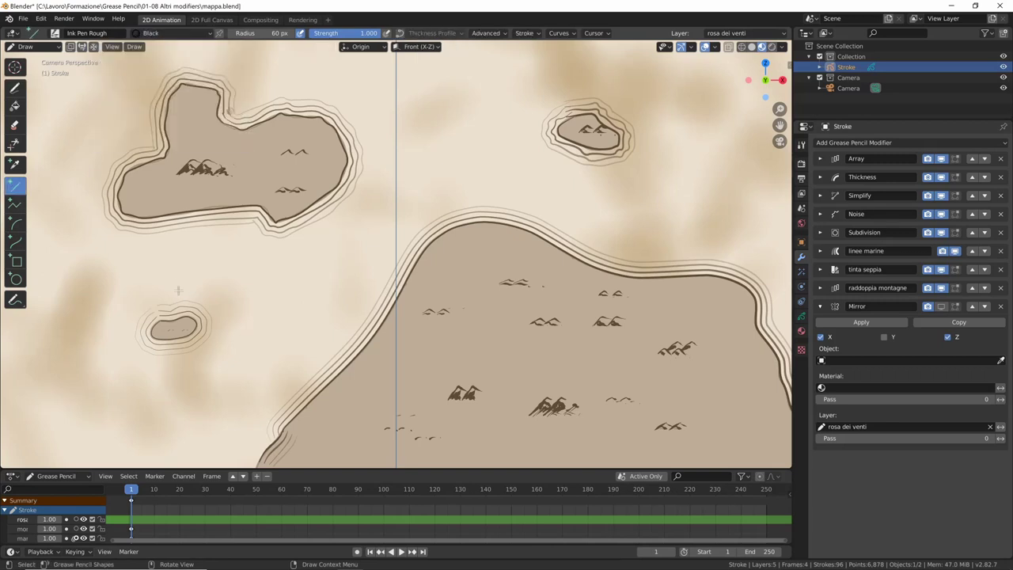
pyautogui.click(79, 33)
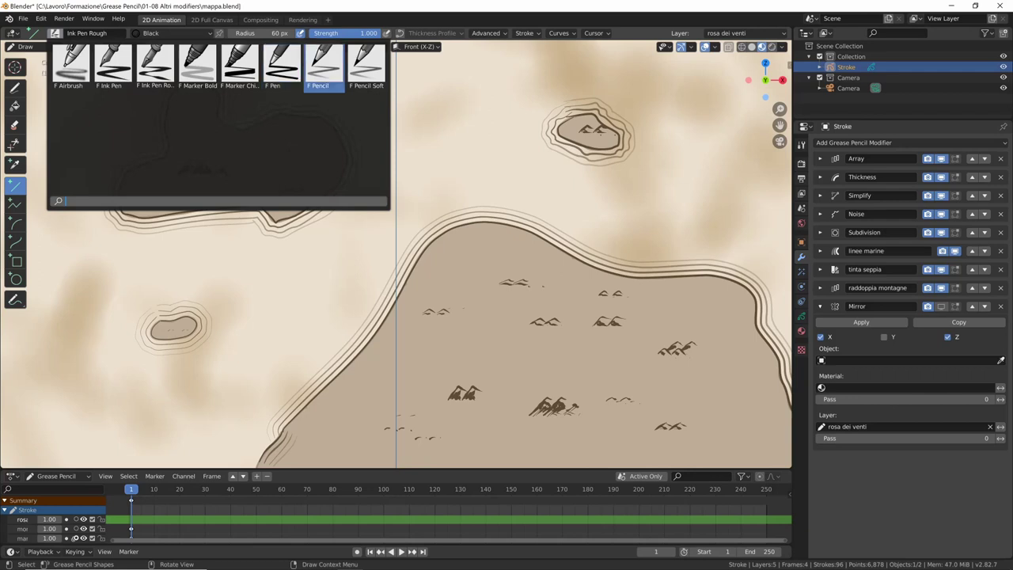
pyautogui.click(287, 71)
pyautogui.moveTo(393, 144); pyautogui.dragTo(345, 263)
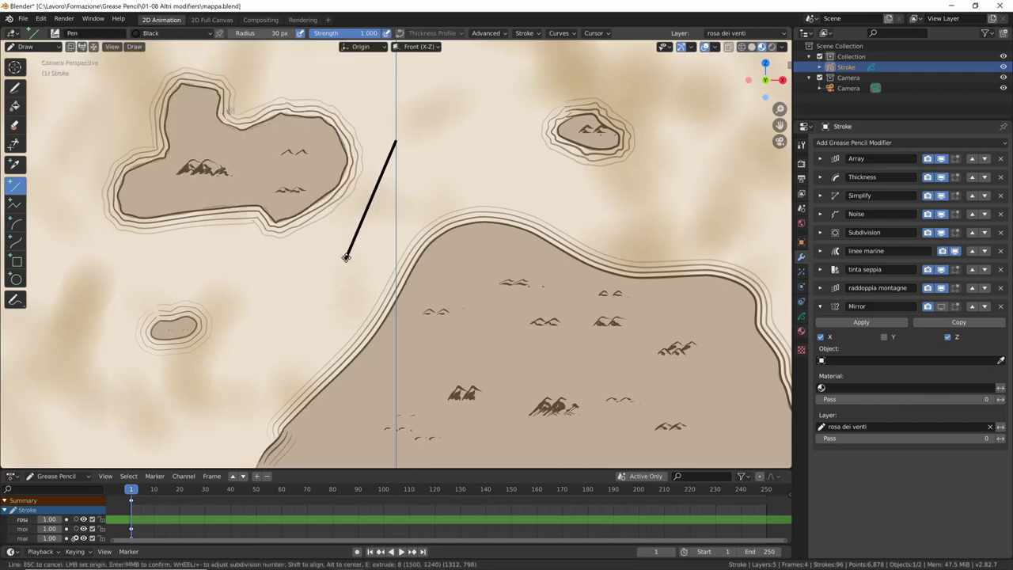
pyautogui.press('Return')
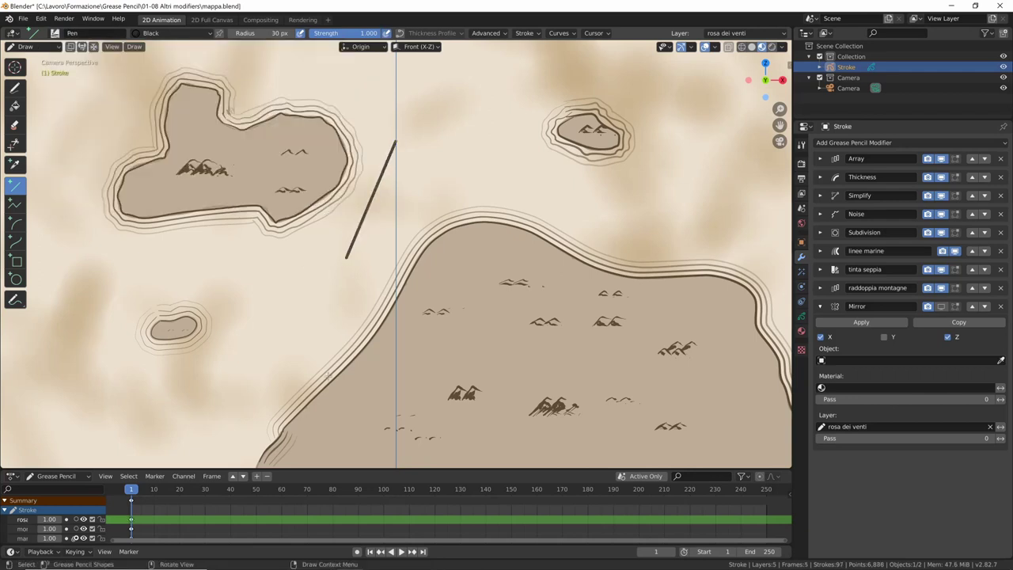
# Step: Show Mirror in the viewport and redraw the kite: top-to-left, vertical centre and closing lines
pyautogui.click(941, 306)
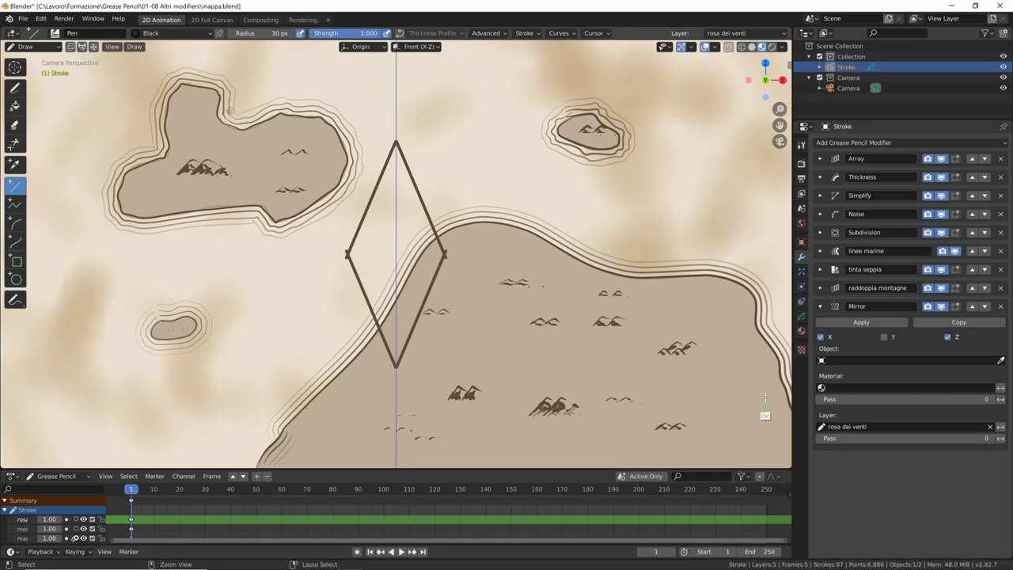
pyautogui.hotkey('ctrl', 'z')
pyautogui.hotkey('ctrl', 'z')
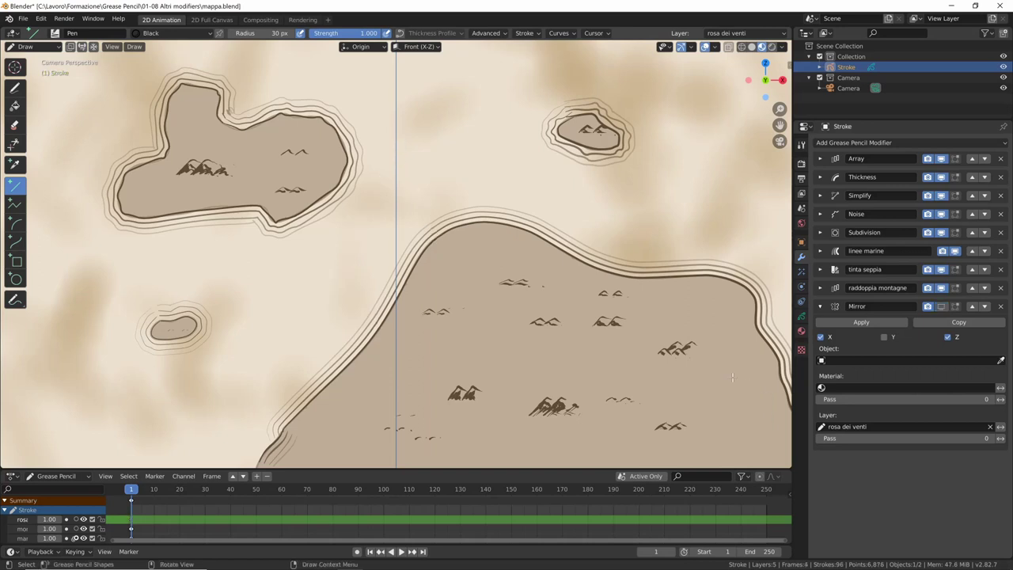
pyautogui.moveTo(396, 76); pyautogui.dragTo(357, 208)
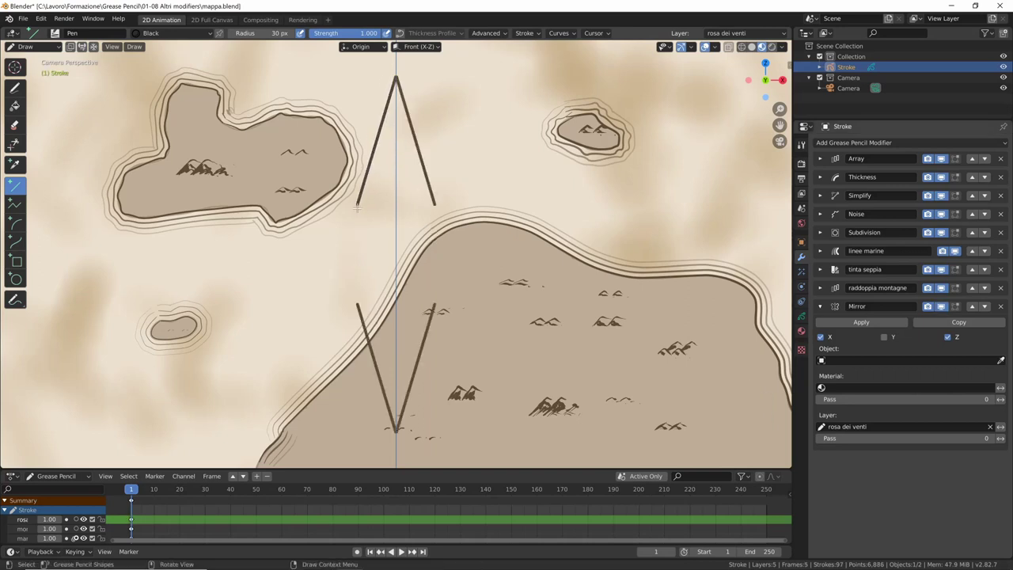
pyautogui.moveTo(395, 76); pyautogui.dragTo(395, 247)
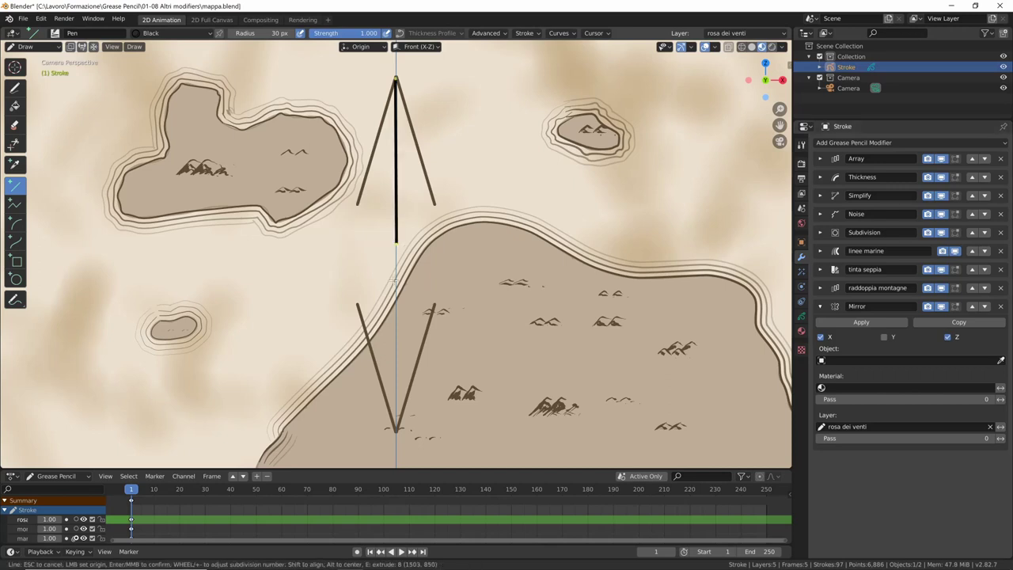
pyautogui.moveTo(357, 208); pyautogui.dragTo(396, 244)
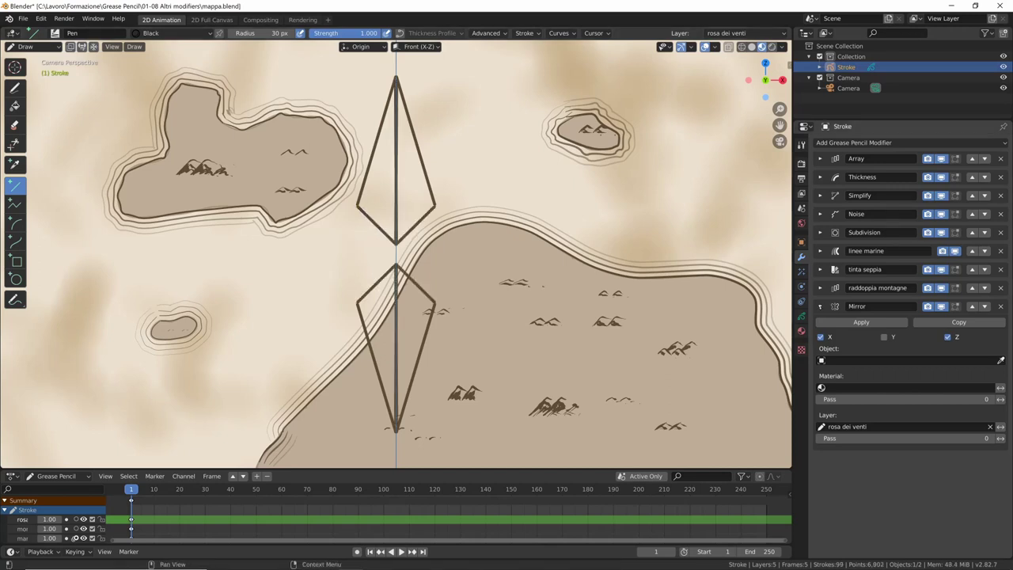
pyautogui.click(820, 306)
pyautogui.click(870, 143)
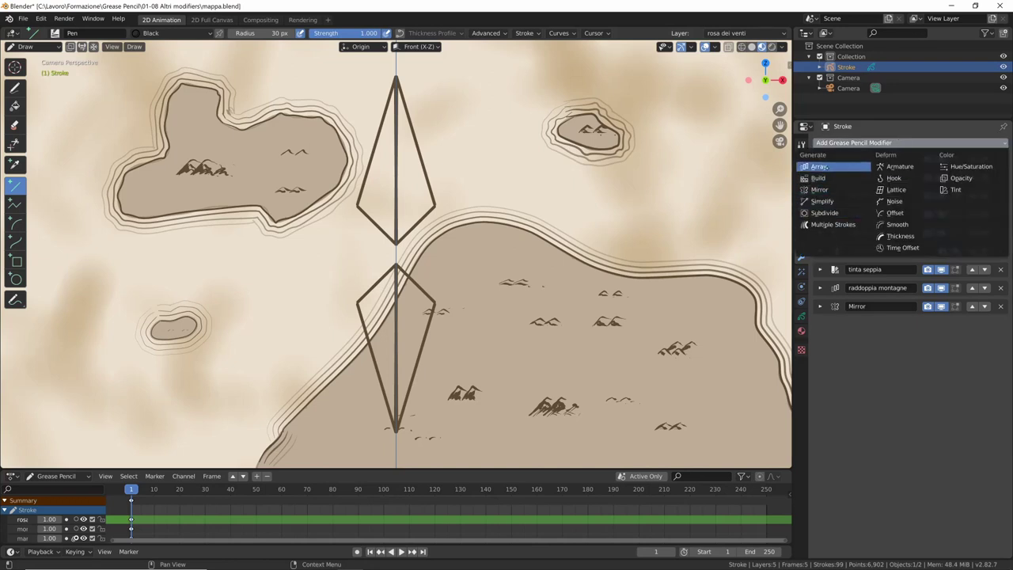
# Step: Add a second Array with X offset 0, limited to rosa dei venti, rotated 90° on Y
pyautogui.click(818, 167)
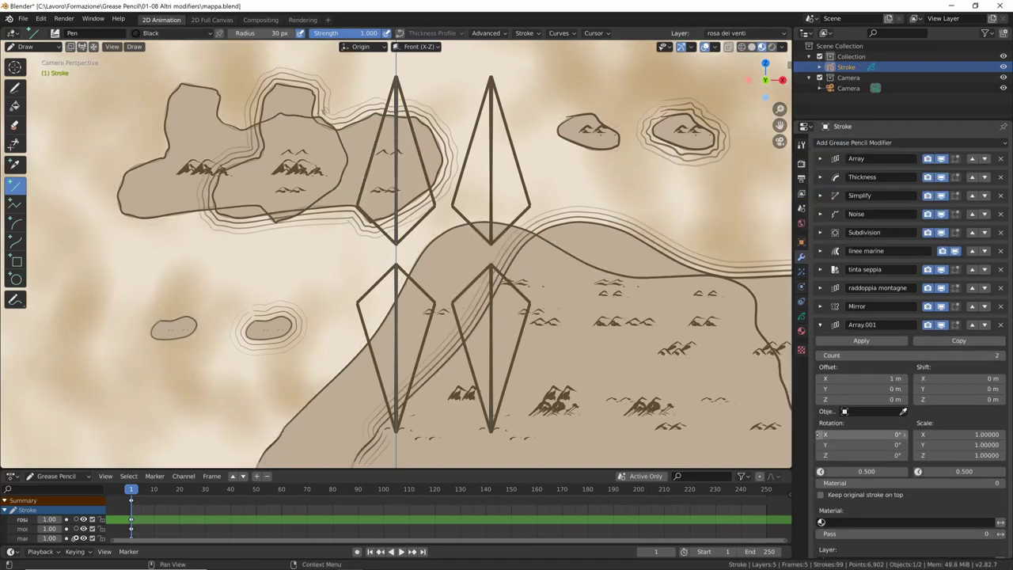
pyautogui.click(862, 378)
pyautogui.write('0')
pyautogui.press('Return')
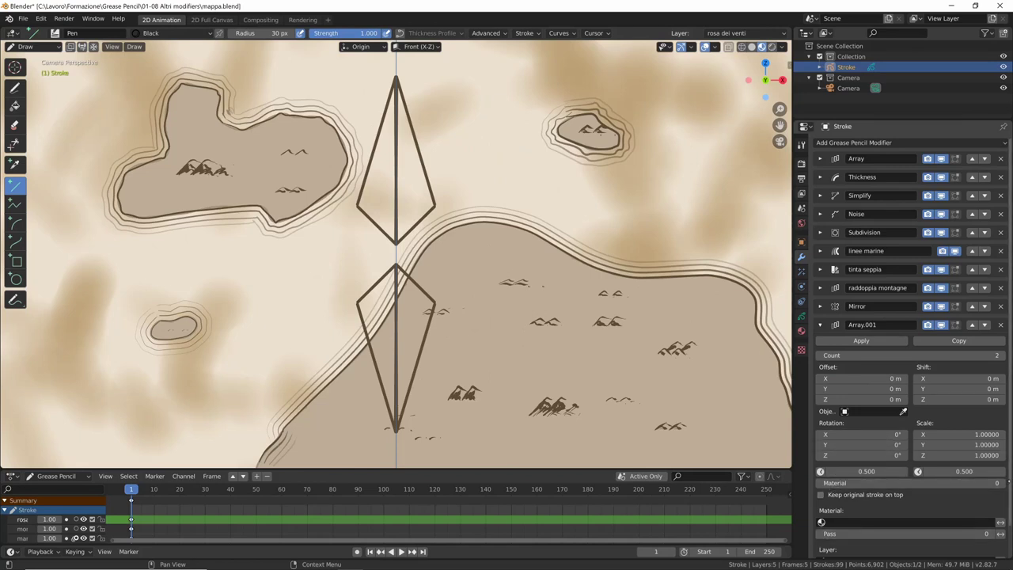
pyautogui.scroll(-2, 910, 443)
pyautogui.click(870, 529)
pyautogui.click(846, 457)
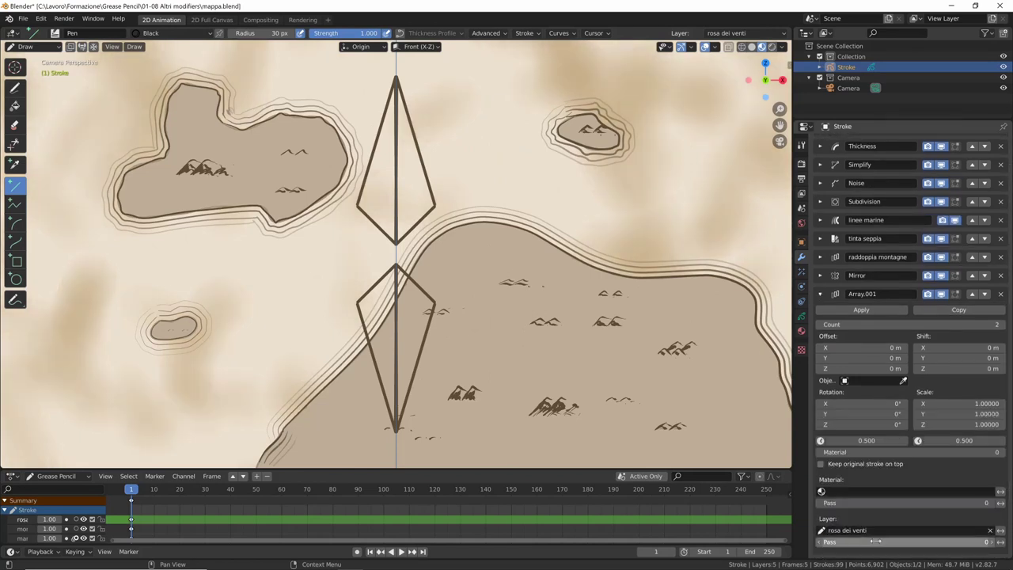
pyautogui.click(859, 414)
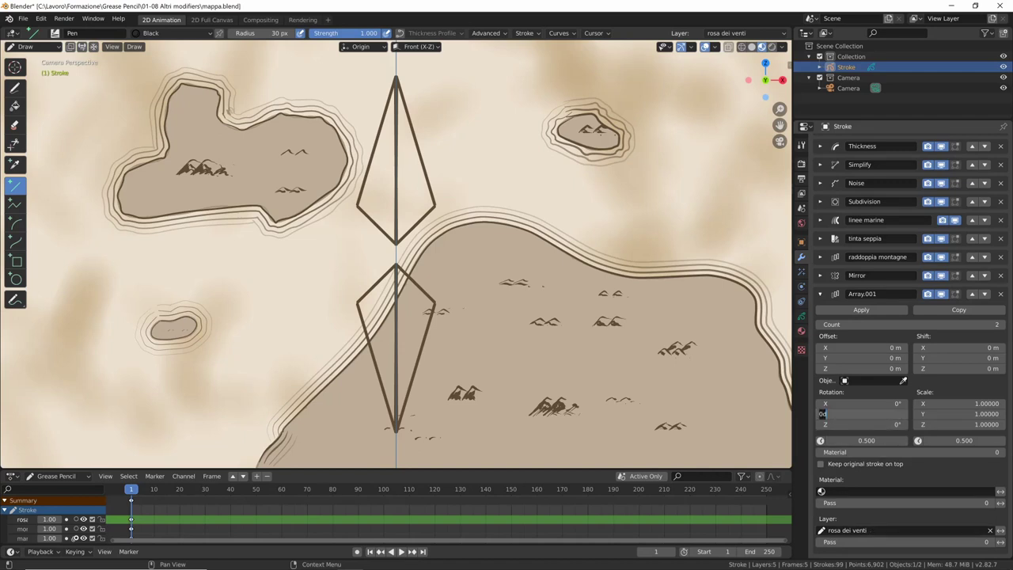
pyautogui.write('90')
pyautogui.press('Return')
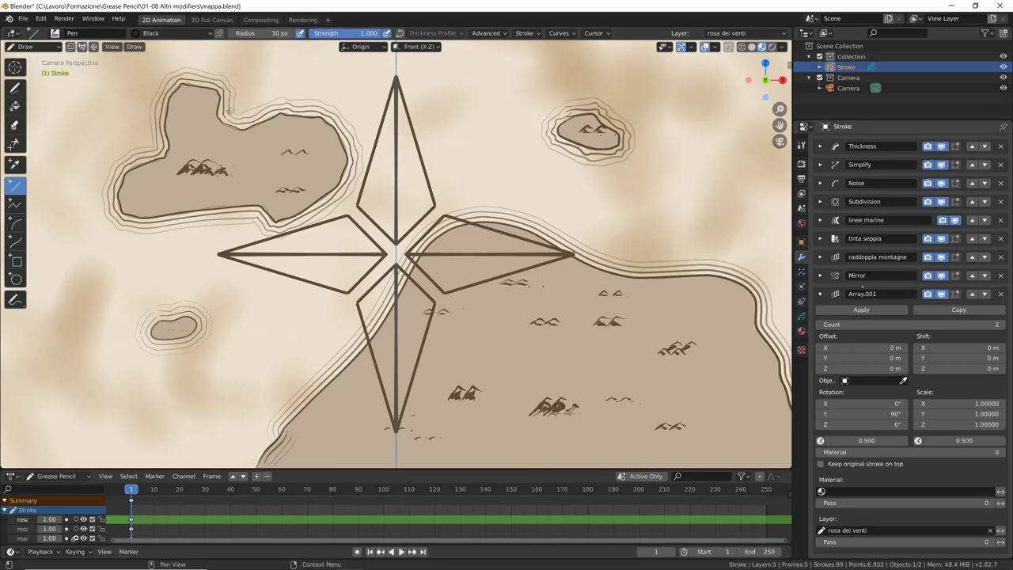
pyautogui.click(15, 88)
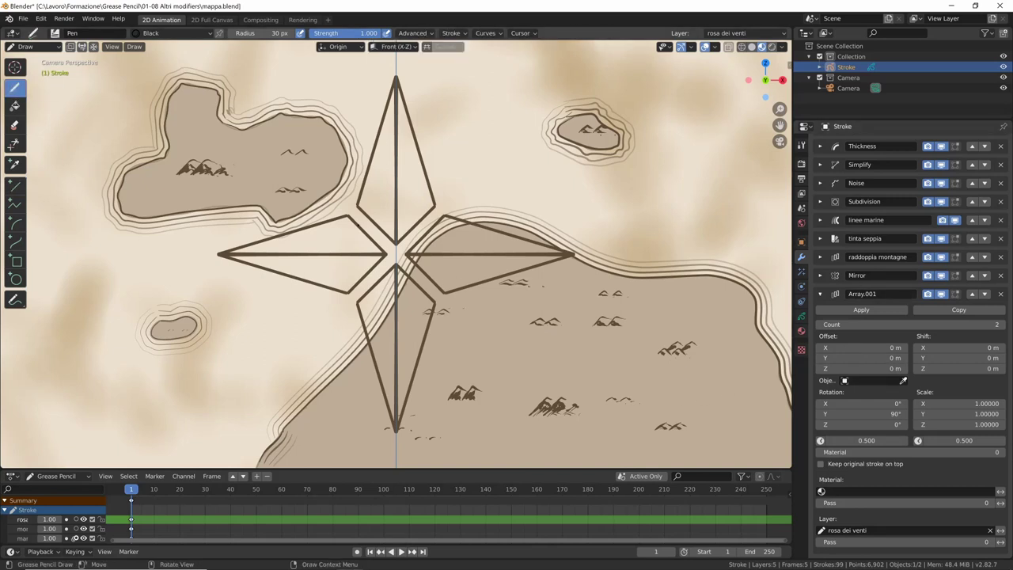
# Step: Hatch the inside of the compass star's points with short freehand strokes
pyautogui.moveTo(231, 253)
pyautogui.mouseDown()
pyautogui.moveTo(320, 227)
pyautogui.moveTo(338, 285)
pyautogui.mouseUp()
pyautogui.moveTo(311, 252); pyautogui.dragTo(352, 228)
pyautogui.moveTo(323, 274); pyautogui.dragTo(358, 255)
pyautogui.moveTo(343, 269); pyautogui.dragTo(372, 241)
pyautogui.moveTo(358, 253); pyautogui.dragTo(380, 243)
pyautogui.moveTo(367, 259); pyautogui.dragTo(379, 255)
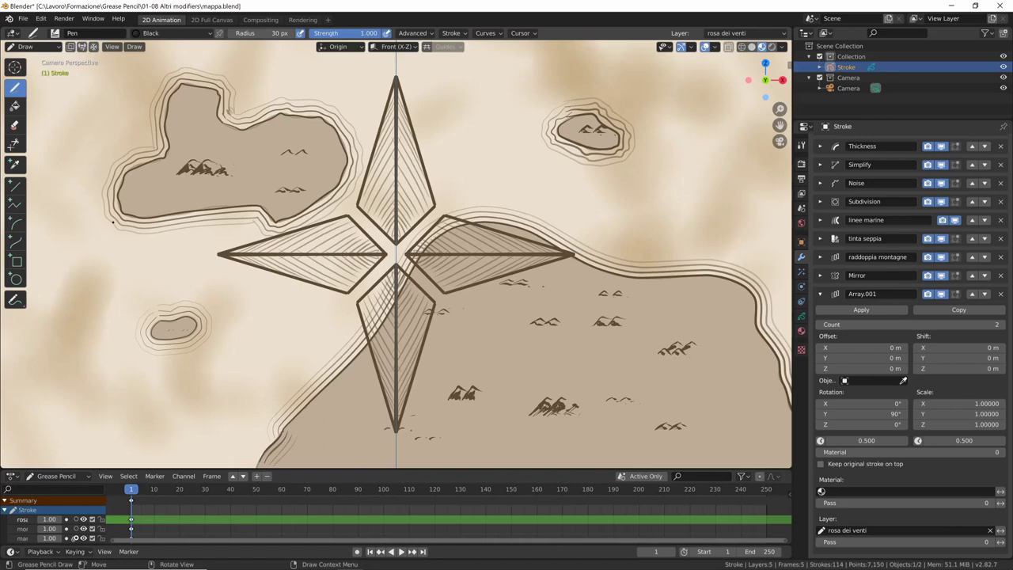
# Step: With the Ink Pen brush, draw hatched diagonal spikes and a small centre ring
pyautogui.click(55, 33)
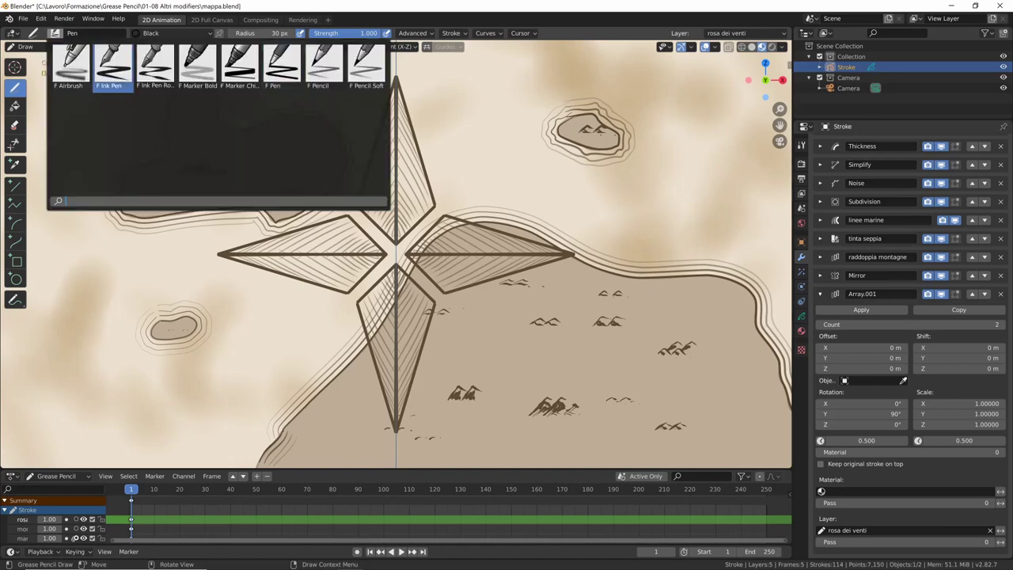
pyautogui.click(111, 67)
pyautogui.moveTo(345, 205); pyautogui.dragTo(391, 249)
pyautogui.moveTo(435, 214); pyautogui.dragTo(484, 164)
pyautogui.moveTo(484, 168); pyautogui.dragTo(440, 210)
pyautogui.moveTo(472, 176); pyautogui.dragTo(437, 214)
pyautogui.moveTo(448, 201); pyautogui.dragTo(437, 213)
pyautogui.moveTo(402, 250); pyautogui.dragTo(402, 252)
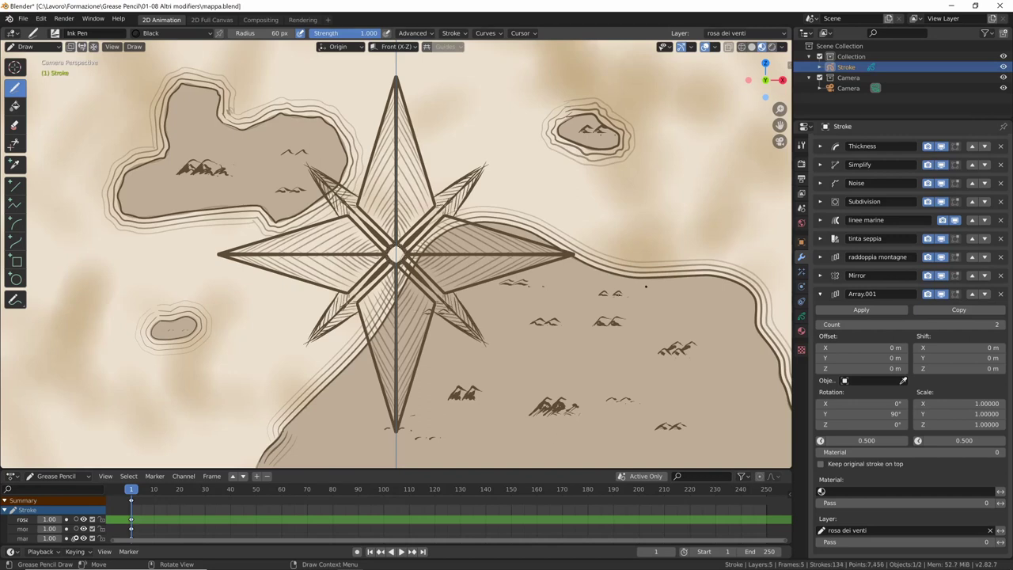
# Step: Add an Offset modifier restricted to the rosa dei venti layer
pyautogui.click(820, 293)
pyautogui.click(858, 142)
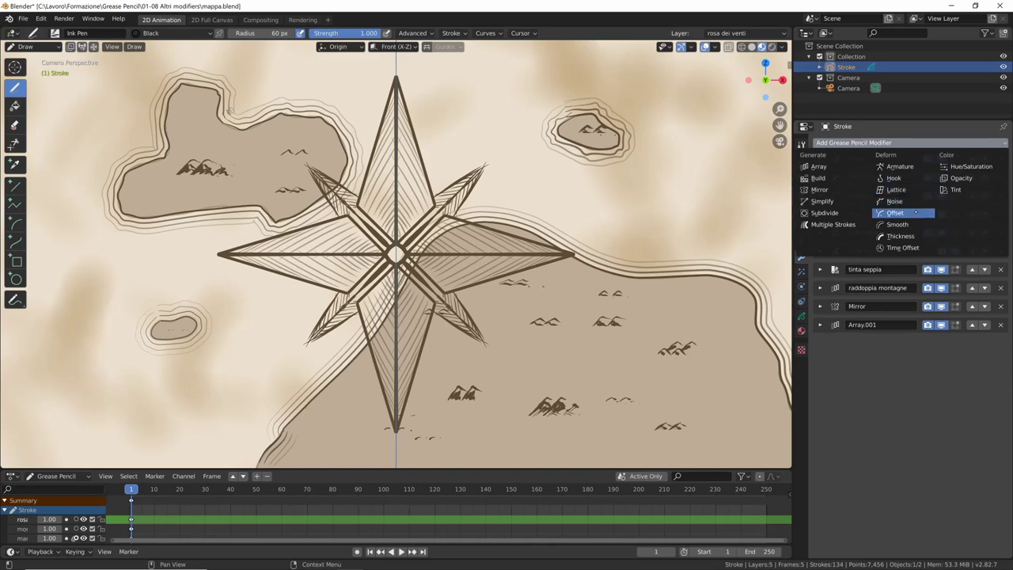
pyautogui.click(895, 213)
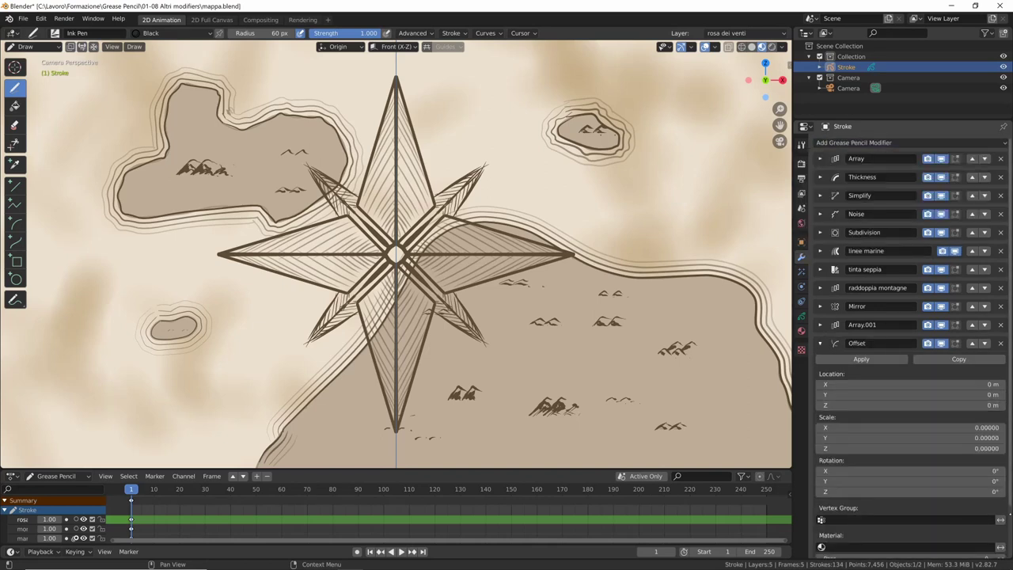
pyautogui.scroll(-3, 903, 546)
pyautogui.click(902, 533)
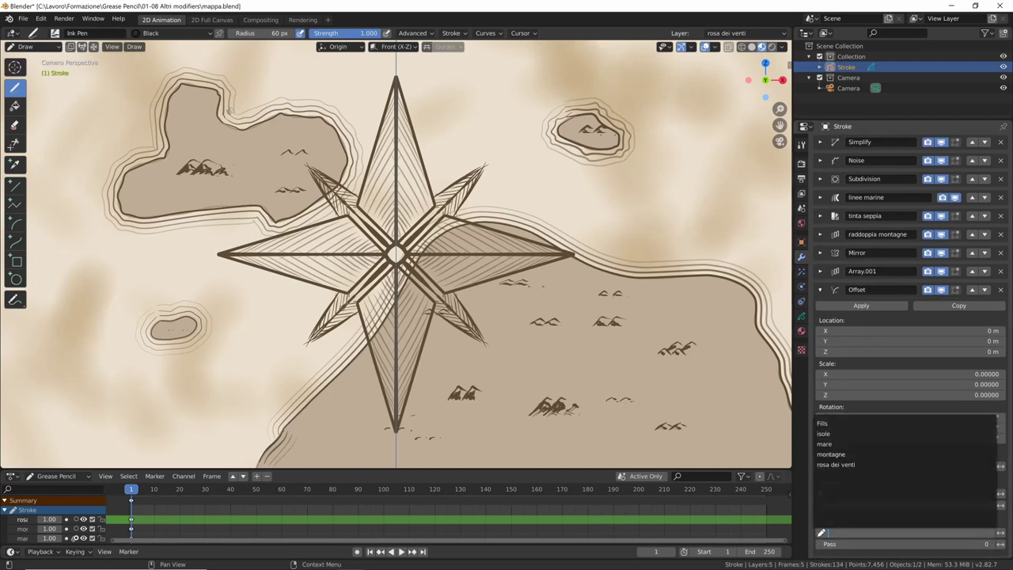
pyautogui.click(871, 465)
# Step: Set Offset location X -3.35, Z -1.57 and scale X/Z -0.55 to shrink the rose into the corner
pyautogui.moveTo(958, 331)
pyautogui.mouseDown()
pyautogui.moveTo(952, 344)
pyautogui.moveTo(964, 339)
pyautogui.moveTo(913, 361)
pyautogui.moveTo(927, 332)
pyautogui.moveTo(910, 332)
pyautogui.mouseUp()
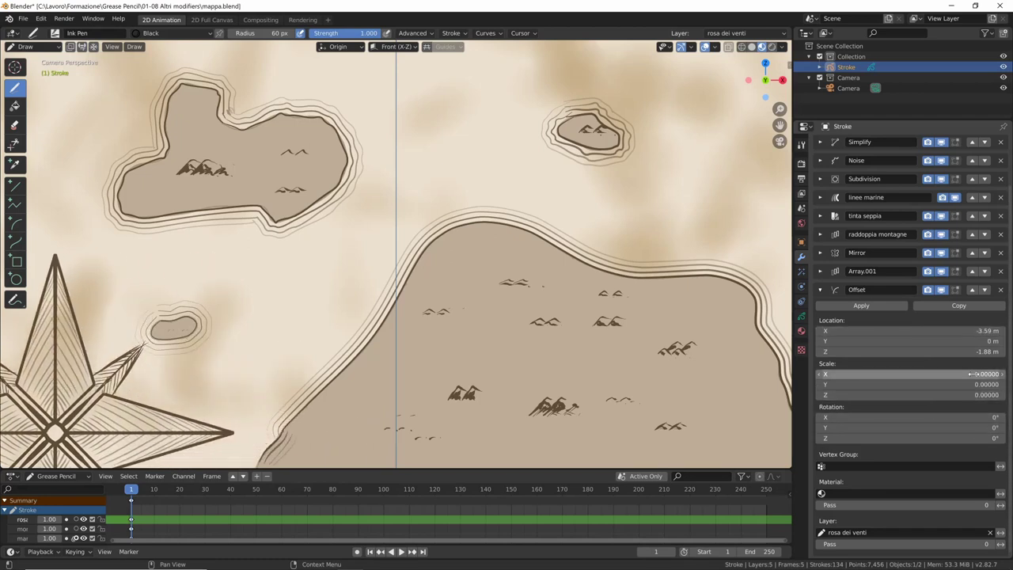
pyautogui.moveTo(972, 374)
pyautogui.mouseDown()
pyautogui.moveTo(962, 376)
pyautogui.moveTo(961, 395)
pyautogui.mouseUp()
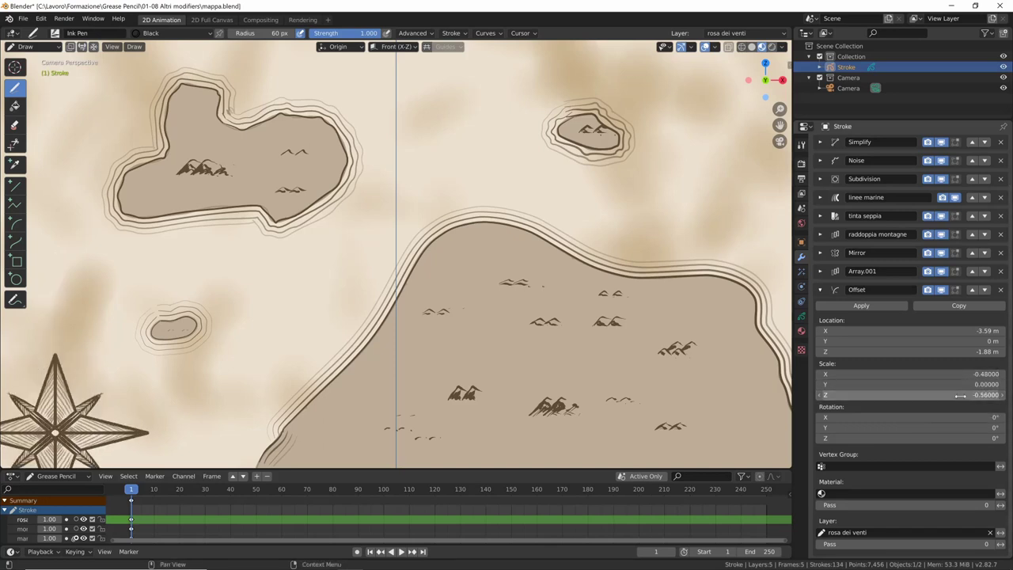
pyautogui.hotkey('ctrl', 'c')
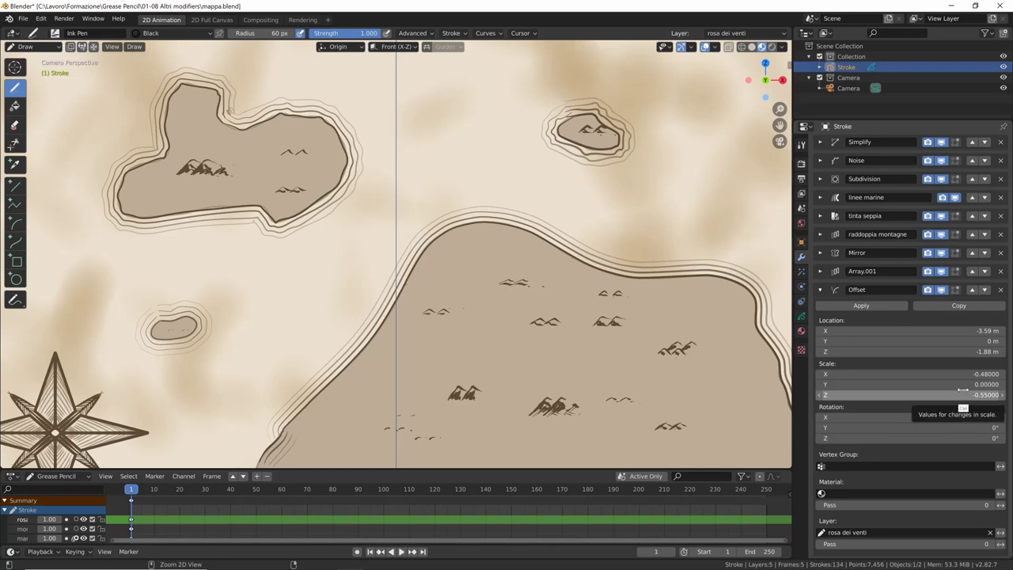
pyautogui.hotkey('ctrl', 'v')
pyautogui.moveTo(900, 332)
pyautogui.mouseDown()
pyautogui.moveTo(938, 333)
pyautogui.moveTo(977, 349)
pyautogui.mouseUp()
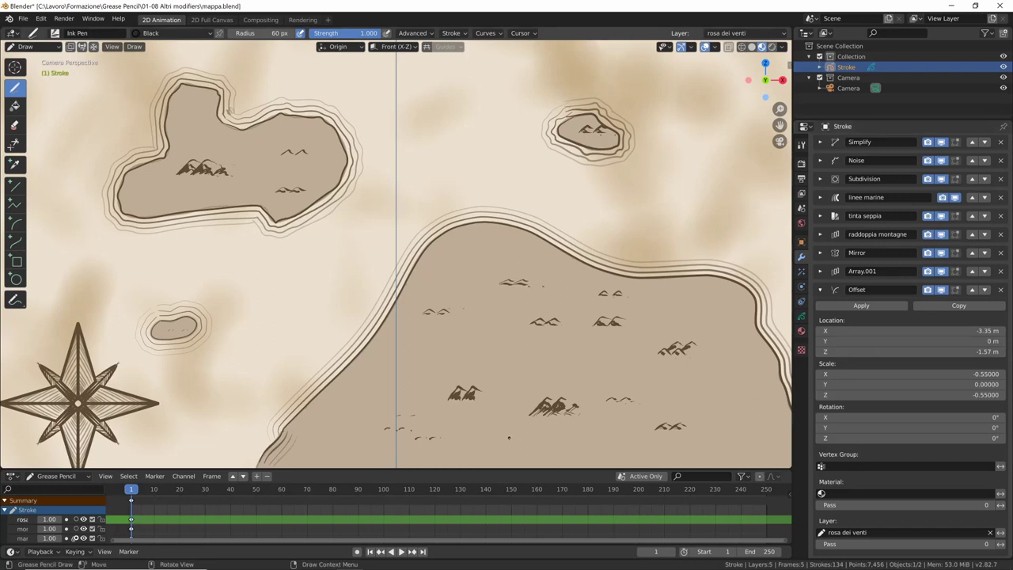
pyautogui.click(820, 290)
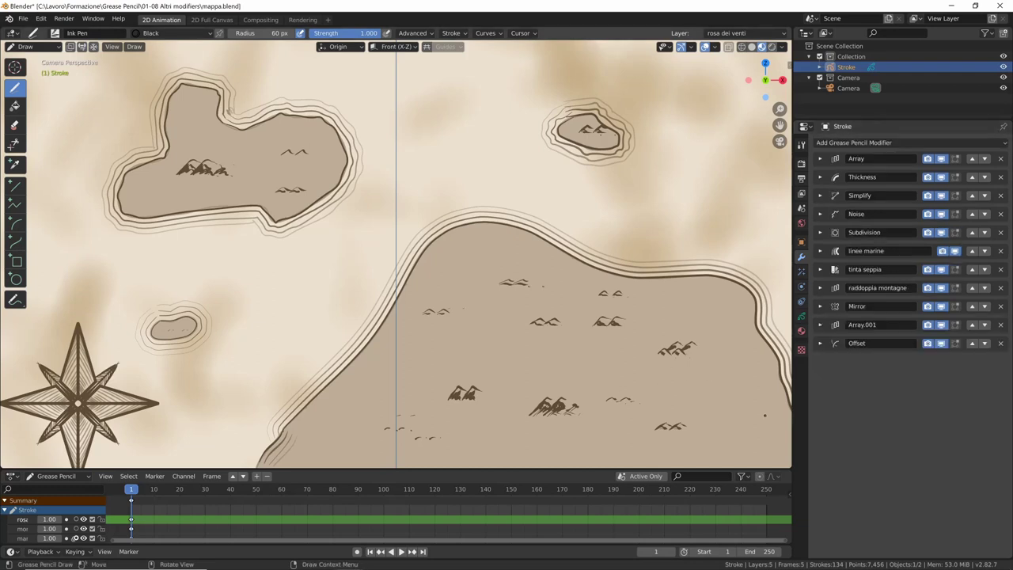
# Step: Add a Thickness modifier on rosa dei venti with Normalize on and thickness factor 5
pyautogui.click(882, 142)
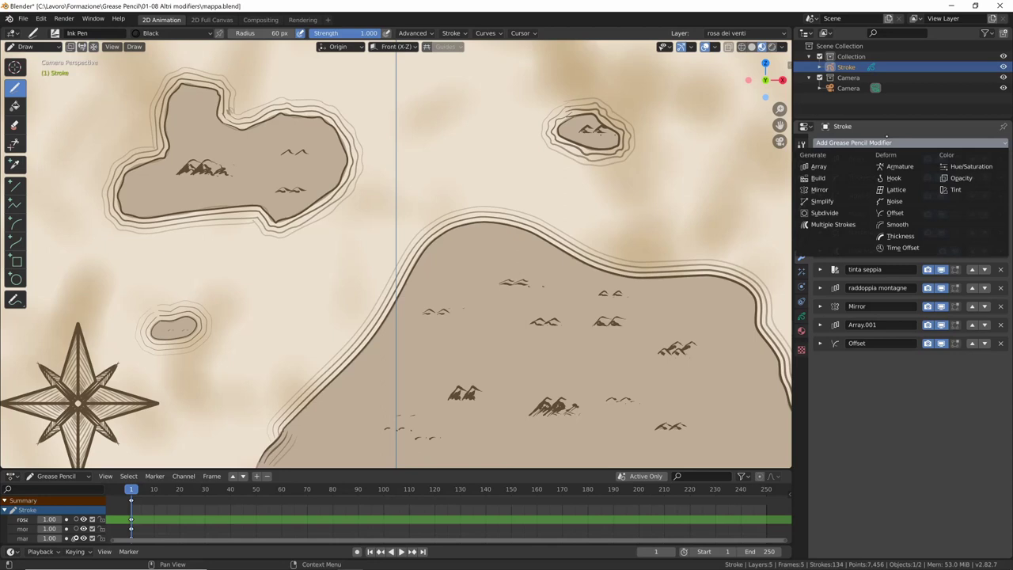
pyautogui.click(910, 235)
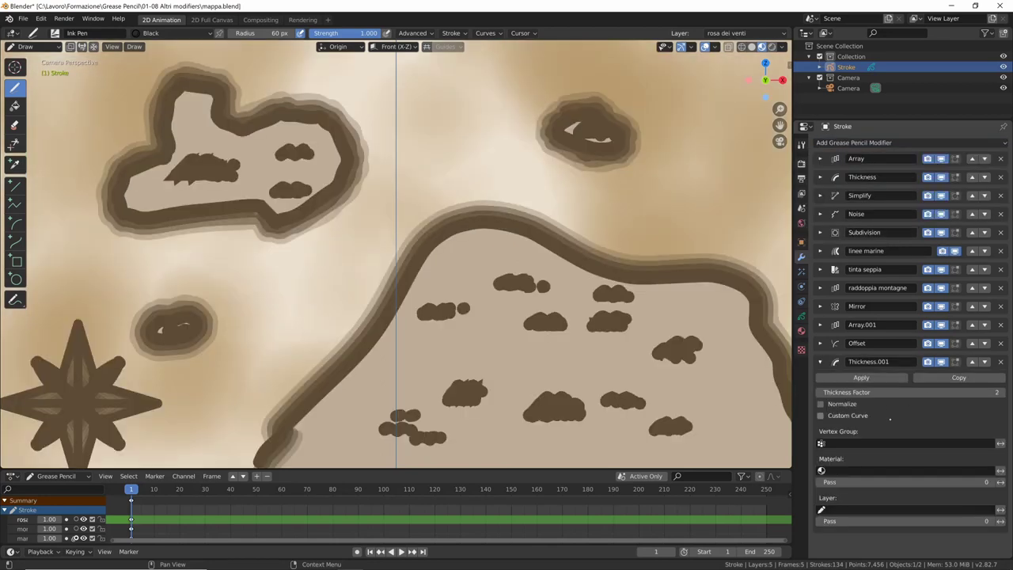
pyautogui.click(855, 513)
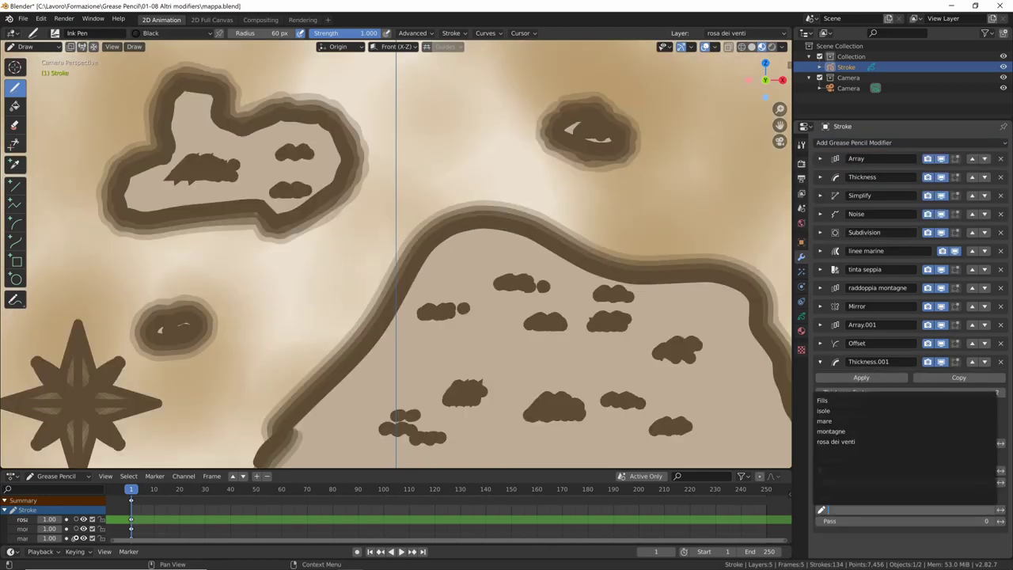
pyautogui.click(871, 441)
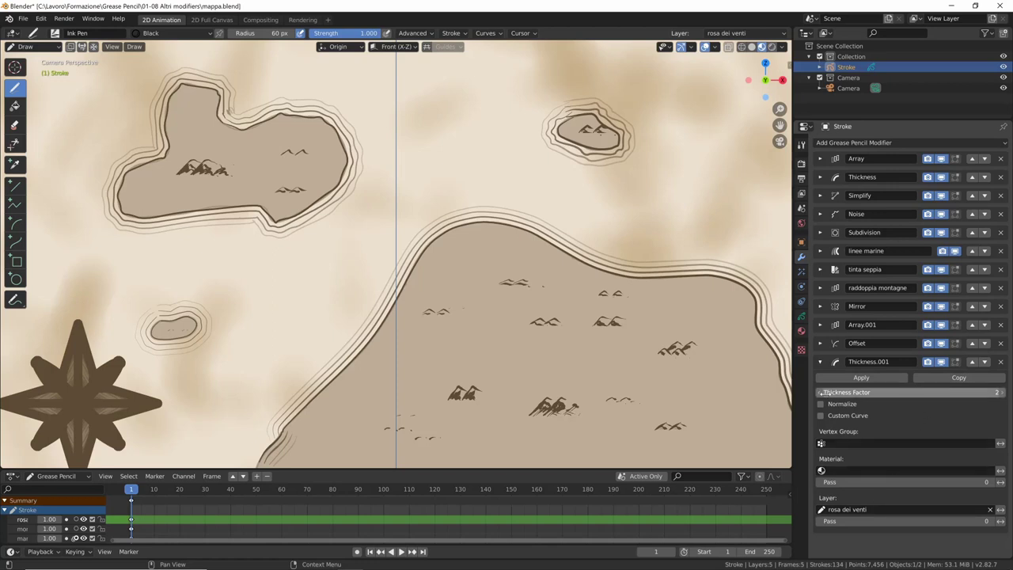
pyautogui.moveTo(910, 392); pyautogui.dragTo(862, 392)
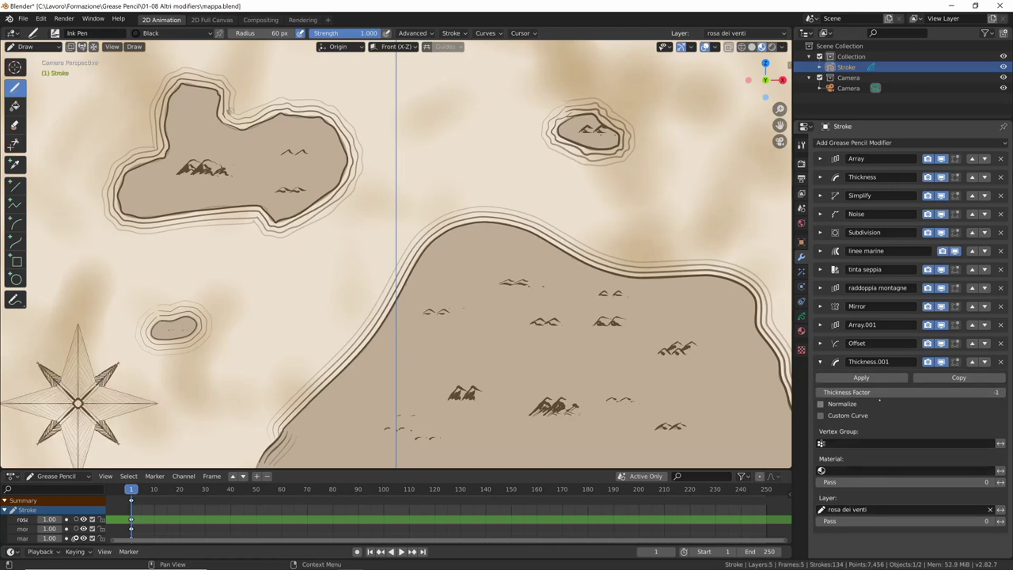
pyautogui.moveTo(995, 392); pyautogui.dragTo(998, 391)
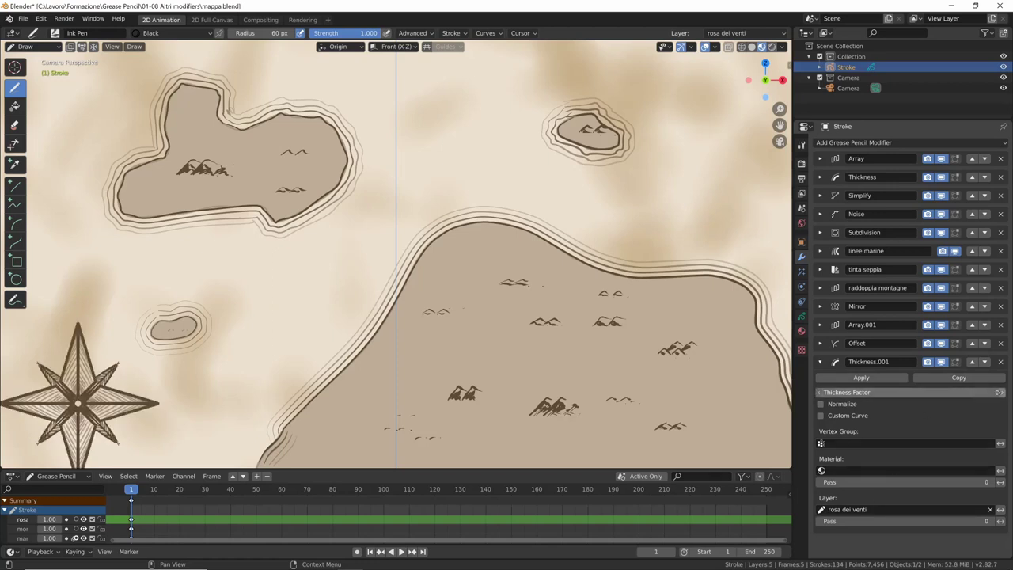
pyautogui.click(820, 404)
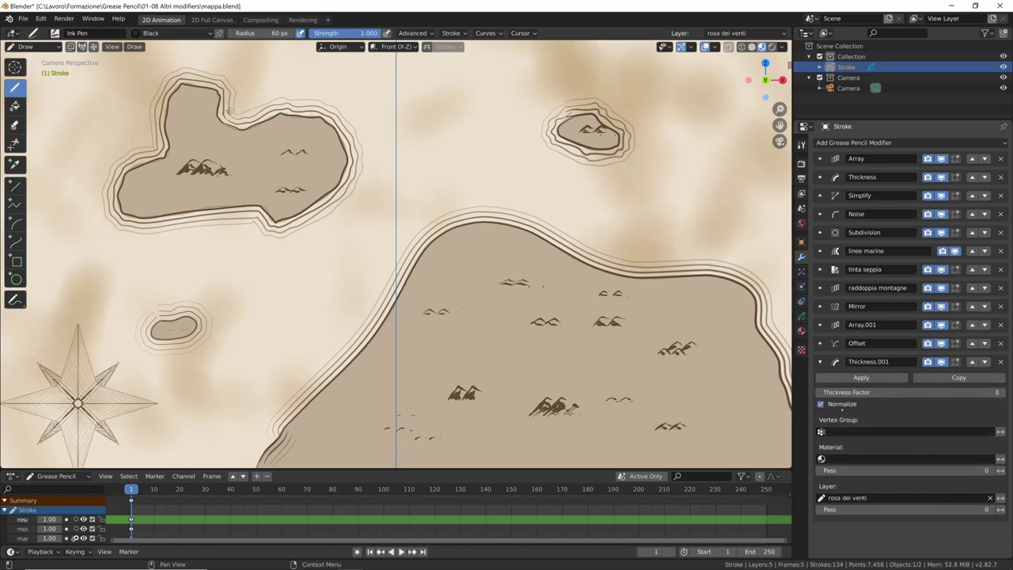
pyautogui.moveTo(894, 392); pyautogui.dragTo(901, 392)
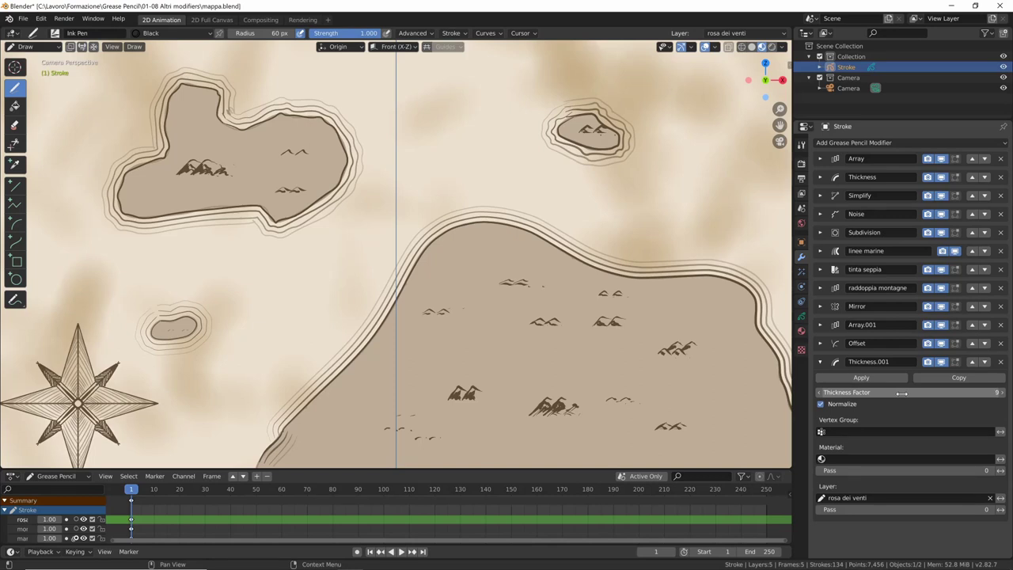
pyautogui.moveTo(901, 393); pyautogui.dragTo(903, 392)
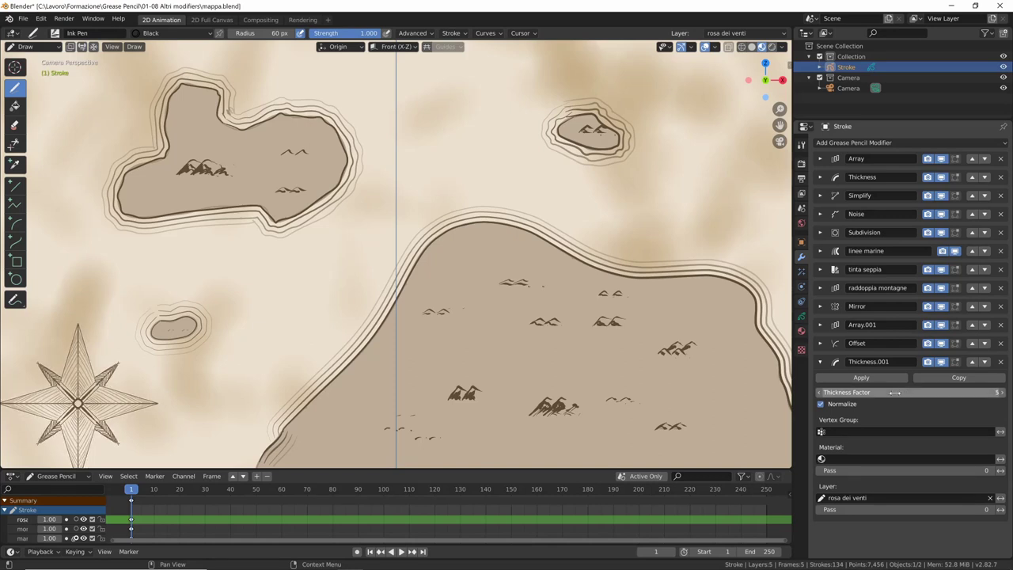
pyautogui.click(956, 367)
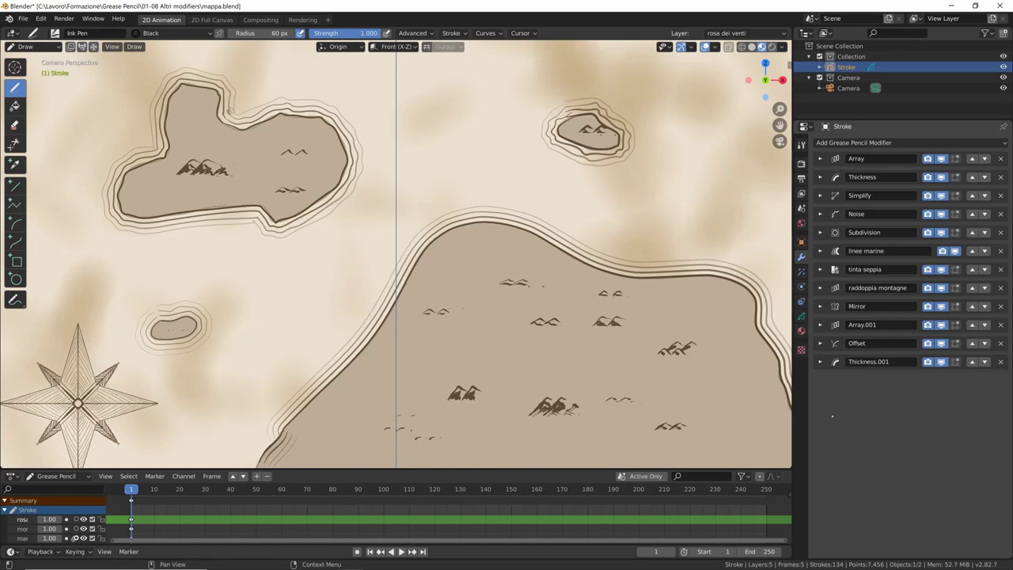
# Step: Save mappa.blend, then draw and undo a trial curve over the compass
pyautogui.hotkey('ctrl', 's')
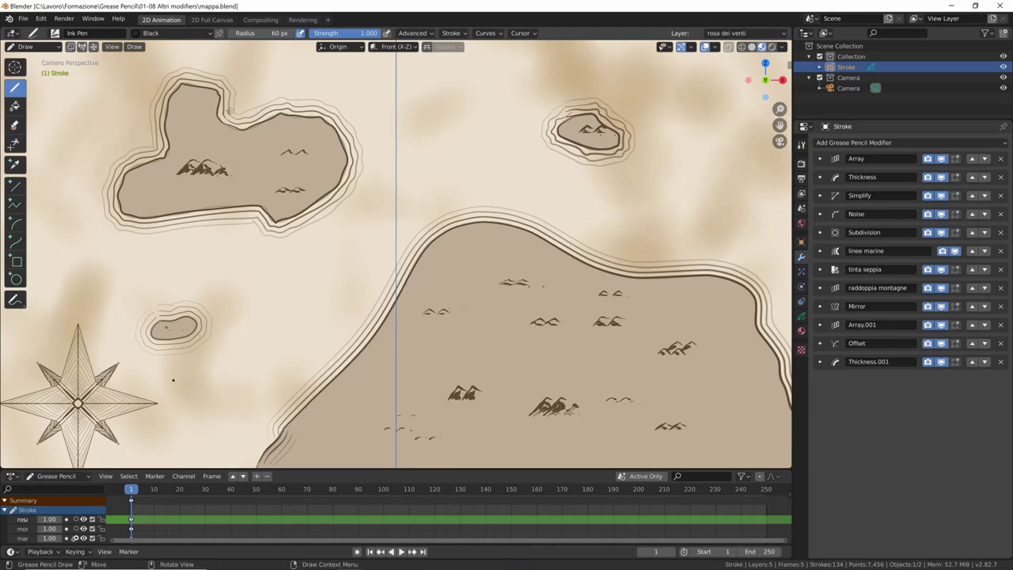
pyautogui.click(148, 375)
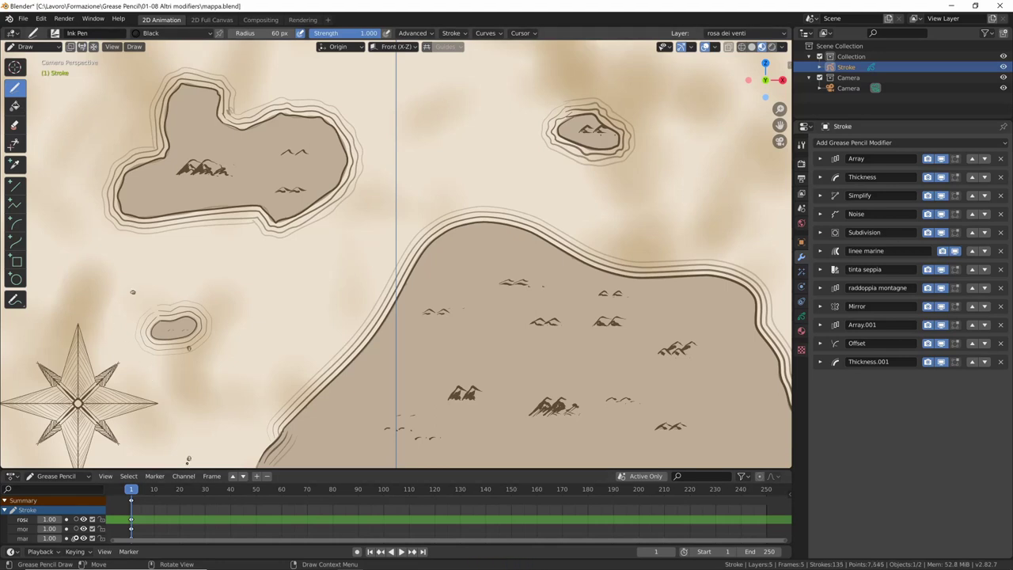
pyautogui.moveTo(287, 316); pyautogui.dragTo(415, 263)
pyautogui.hotkey('ctrl', 'z')
# Step: Try a small stroke and a ring at the compass centre, undoing each
pyautogui.moveTo(79, 400); pyautogui.dragTo(88, 405)
pyautogui.press('ctrl')
pyautogui.hotkey('ctrl', 'z')
pyautogui.moveTo(394, 235); pyautogui.dragTo(380, 282)
pyautogui.hotkey('ctrl', 'z')
pyautogui.hotkey('ctrl', 'z')
pyautogui.hotkey('ctrl', 'z')
pyautogui.hotkey('ctrl', 'z')
pyautogui.hotkey('ctrl', 'z')
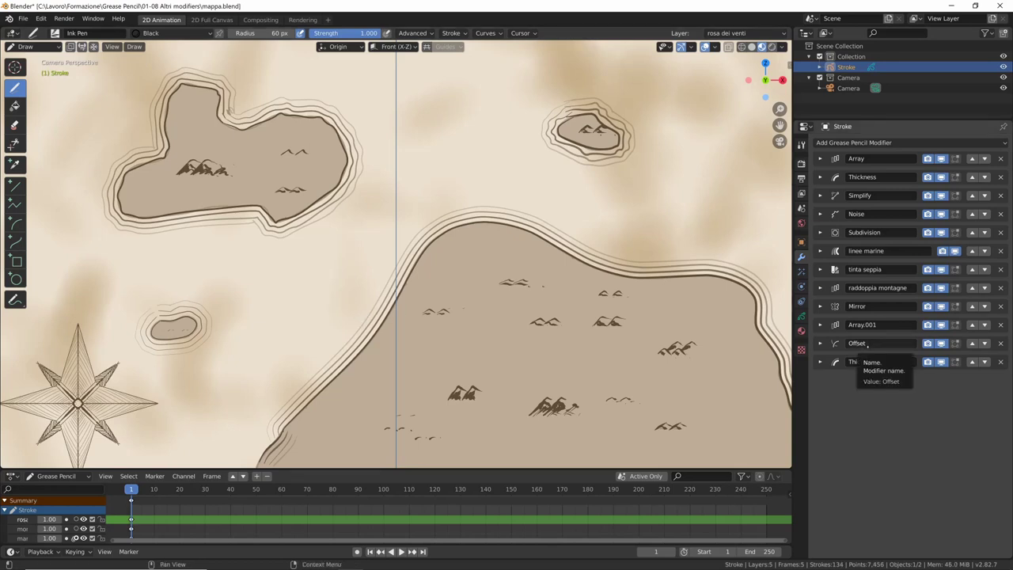
# Step: With the Offset hidden, add a chevron and two diagonal rays to the compass rose
pyautogui.click(941, 343)
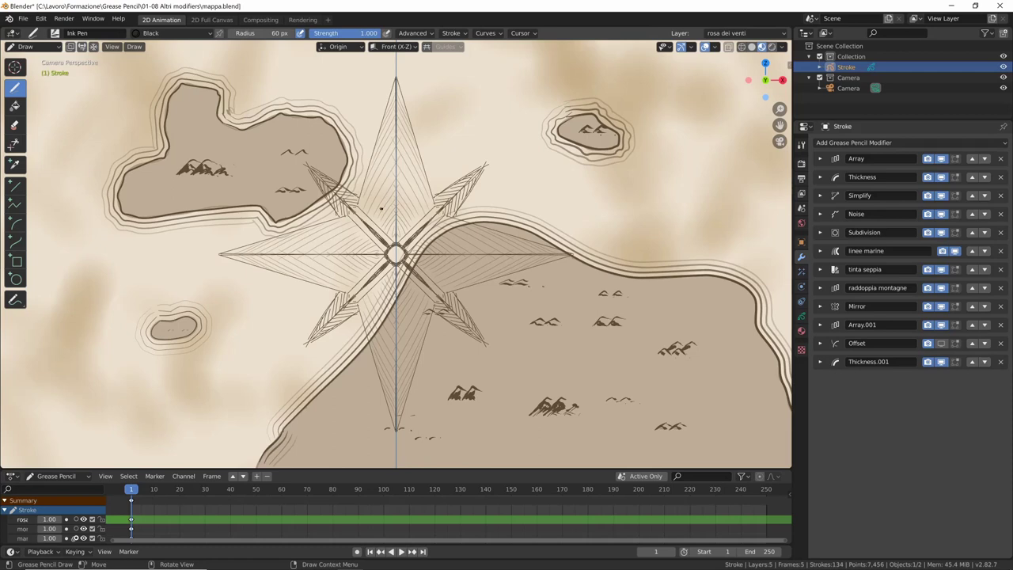
pyautogui.moveTo(373, 197); pyautogui.dragTo(391, 216)
pyautogui.moveTo(425, 132); pyautogui.dragTo(466, 70)
pyautogui.moveTo(437, 157); pyautogui.dragTo(511, 98)
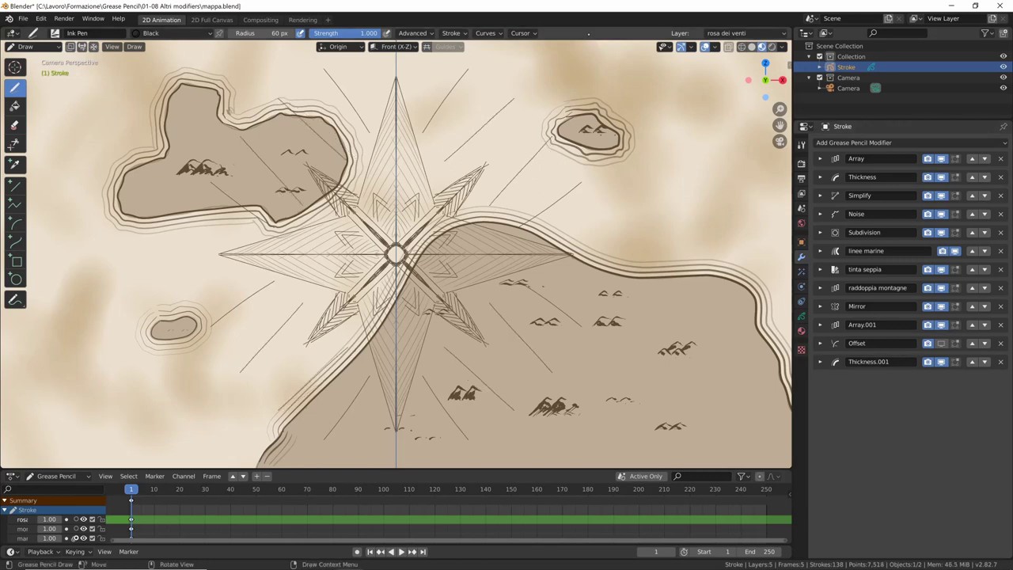
pyautogui.moveTo(479, 169); pyautogui.dragTo(489, 160)
# Step: Redraw the upper-right arm tip stroke, hatch that arm, and re-enable the Offset
pyautogui.hotkey('ctrl', 'z')
pyautogui.moveTo(478, 170); pyautogui.dragTo(462, 179)
pyautogui.moveTo(462, 182); pyautogui.dragTo(437, 198)
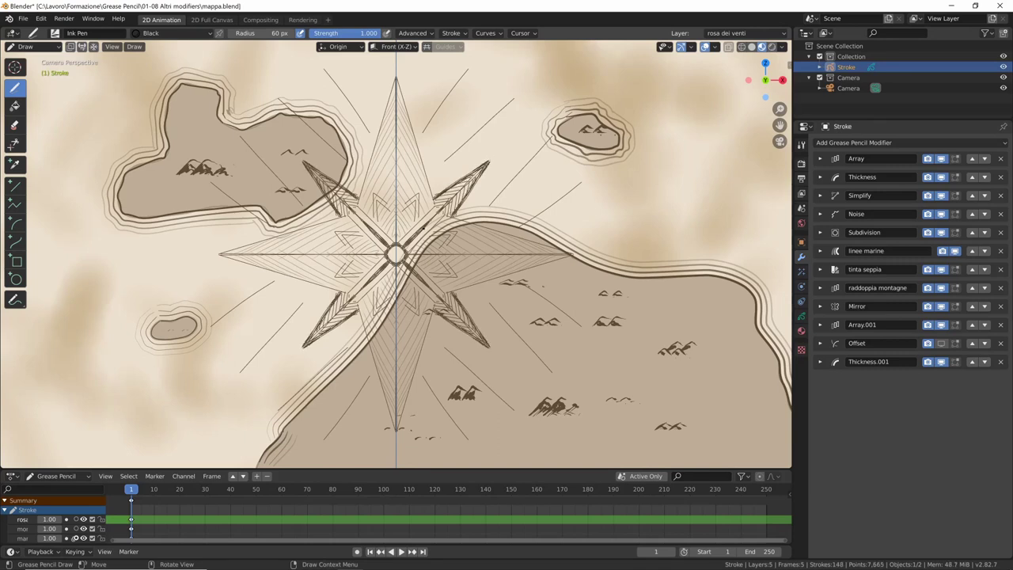
pyautogui.click(941, 343)
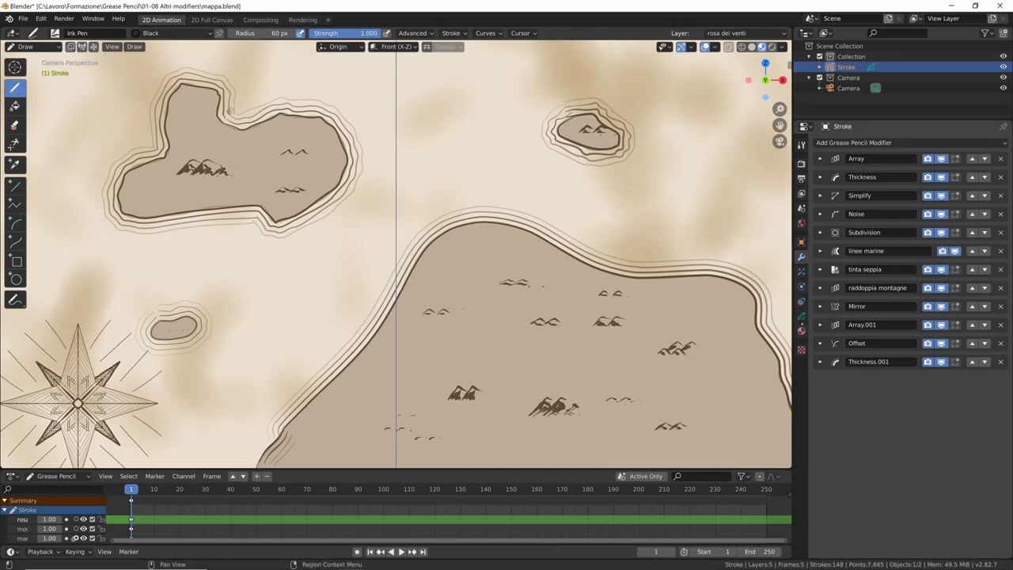
# Step: Fade the rosa dei venti layer to 0.366 opacity and save mappa.blend
pyautogui.click(801, 315)
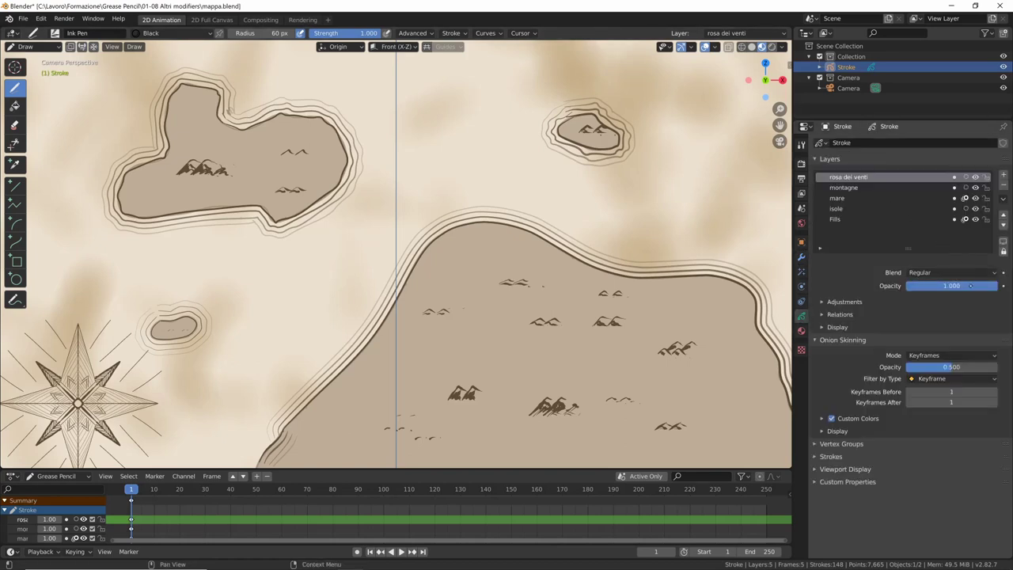
pyautogui.moveTo(989, 286)
pyautogui.mouseDown()
pyautogui.moveTo(923, 286)
pyautogui.moveTo(940, 285)
pyautogui.mouseUp()
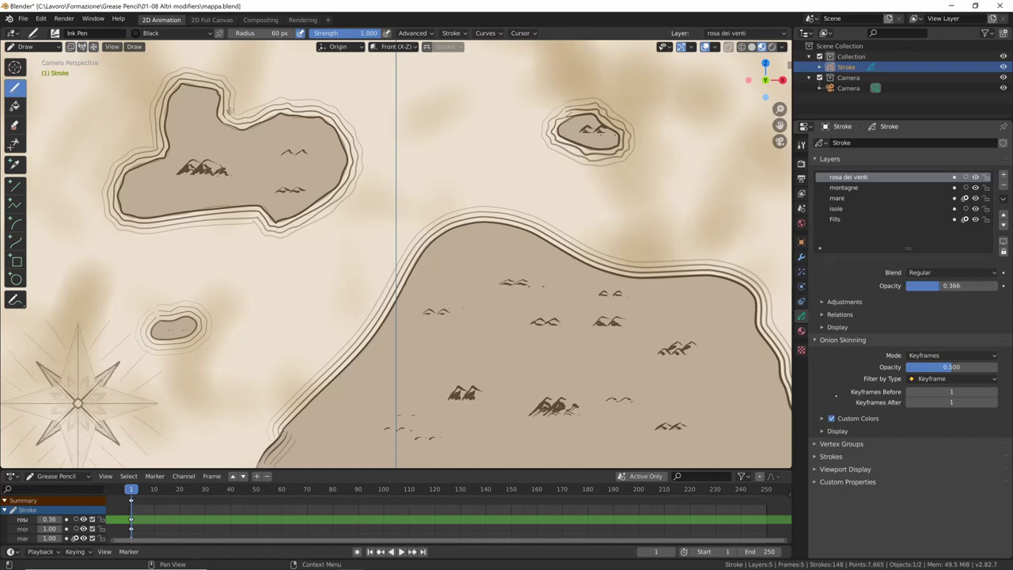
pyautogui.hotkey('ctrl', 's')
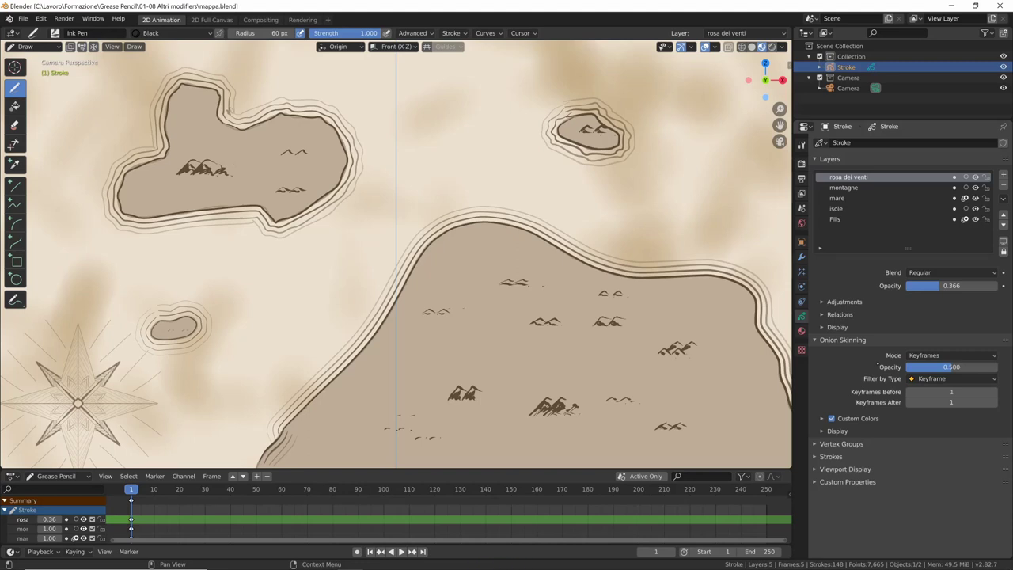
pyautogui.click(801, 257)
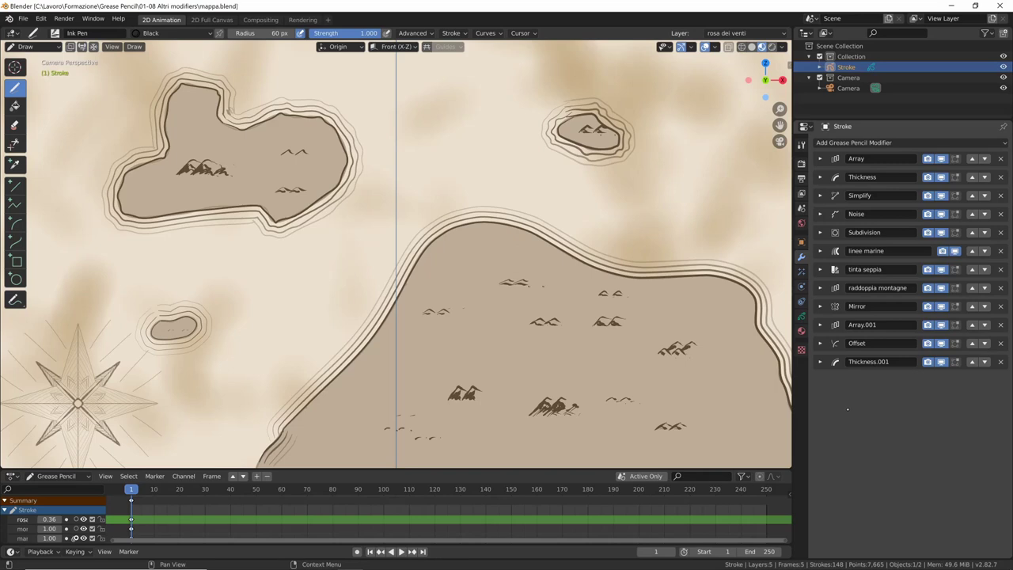
# Step: Lower the Noise factor and raise the Simplify factor to 0.160
pyautogui.click(819, 214)
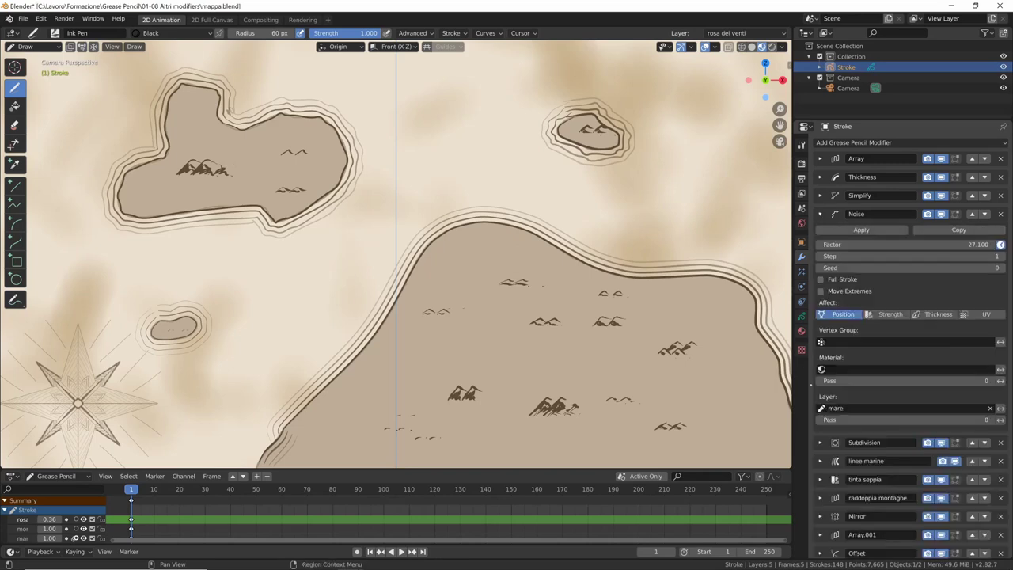
pyautogui.moveTo(939, 244); pyautogui.dragTo(913, 244)
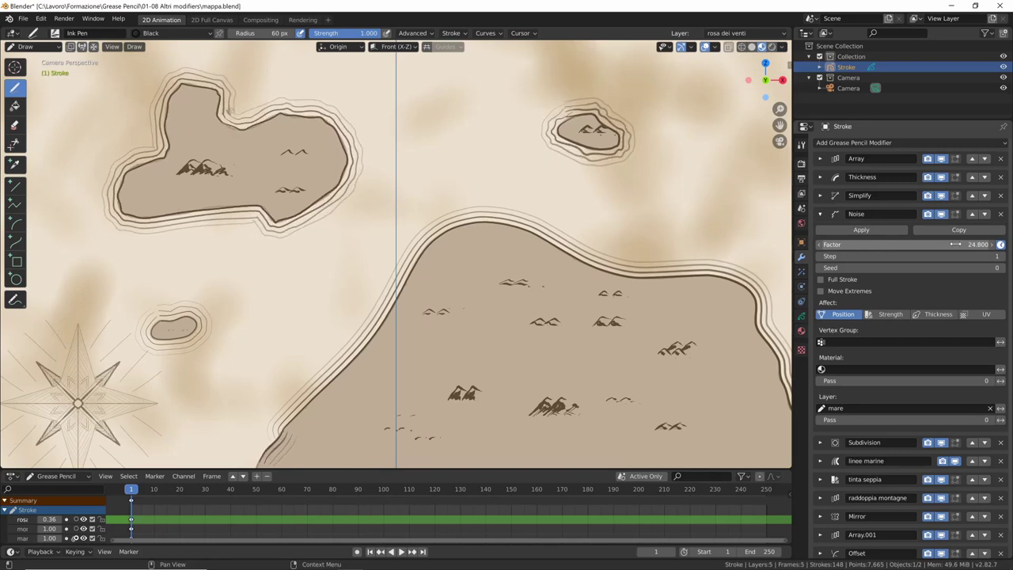
pyautogui.click(896, 218)
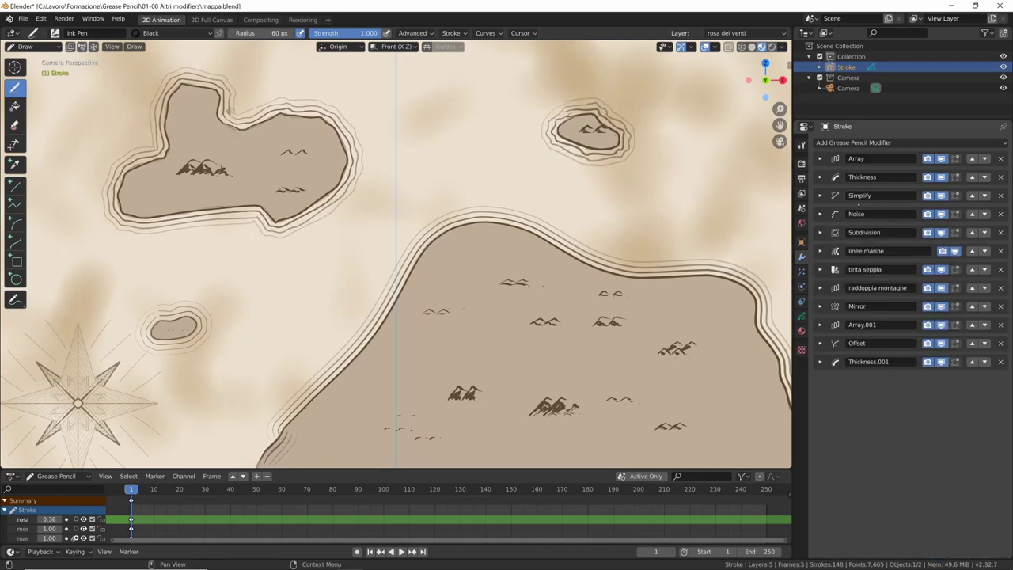
pyautogui.click(820, 195)
pyautogui.moveTo(964, 249); pyautogui.dragTo(943, 250)
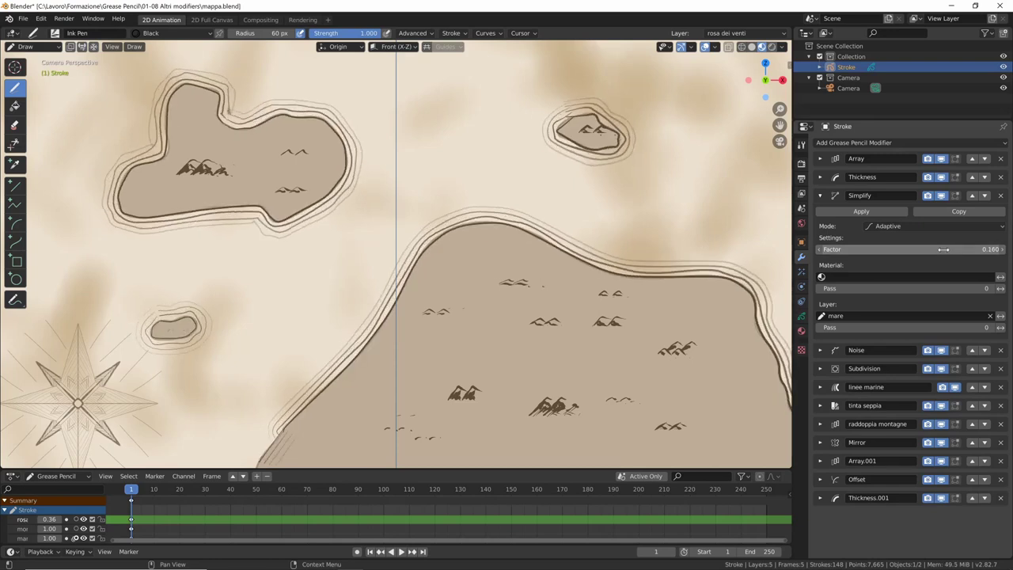
pyautogui.click(823, 196)
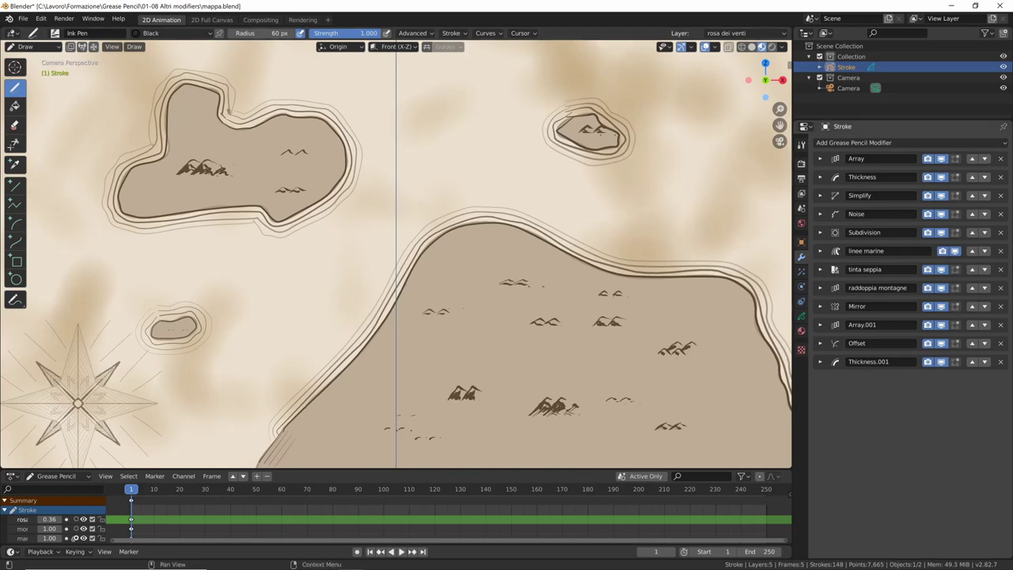
# Step: Space the linee marine contour lines farther apart, at distance 0.140
pyautogui.click(820, 251)
pyautogui.moveTo(940, 282)
pyautogui.mouseDown()
pyautogui.moveTo(962, 282)
pyautogui.moveTo(948, 281)
pyautogui.mouseUp()
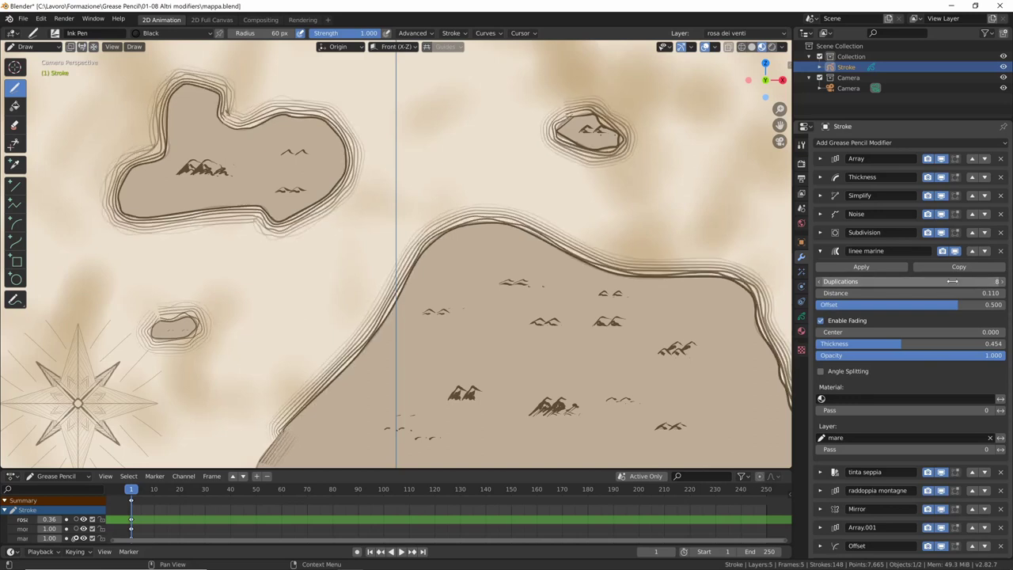
pyautogui.moveTo(933, 293)
pyautogui.mouseDown()
pyautogui.moveTo(924, 293)
pyautogui.moveTo(930, 281)
pyautogui.mouseUp()
pyautogui.click(820, 250)
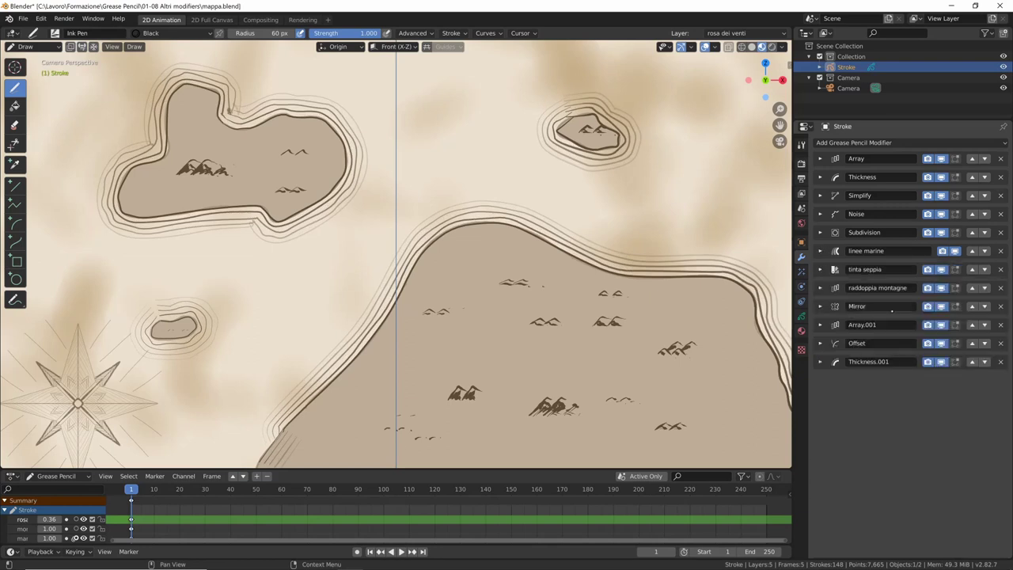
# Step: Try a green tint in tinta seppia, then restore the sepia colour
pyautogui.click(820, 270)
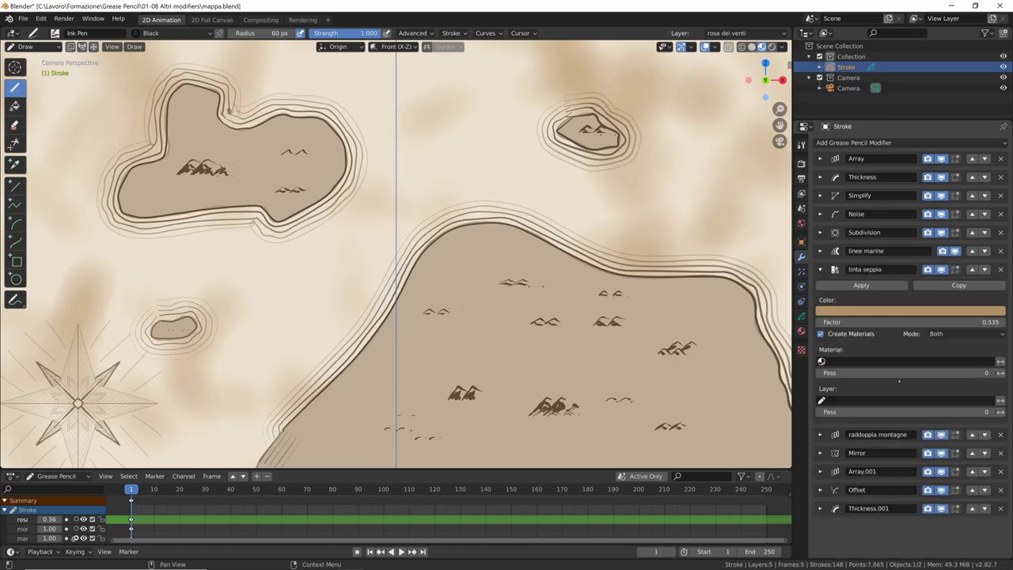
pyautogui.click(926, 309)
pyautogui.click(939, 209)
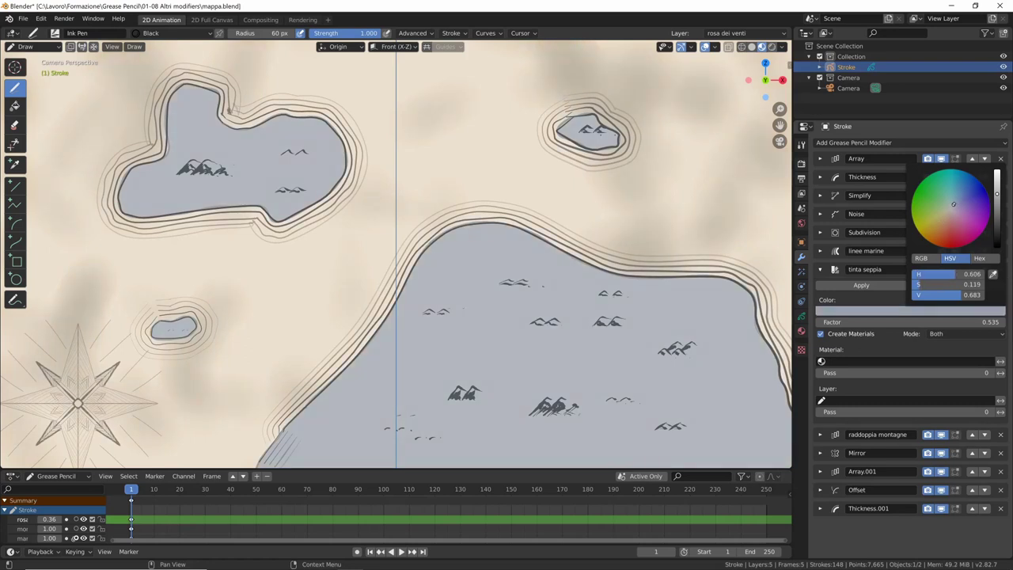
pyautogui.moveTo(940, 208); pyautogui.dragTo(938, 222)
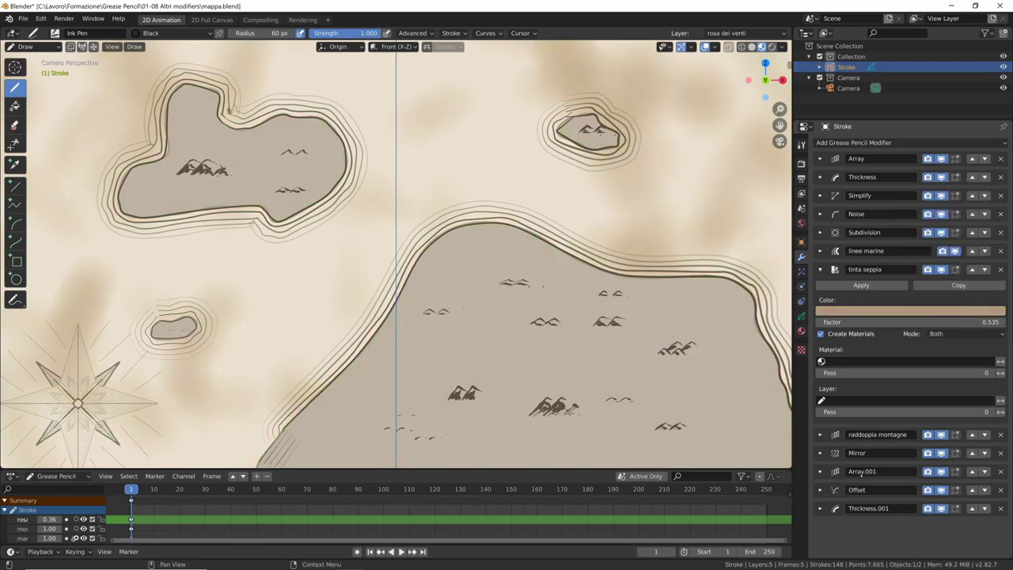
pyautogui.click(820, 270)
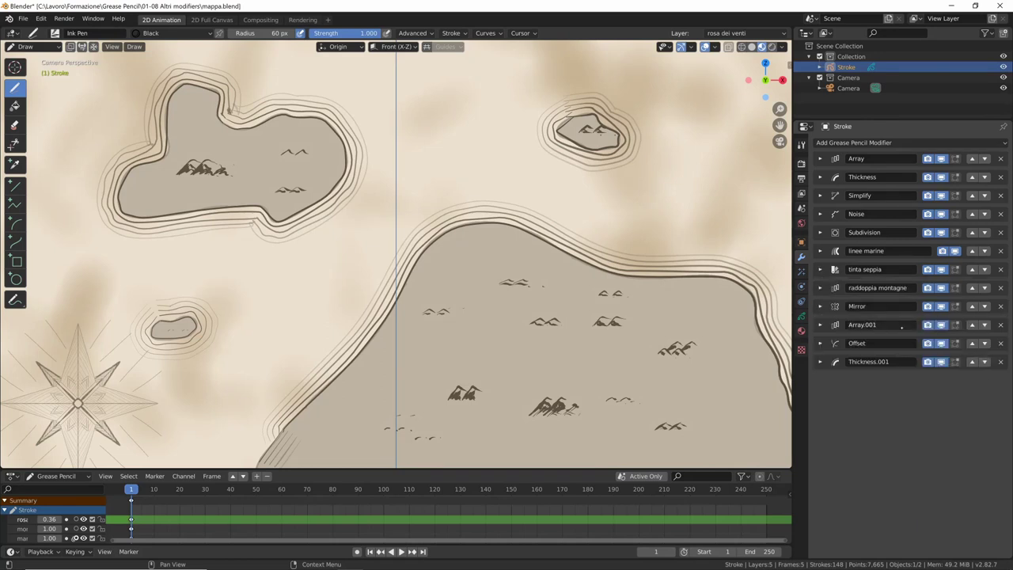
# Step: In the raddoppia montagne Array, try Count 3 then 2, a smaller scale and a sideways offset
pyautogui.click(820, 287)
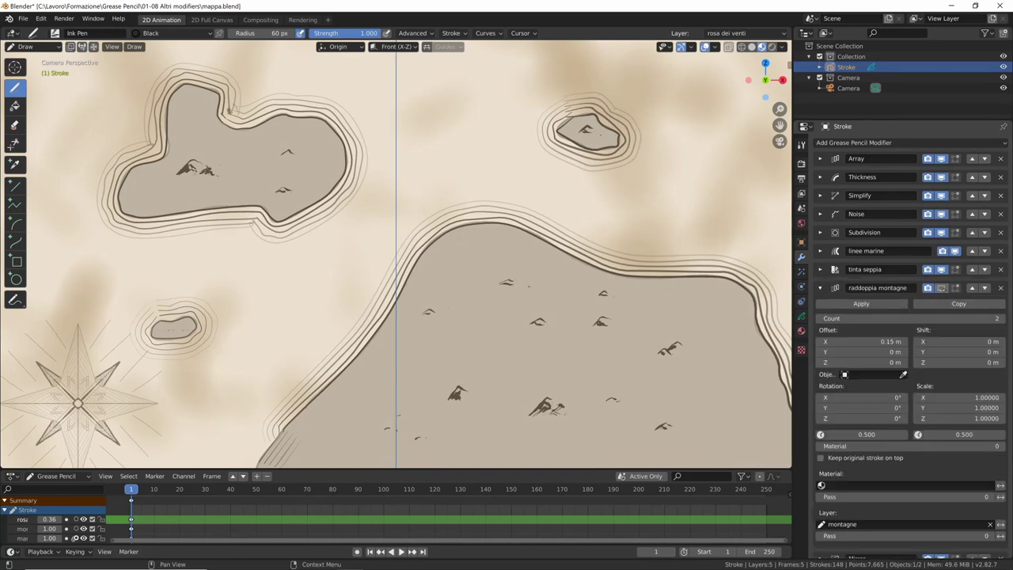
pyautogui.moveTo(910, 318); pyautogui.dragTo(922, 319)
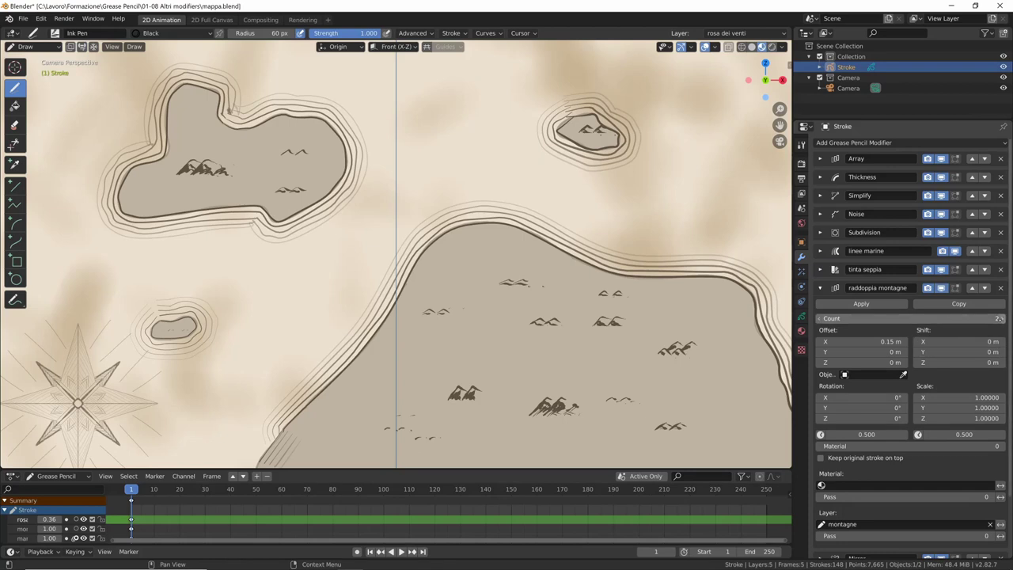
pyautogui.moveTo(911, 318); pyautogui.dragTo(898, 318)
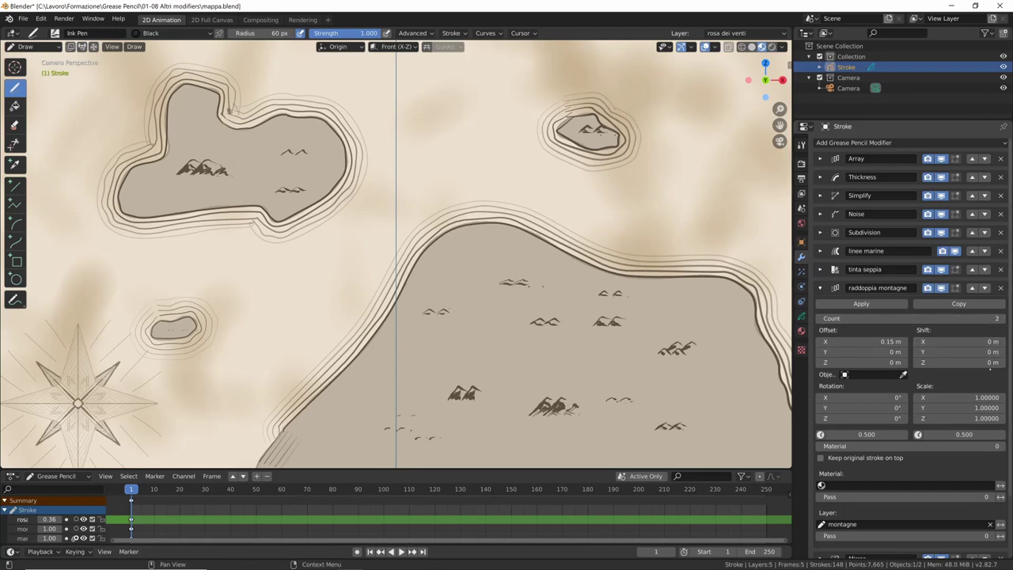
pyautogui.moveTo(959, 398)
pyautogui.mouseDown()
pyautogui.moveTo(981, 398)
pyautogui.moveTo(981, 419)
pyautogui.mouseUp()
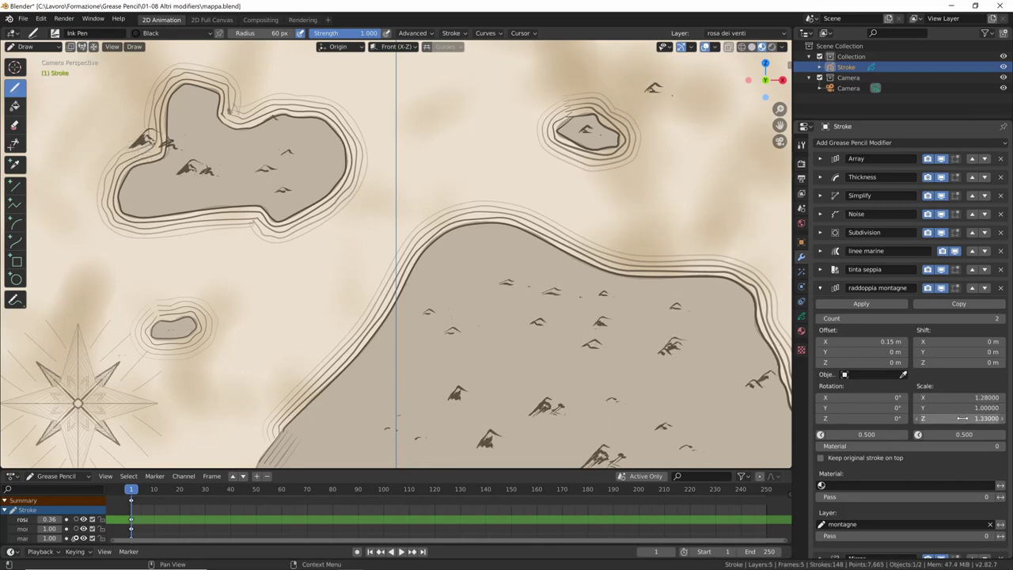
pyautogui.moveTo(890, 341)
pyautogui.mouseDown()
pyautogui.moveTo(879, 341)
pyautogui.moveTo(910, 351)
pyautogui.mouseUp()
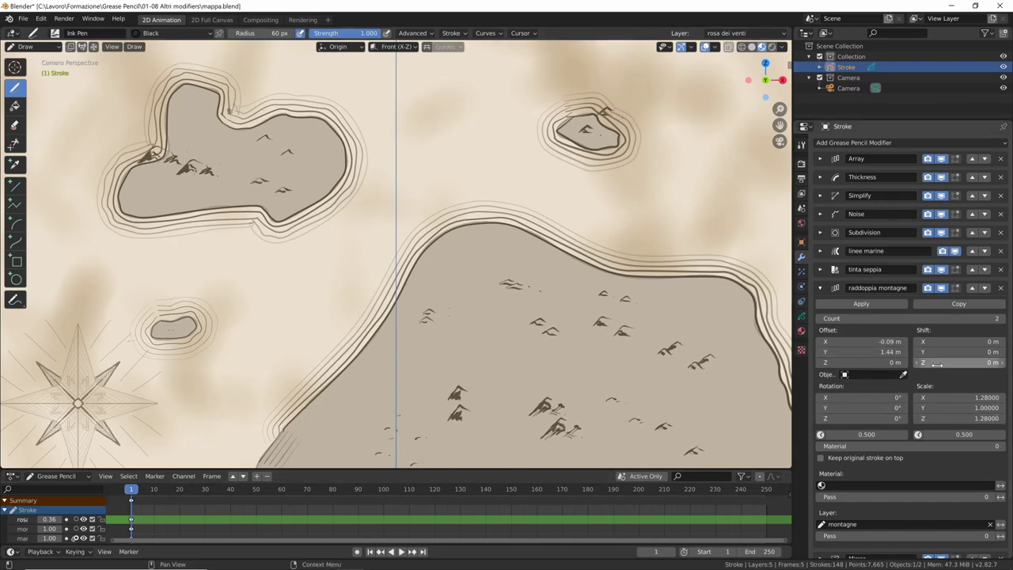
# Step: Reset the copies' scale and Y offset, set Offset X to 0.11 m, and save mappa.blend
pyautogui.press('BackSpace')
pyautogui.press('BackSpace')
pyautogui.press('BackSpace')
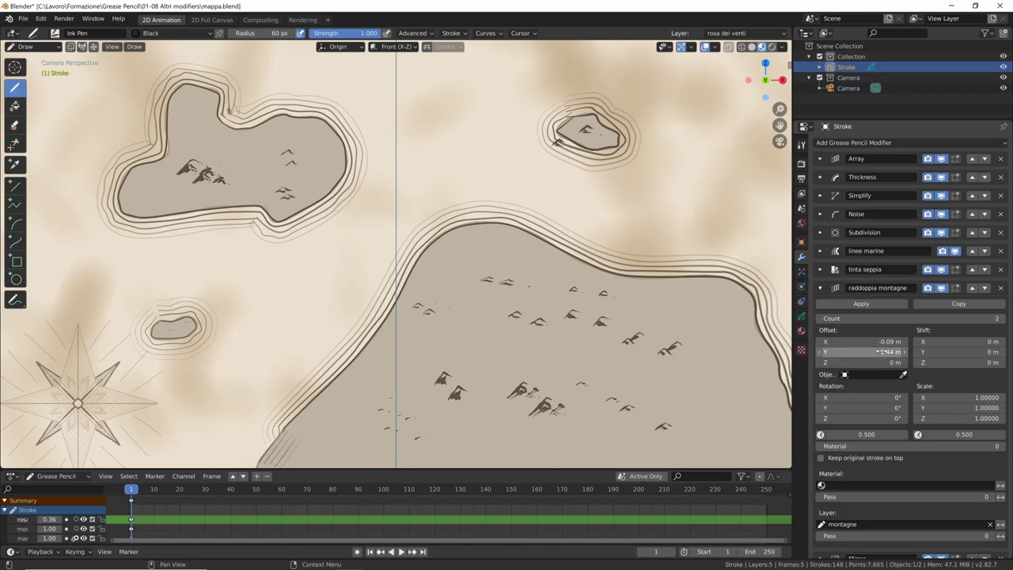
pyautogui.press('BackSpace')
pyautogui.moveTo(879, 341); pyautogui.dragTo(870, 341)
pyautogui.hotkey('ctrl', 's')
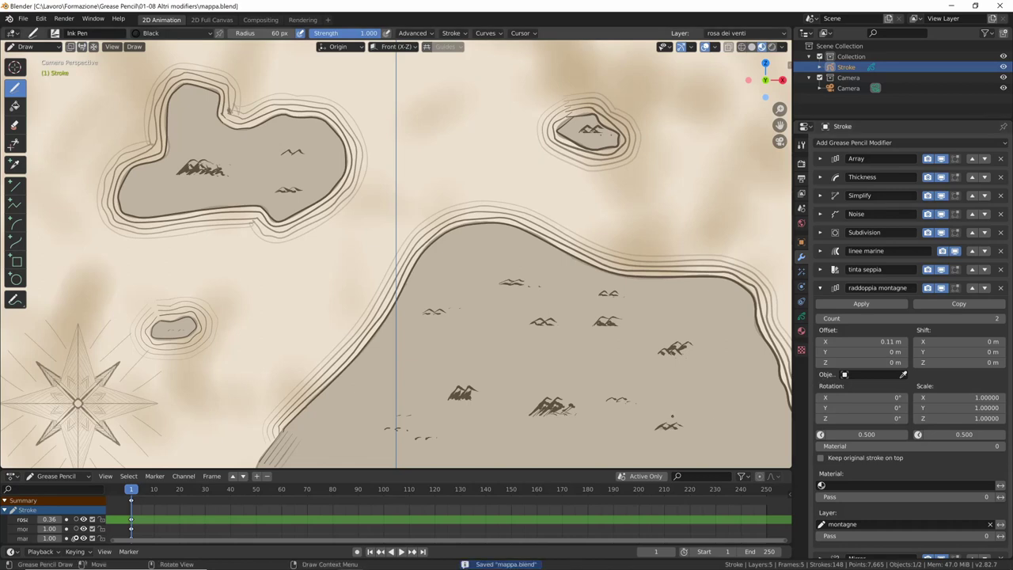
pyautogui.click(819, 287)
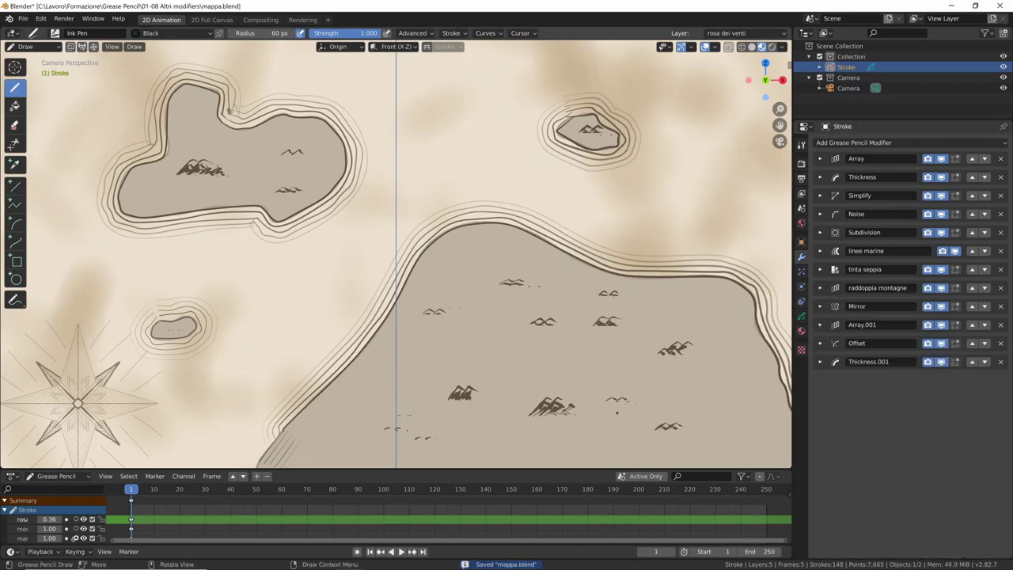